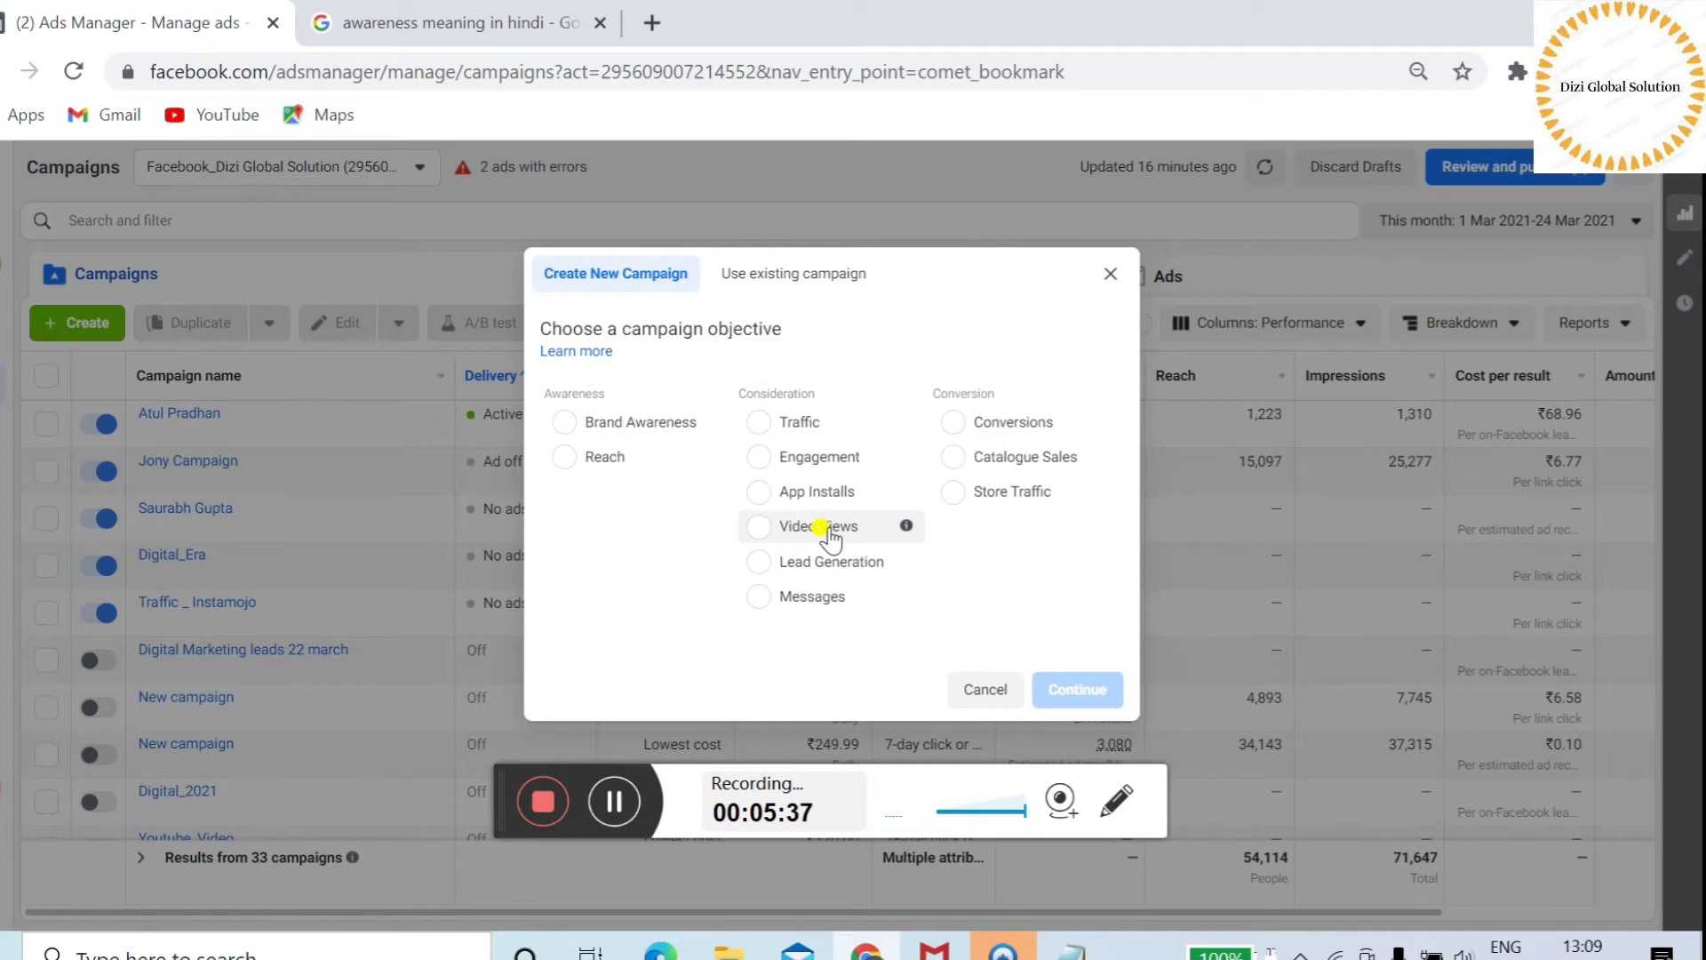
- Choose Lead Generation as the objective and create the new campaign
{"action": "left_click", "coordinate": [832, 563]}
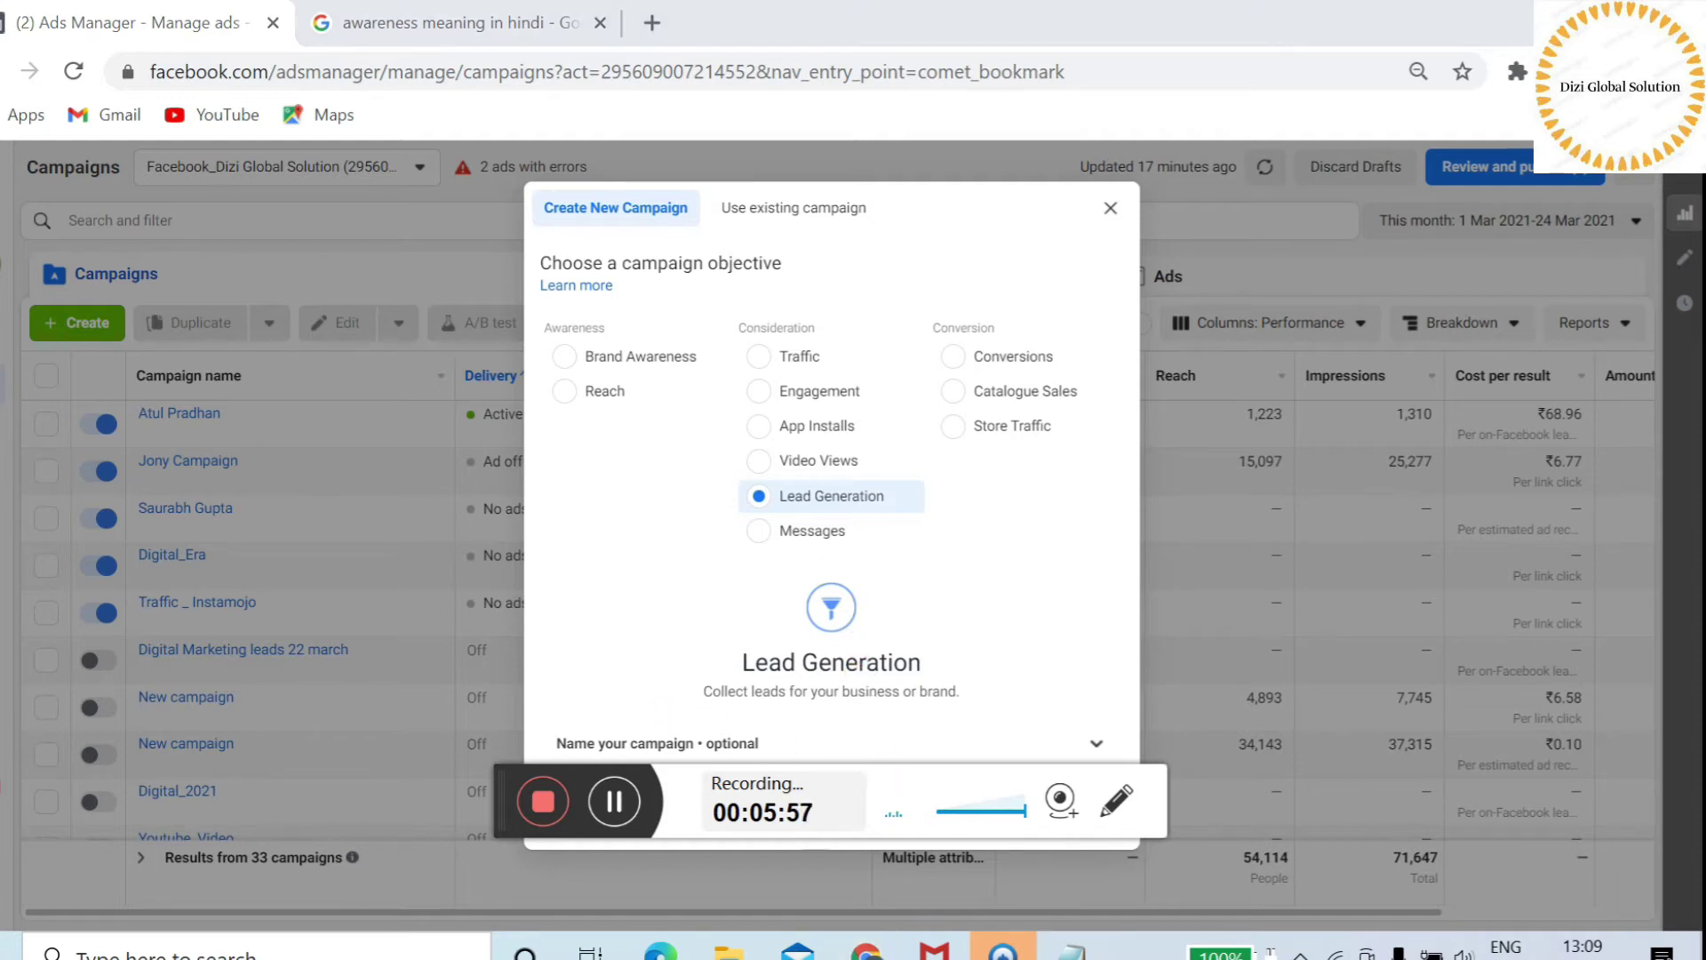
{"action": "left_click", "coordinate": [1684, 72]}
{"action": "left_click", "coordinate": [1502, 323]}
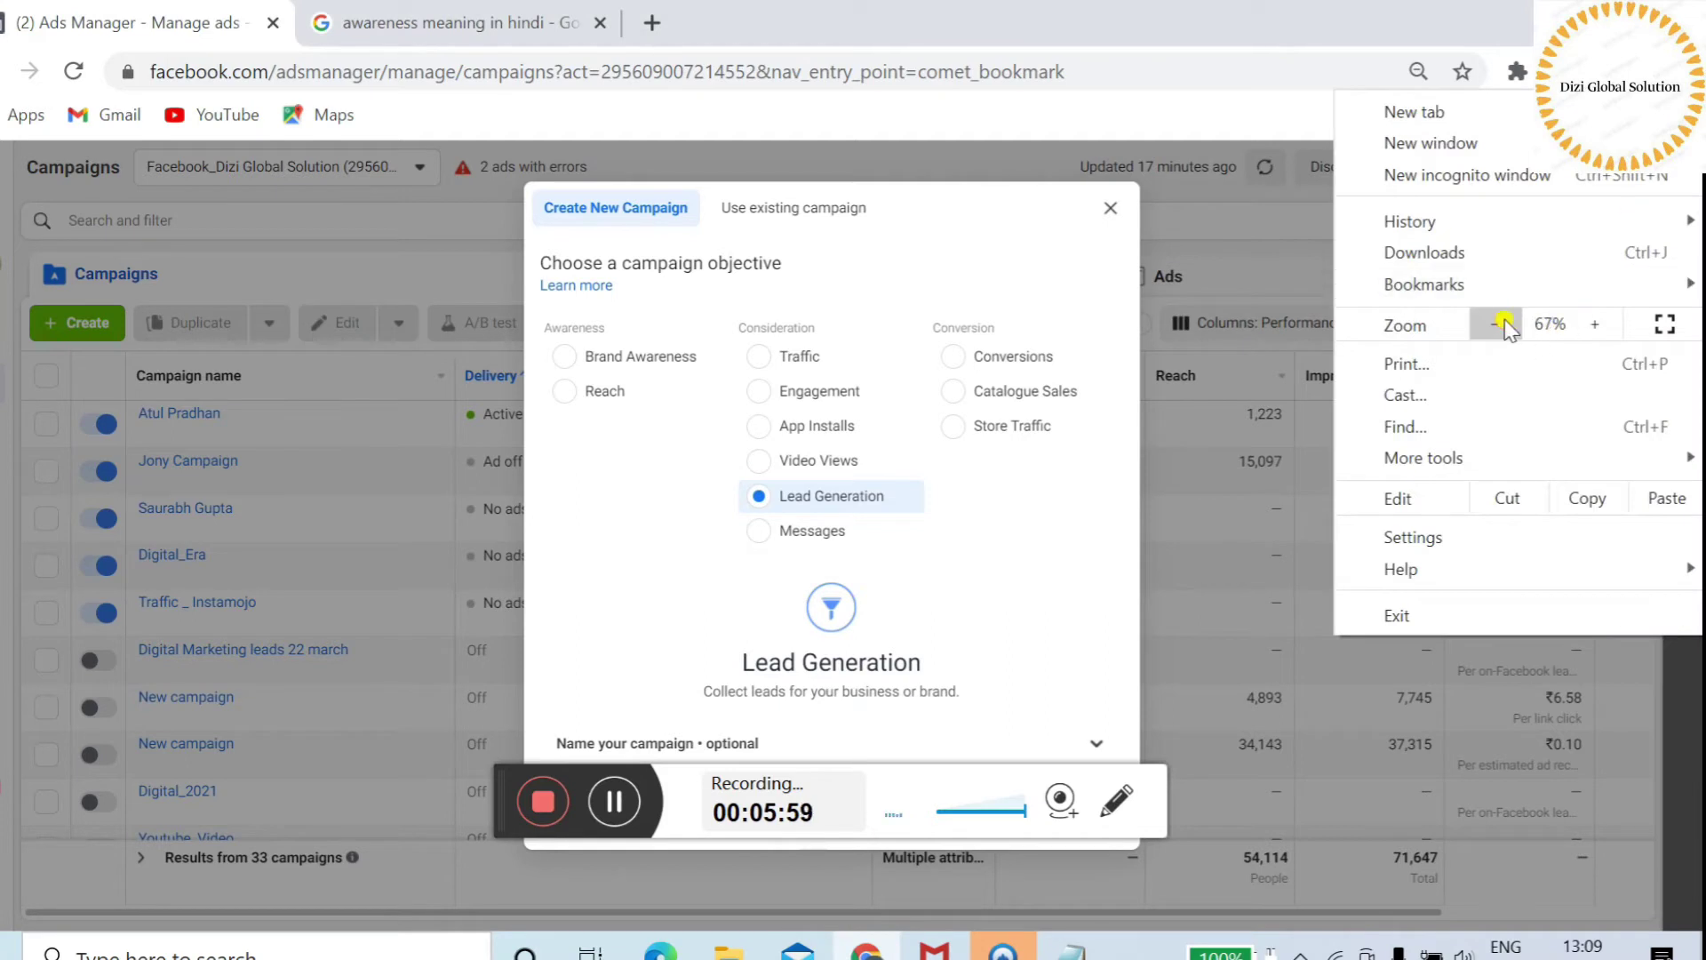
{"action": "left_click", "coordinate": [1502, 323]}
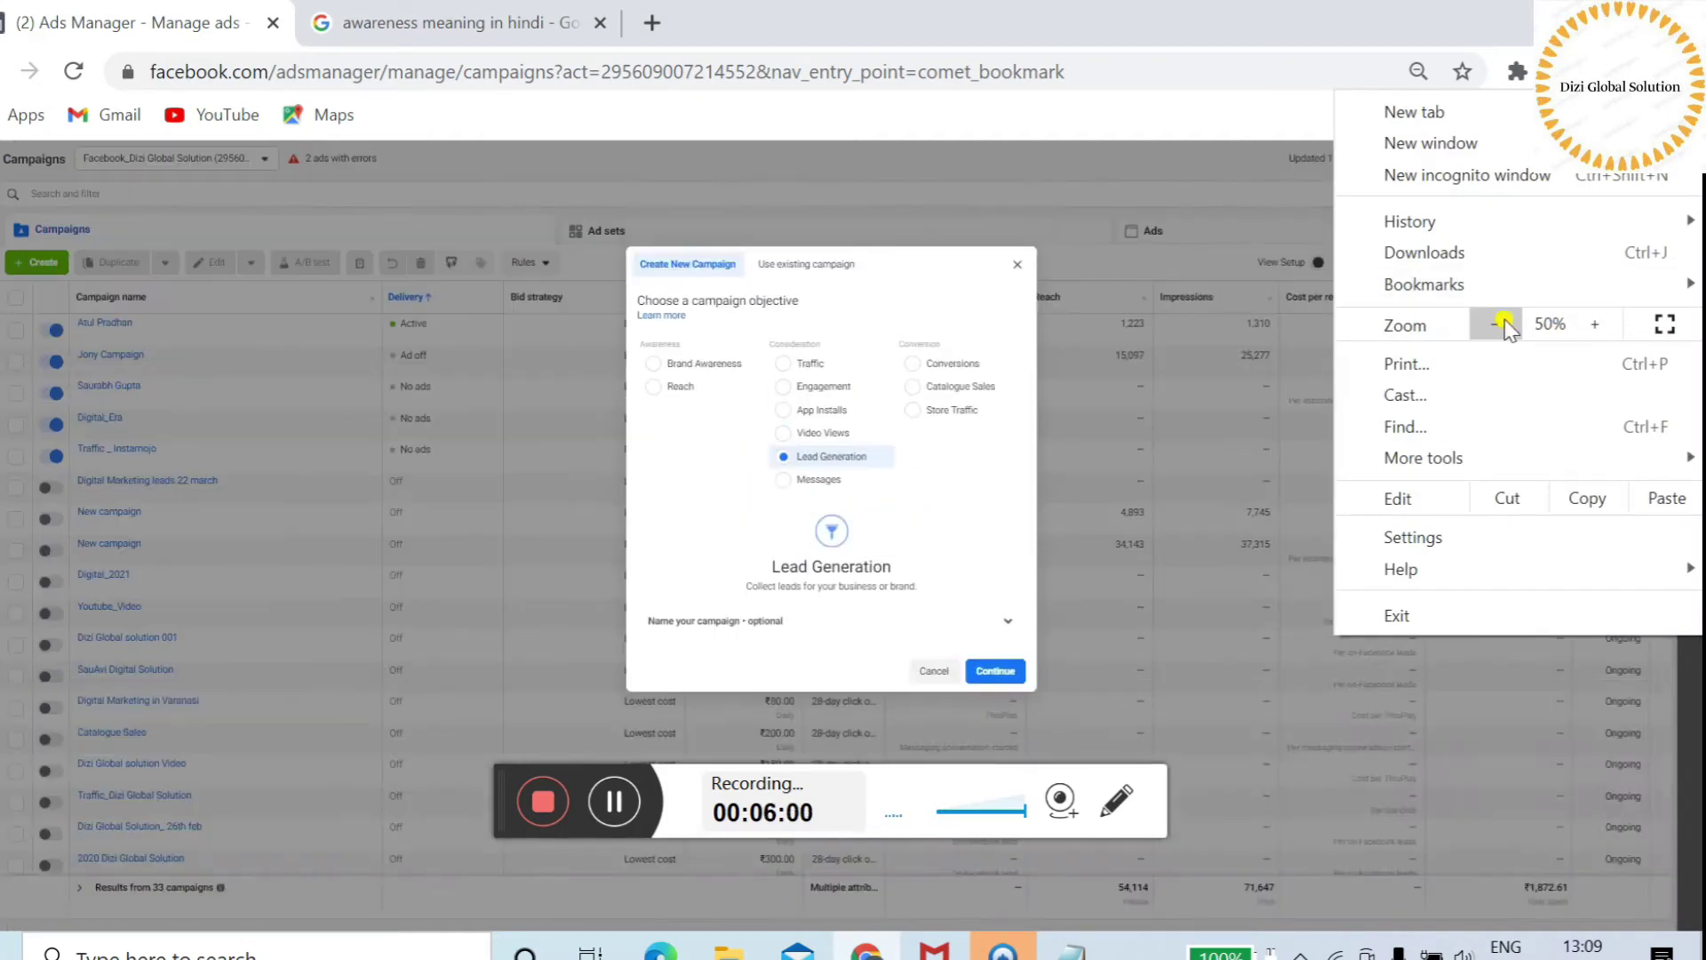
{"action": "left_click", "coordinate": [995, 669]}
{"action": "left_click", "coordinate": [995, 669]}
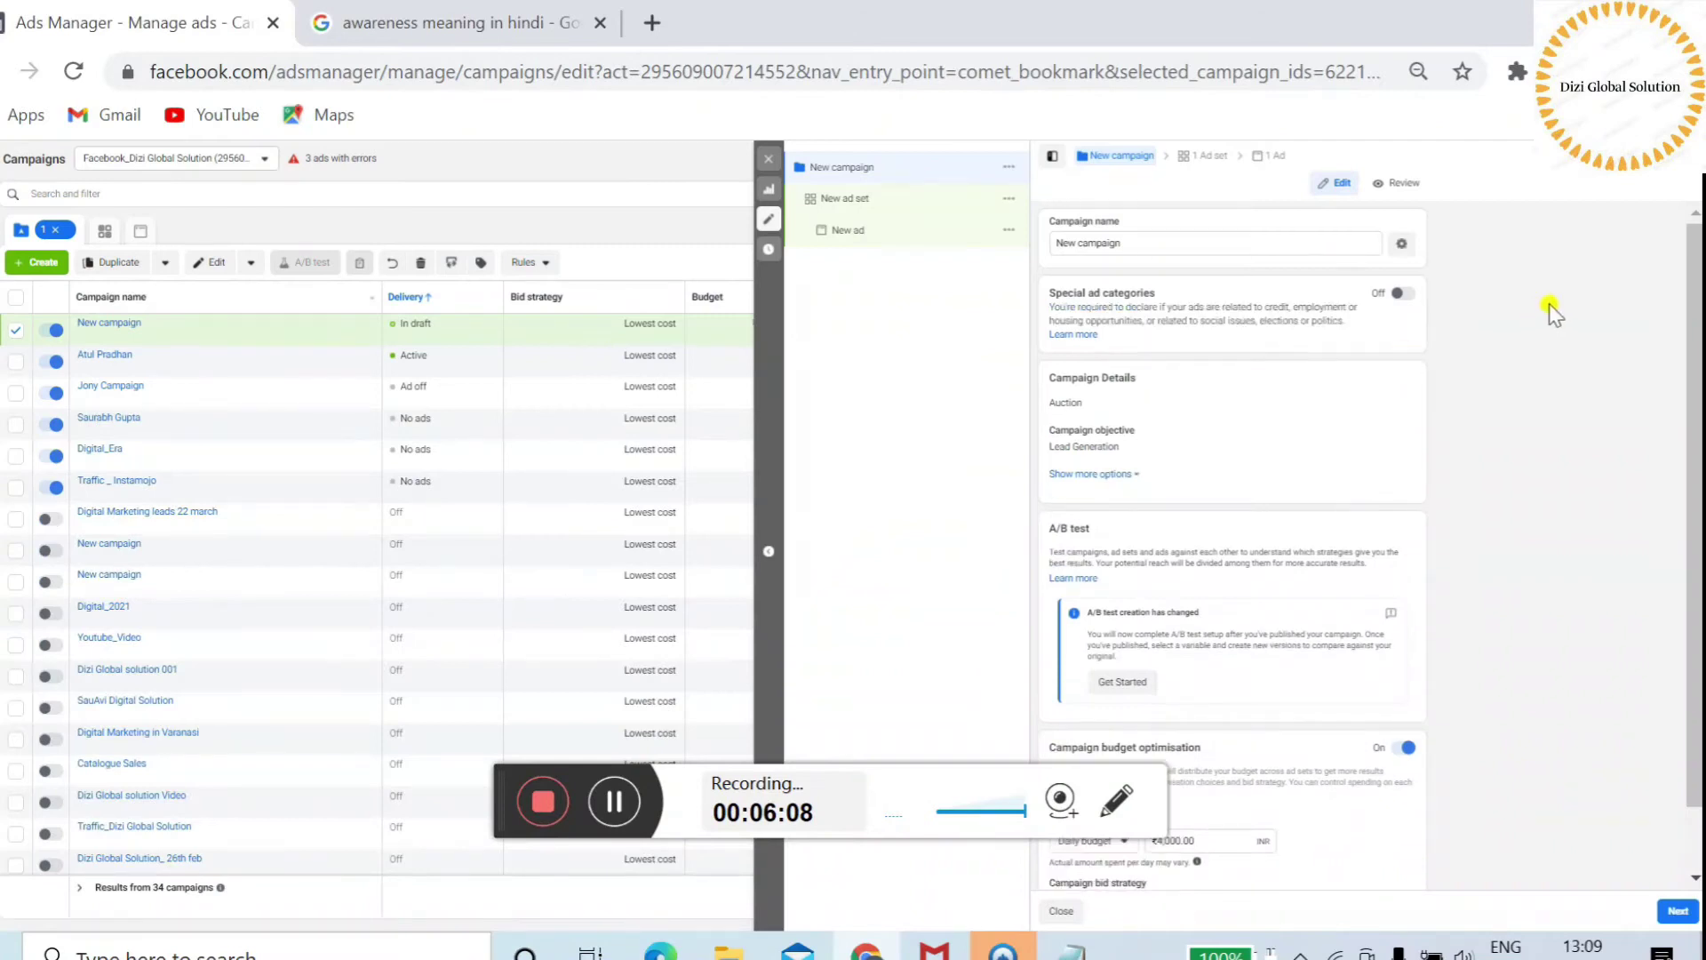
- Rename the campaign as "Leads Generation"
{"action": "left_click", "coordinate": [1691, 71]}
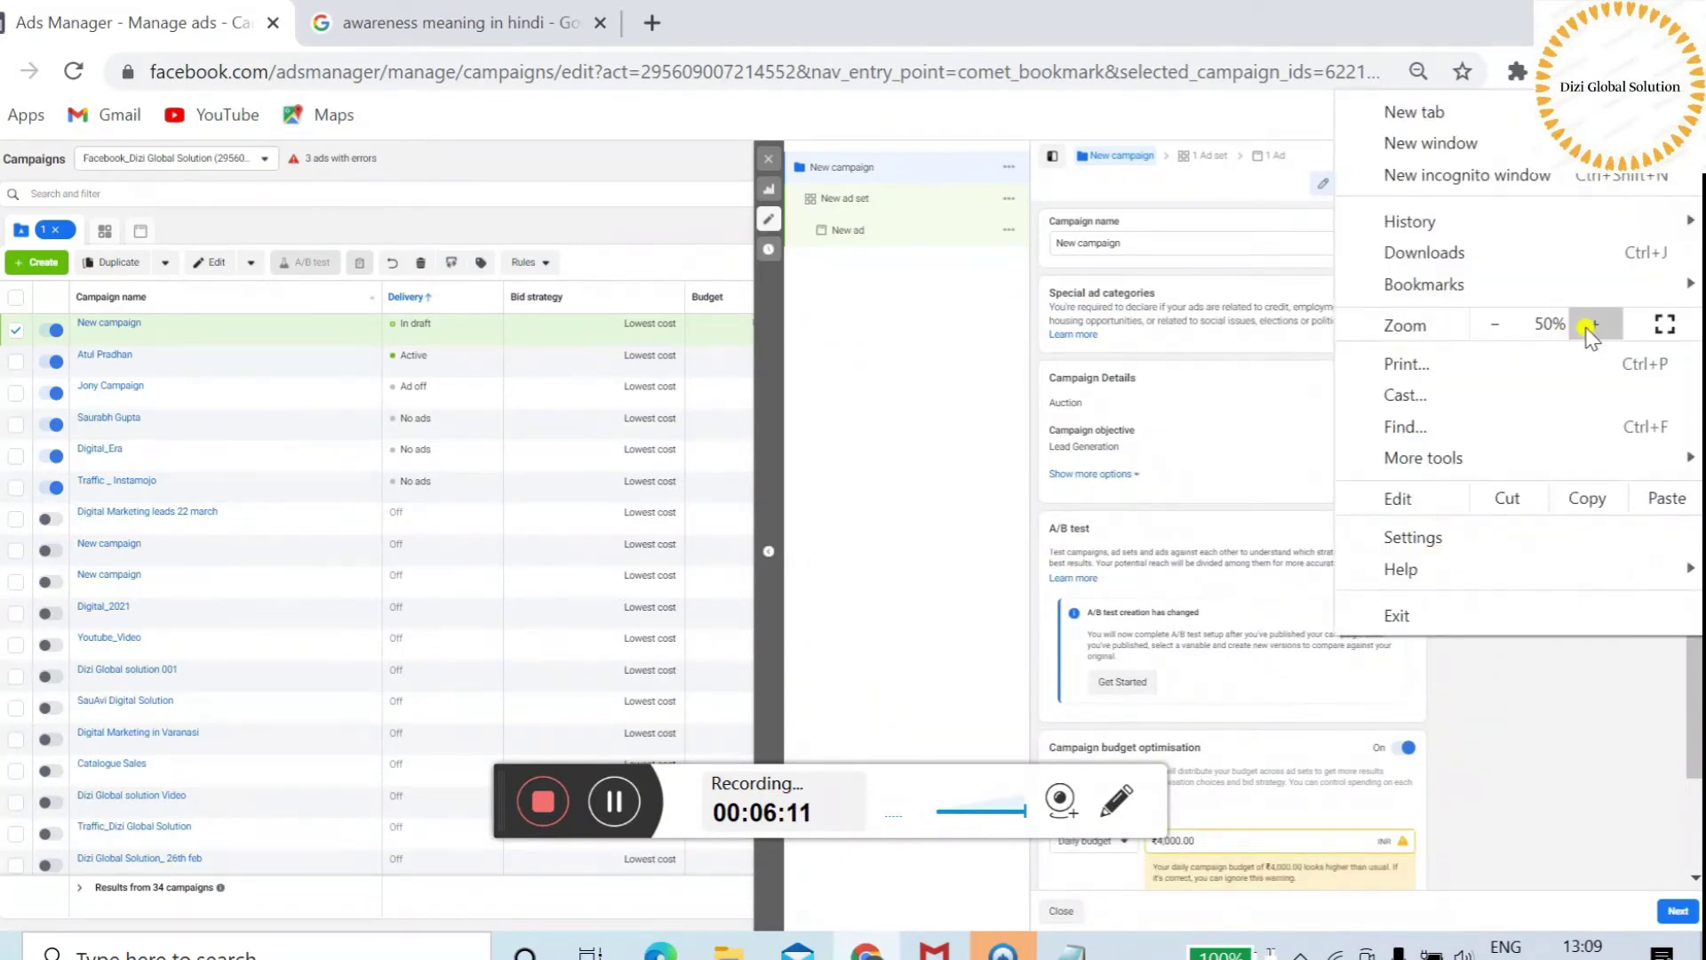
{"action": "left_click", "coordinate": [1587, 327]}
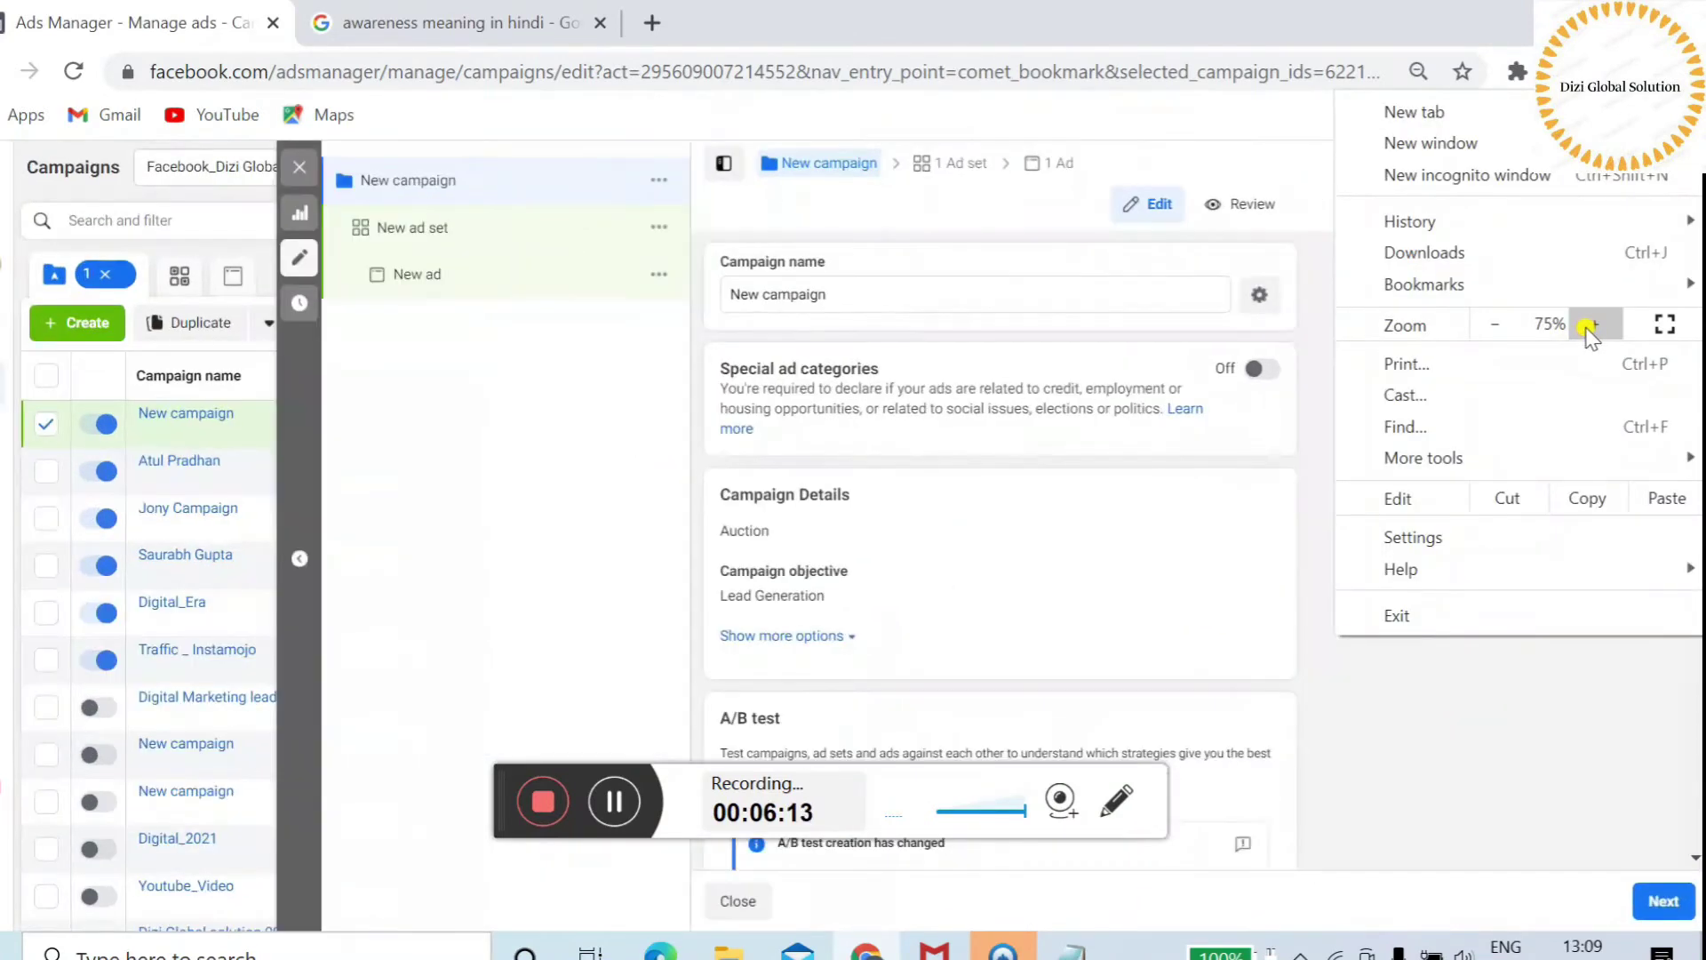
{"action": "left_click", "coordinate": [874, 300]}
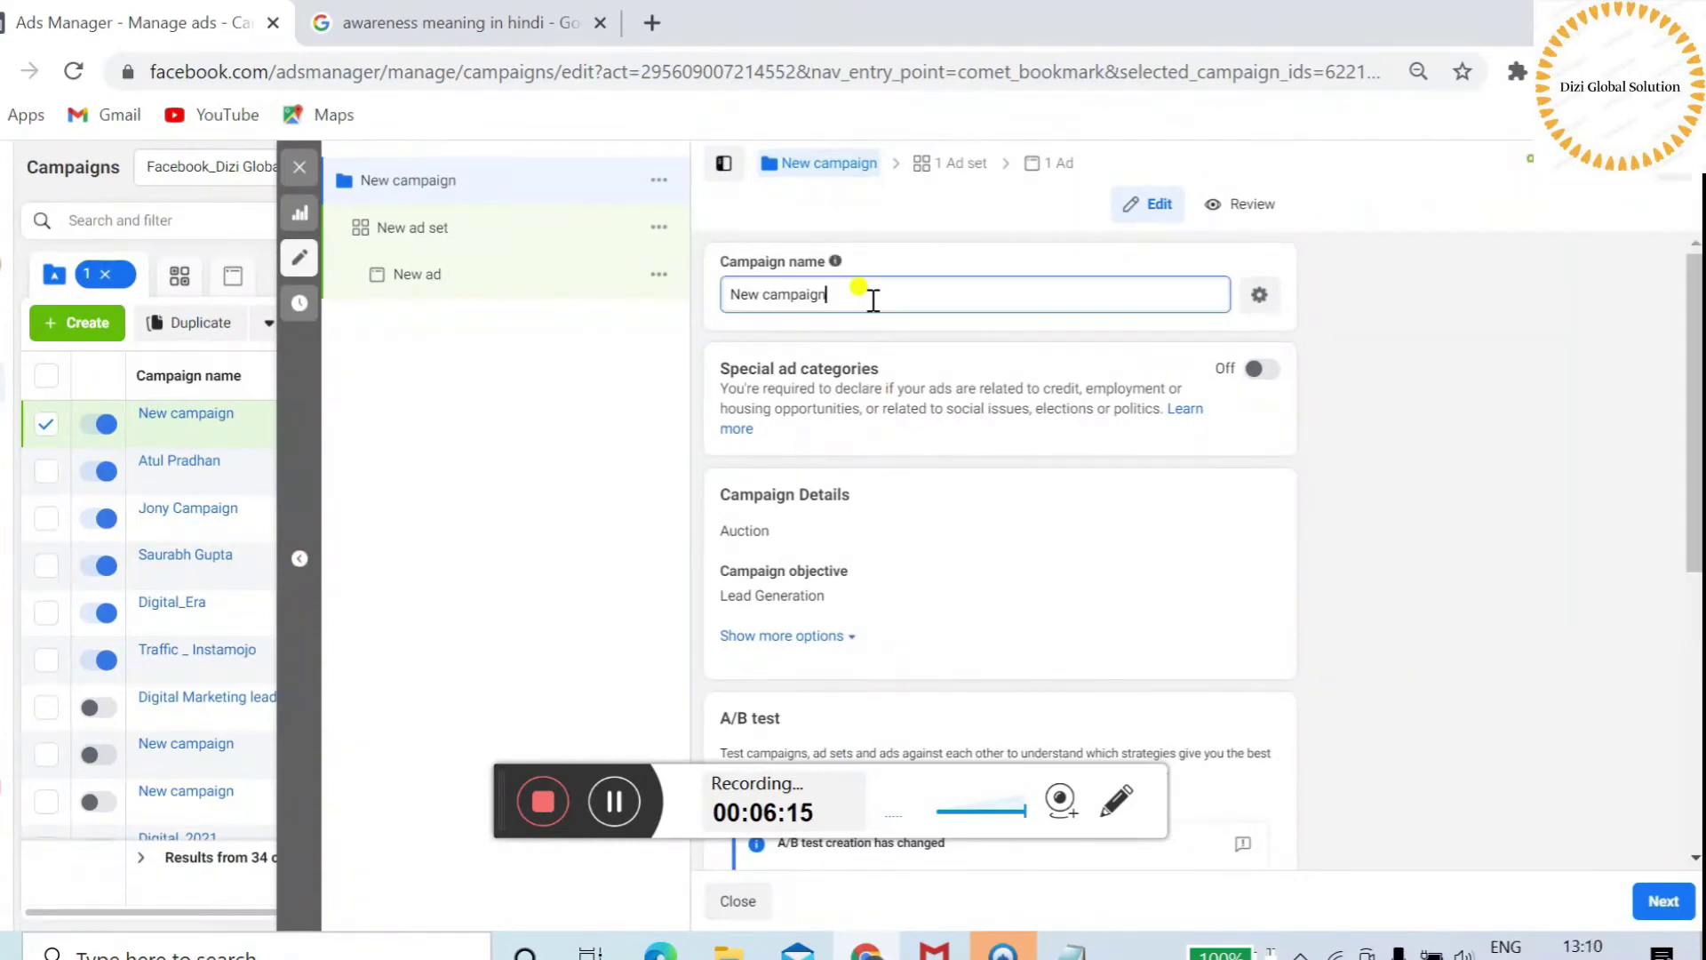
{"action": "key", "text": "BackSpace"}
{"action": "key", "text": "BackSpace"}
{"action": "key", "text": "BackSpace"}
{"action": "key", "text": "BackSpace"}
{"action": "key", "text": "BackSpace"}
{"action": "key", "text": "BackSpace"}
{"action": "key", "text": "BackSpace"}
{"action": "key", "text": "BackSpace"}
{"action": "key", "text": "BackSpace"}
{"action": "key", "text": "BackSpace"}
{"action": "key", "text": "BackSpace"}
{"action": "key", "text": "BackSpace"}
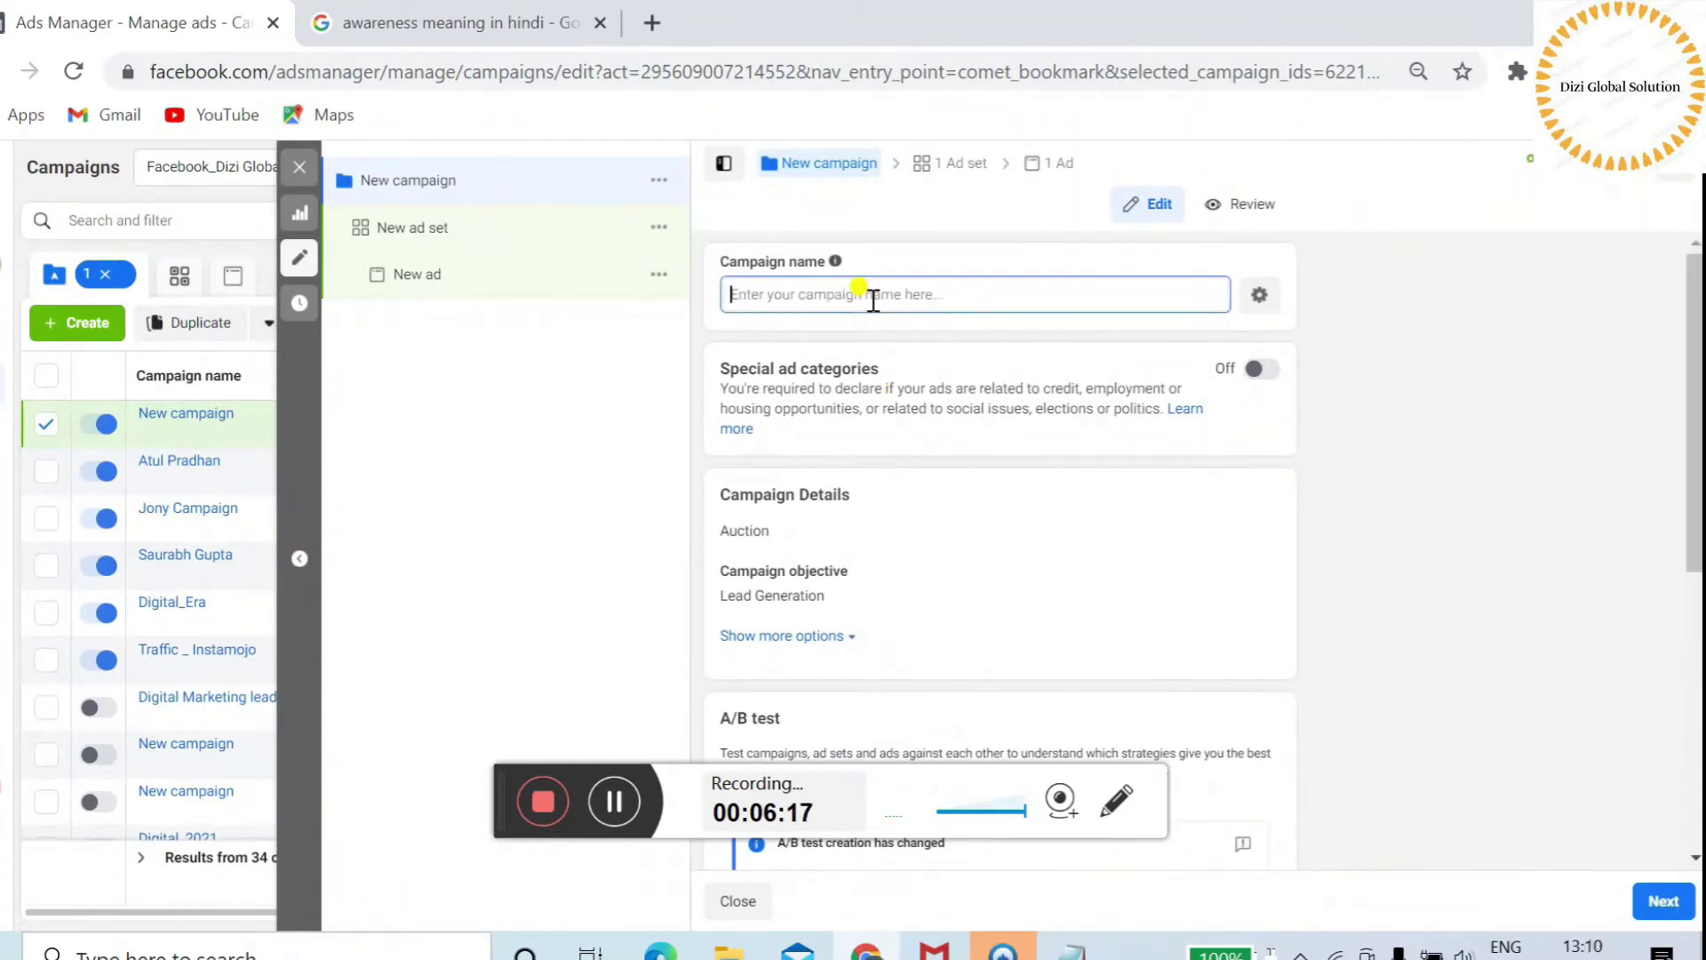
{"action": "key", "text": "Caps_Lock"}
{"action": "type", "text": "Leads Generation"}
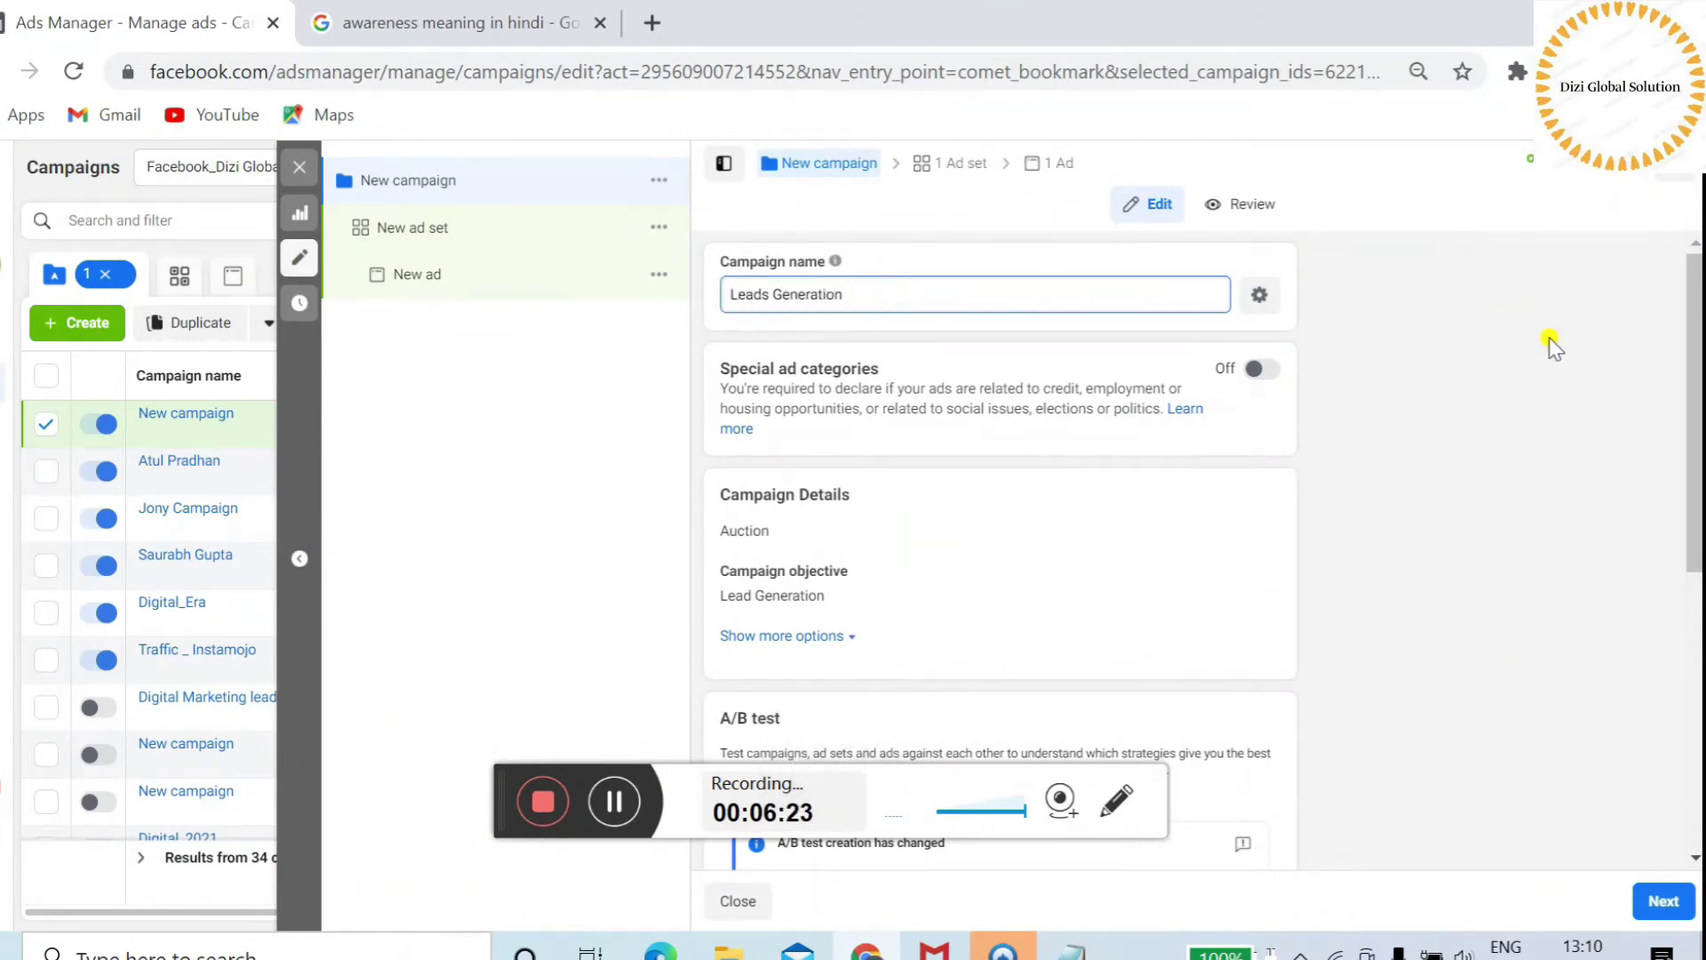
- Set the campaign's daily budget to ₹250 and continue to the ad set settings
{"action": "scroll", "coordinate": [1697, 475], "scroll_direction": "down", "scroll_amount": 3}
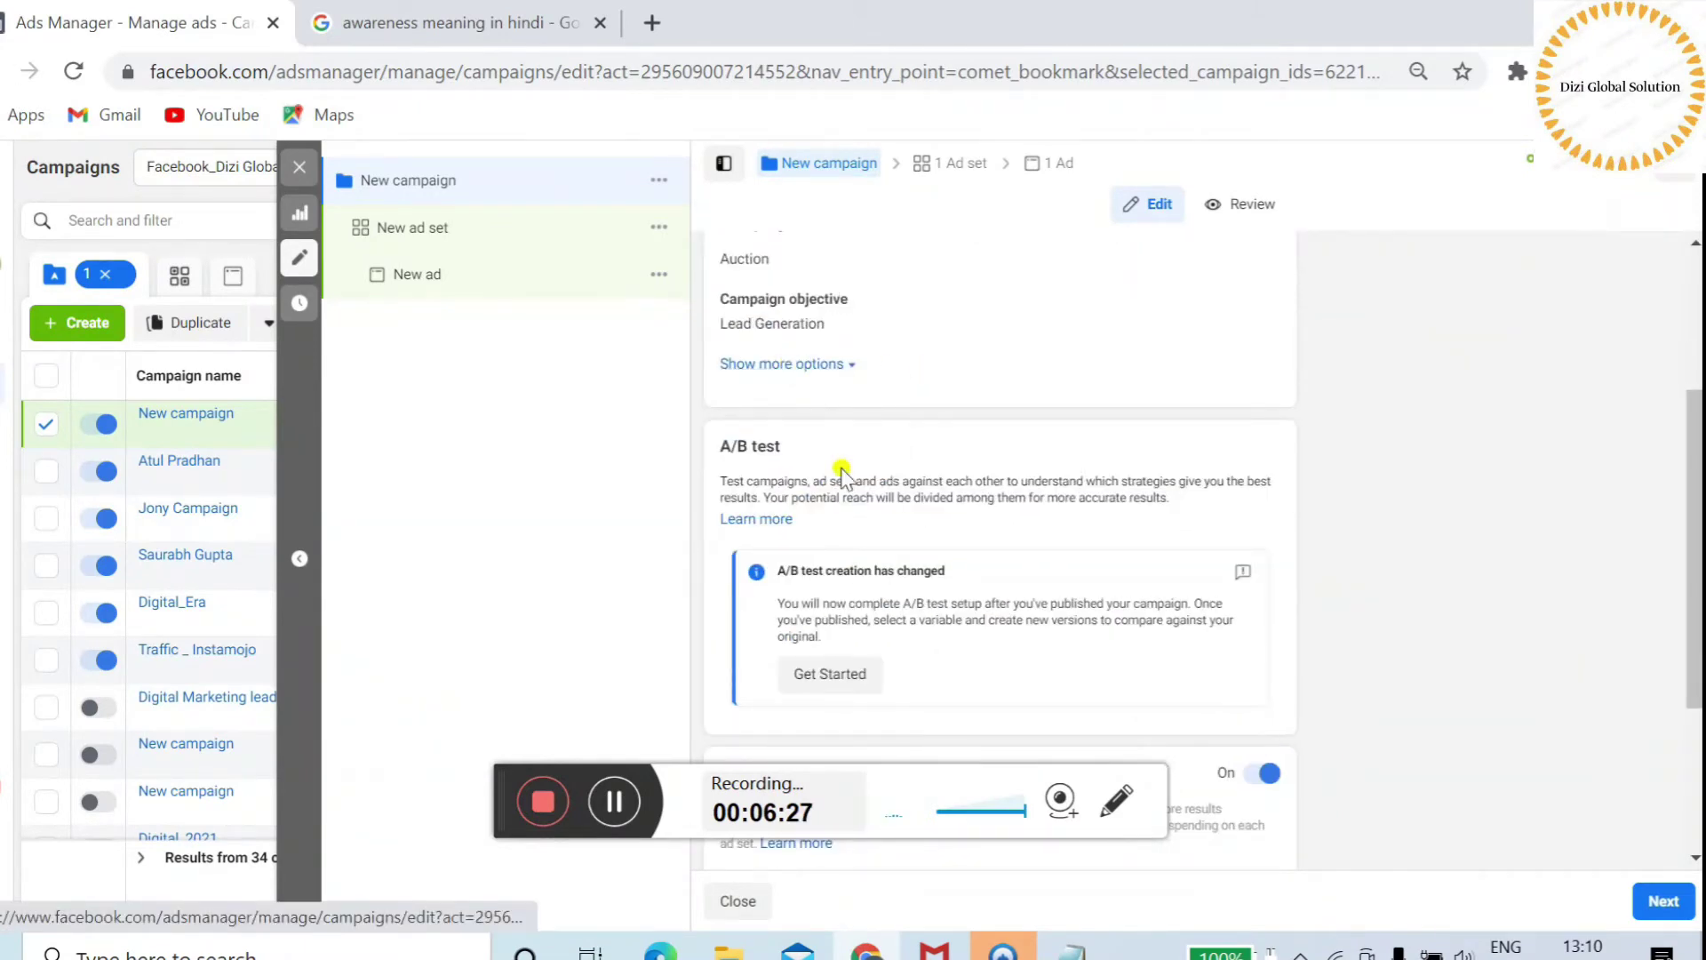
{"action": "left_click_drag", "start_coordinate": [1698, 547], "coordinate": [1699, 687]}
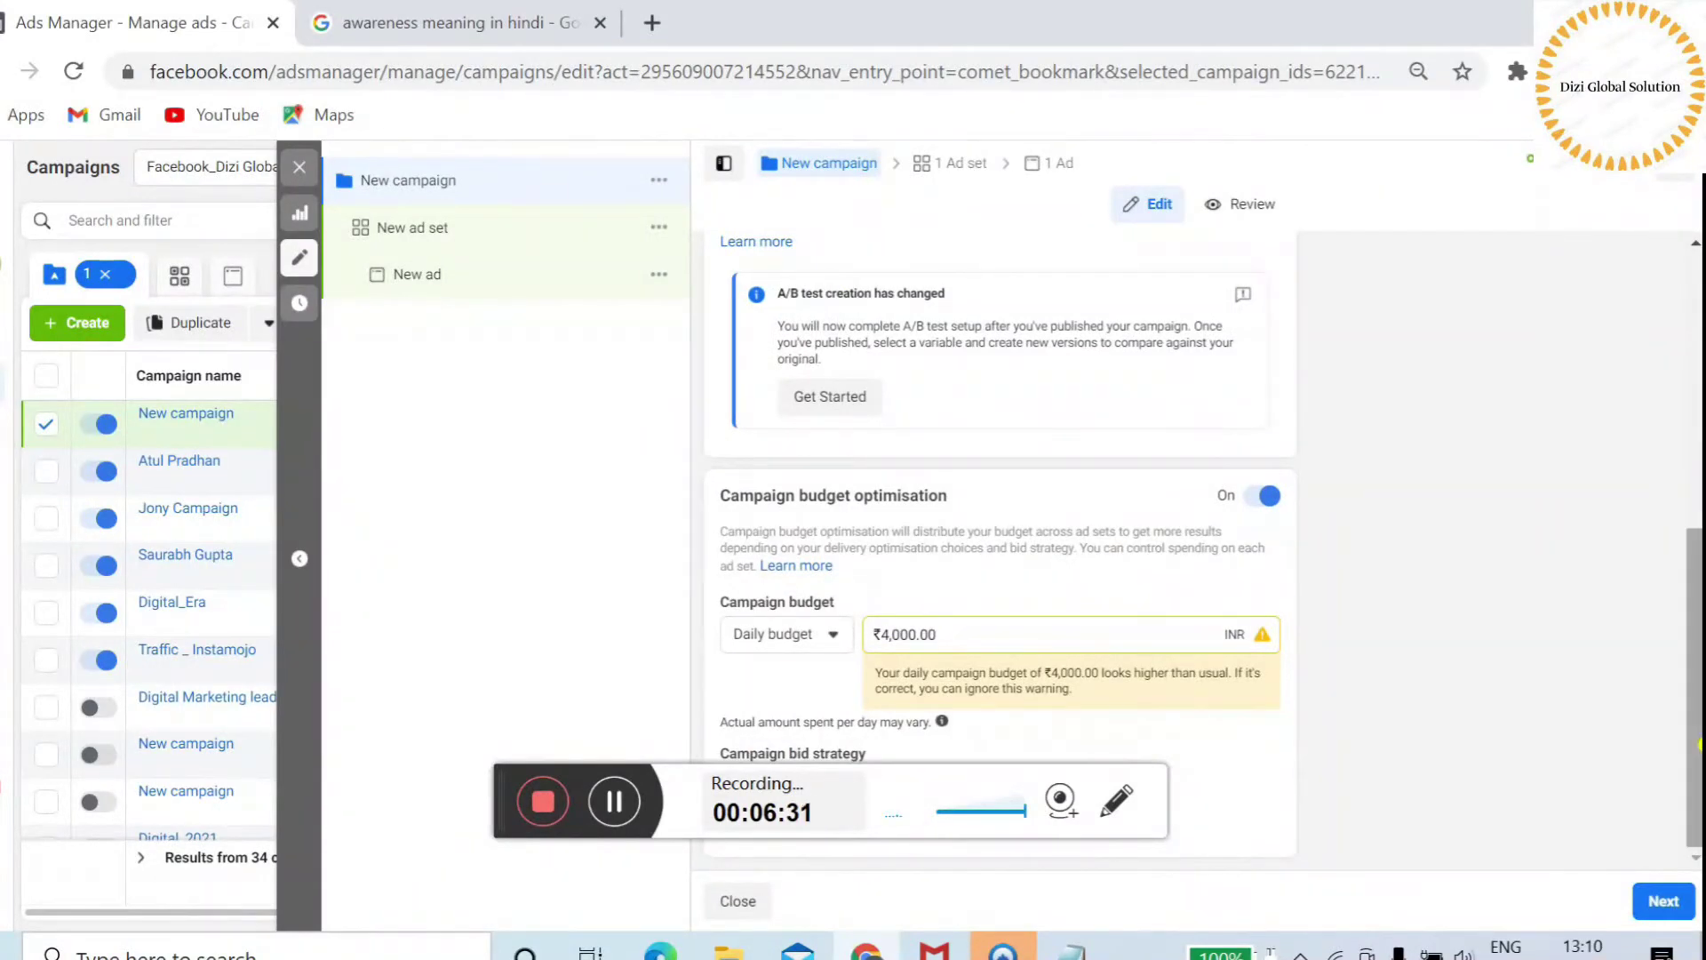
{"action": "left_click", "coordinate": [962, 640]}
{"action": "key", "text": "BackSpace"}
{"action": "key", "text": "BackSpace"}
{"action": "key", "text": "BackSpace"}
{"action": "key", "text": "BackSpace"}
{"action": "key", "text": "BackSpace"}
{"action": "type", "text": "250"}
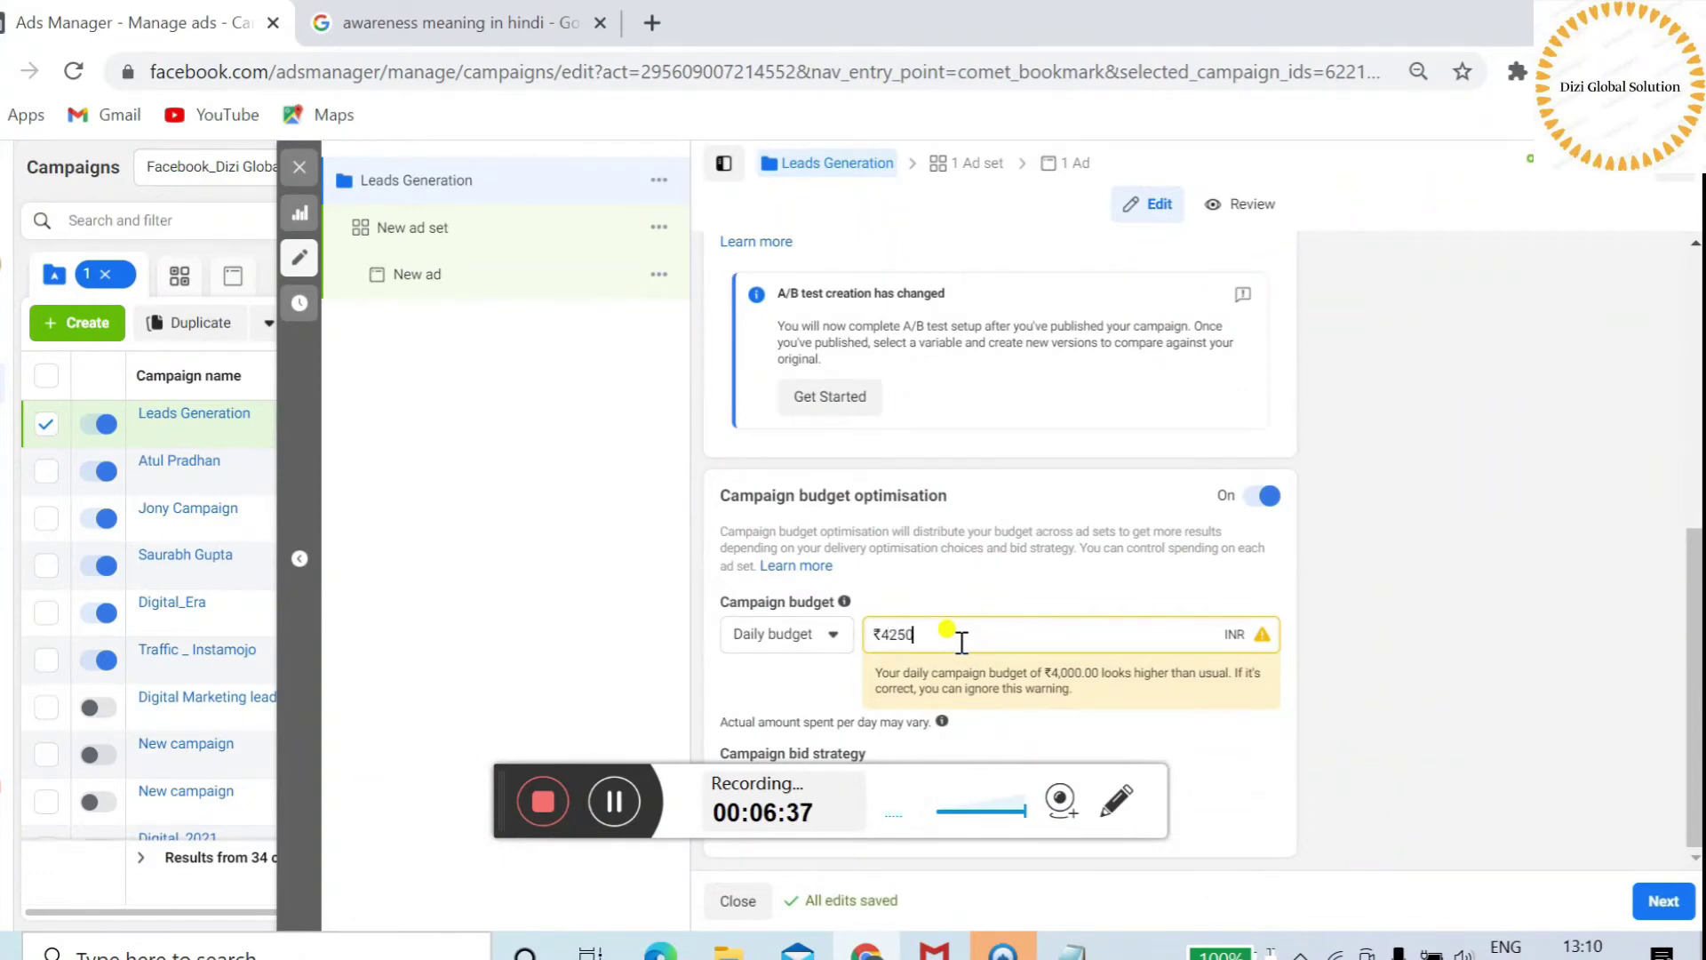
{"action": "key", "text": "BackSpace"}
{"action": "key", "text": "BackSpace"}
{"action": "key", "text": "BackSpace"}
{"action": "type", "text": "250"}
{"action": "left_click", "coordinate": [1663, 903]}
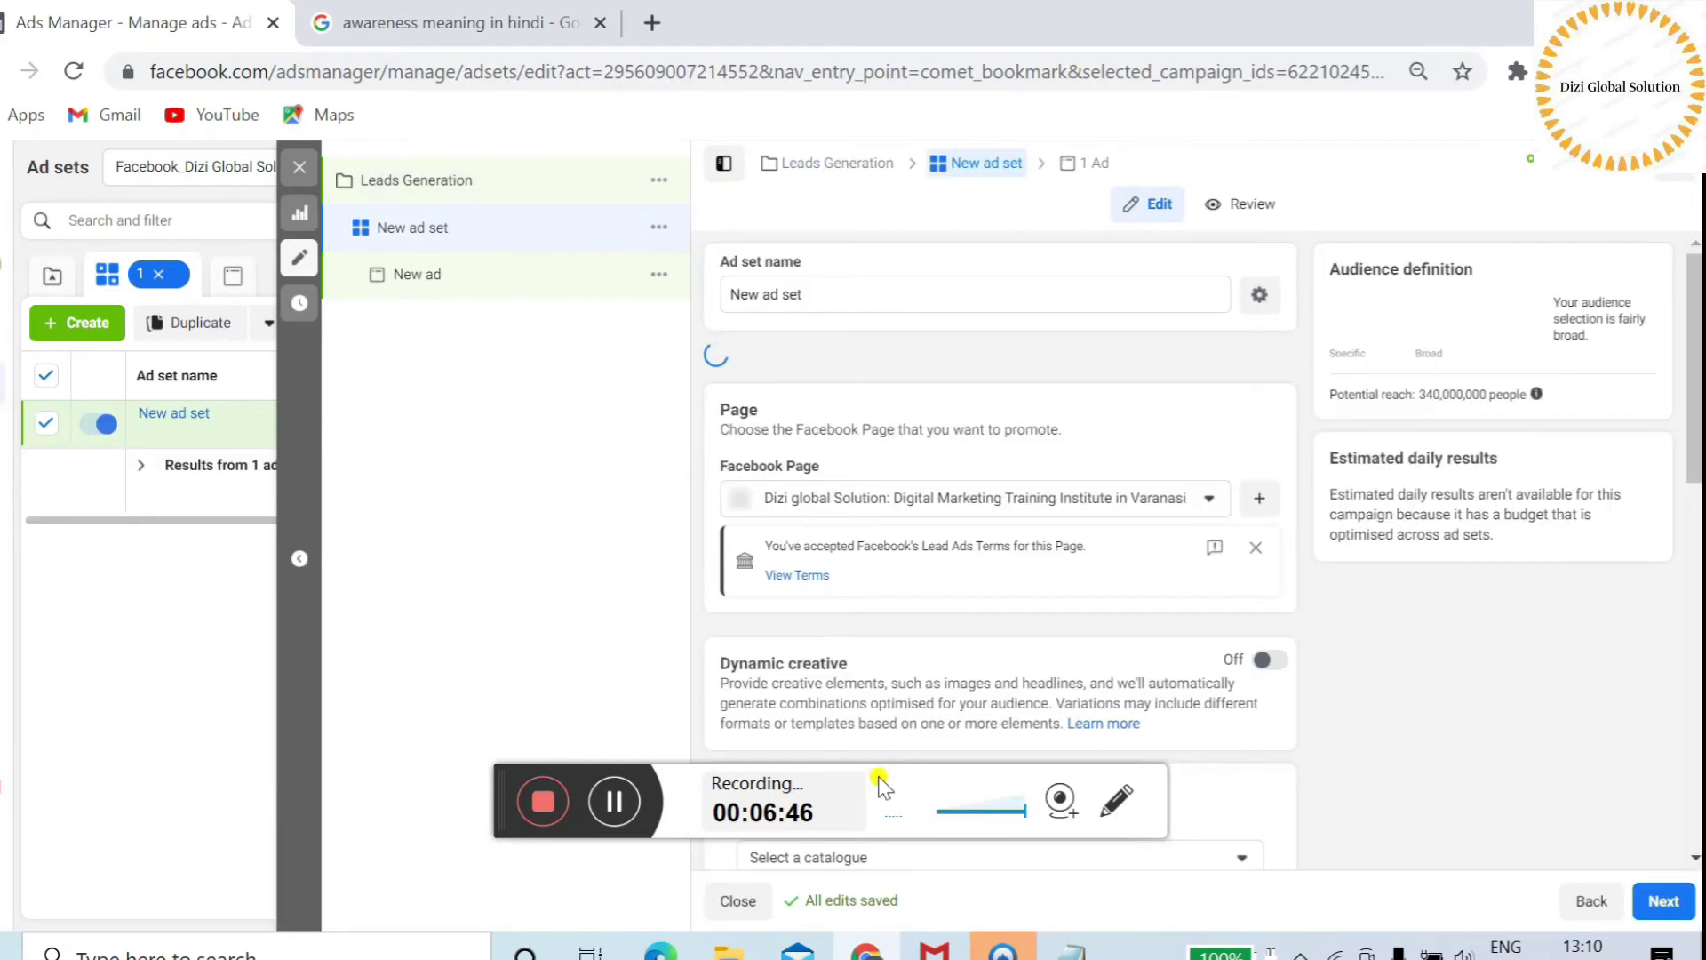
- Rename the ad set as "leads"
{"action": "left_click", "coordinate": [824, 295]}
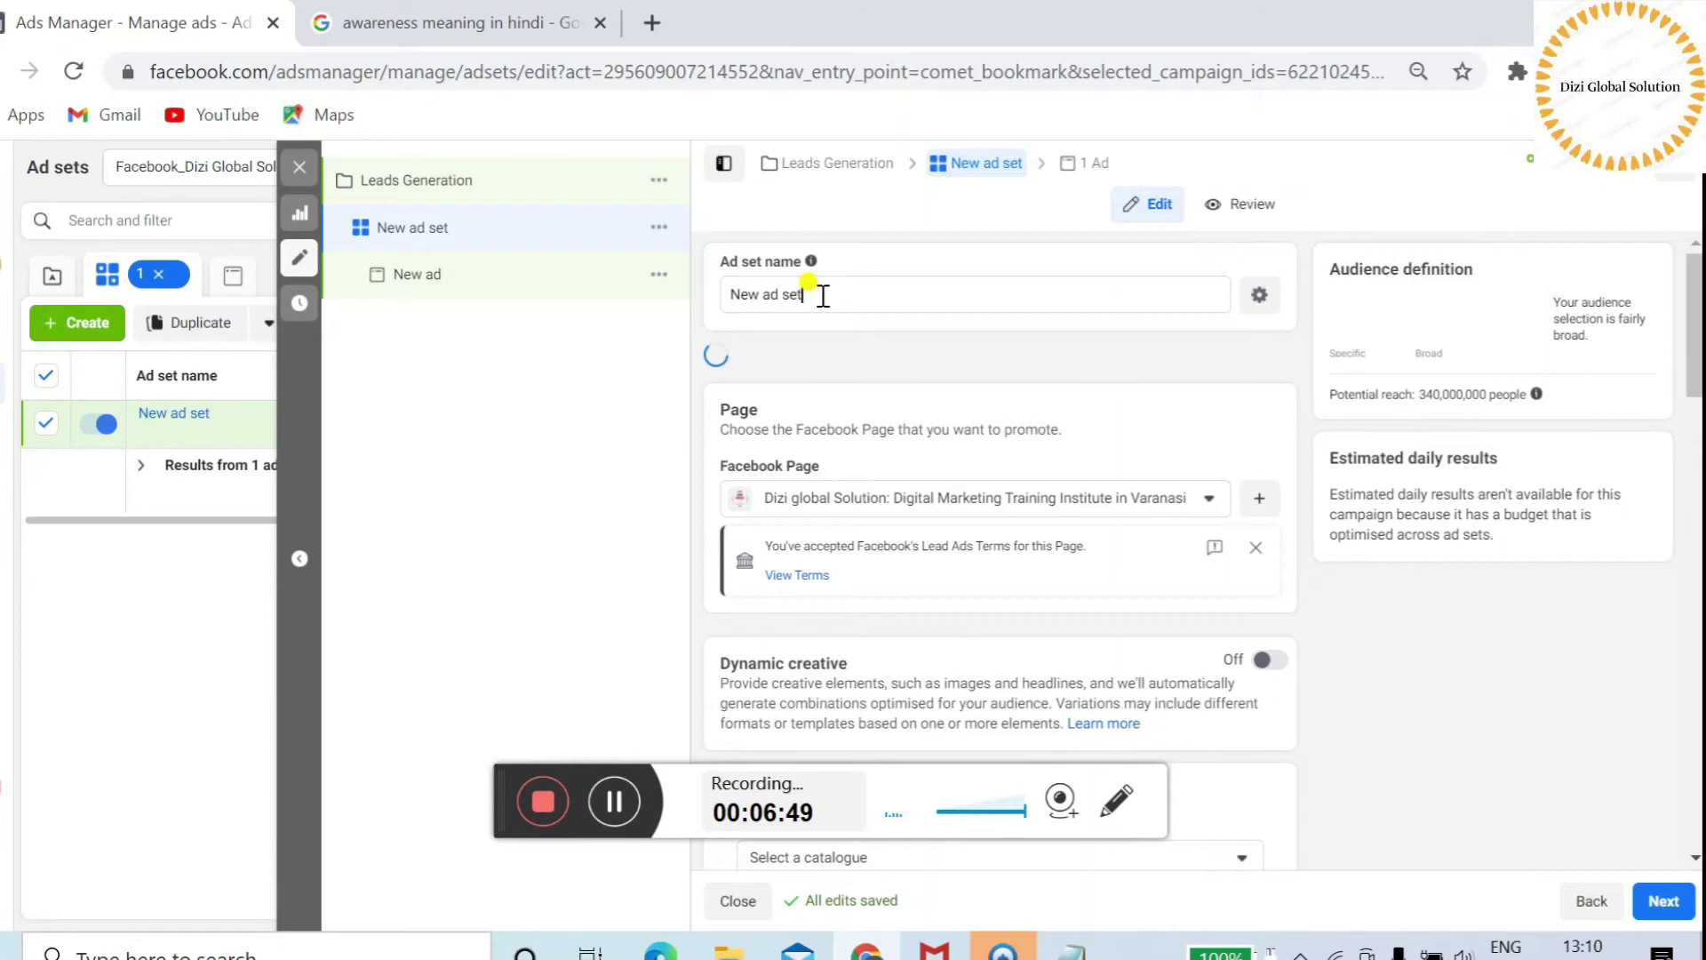
{"action": "key", "text": "BackSpace"}
{"action": "key", "text": "BackSpace"}
{"action": "key", "text": "BackSpace"}
{"action": "key", "text": "BackSpace"}
{"action": "key", "text": "BackSpace"}
{"action": "key", "text": "BackSpace"}
{"action": "key", "text": "BackSpace"}
{"action": "key", "text": "BackSpace"}
{"action": "key", "text": "BackSpace"}
{"action": "key", "text": "BackSpace"}
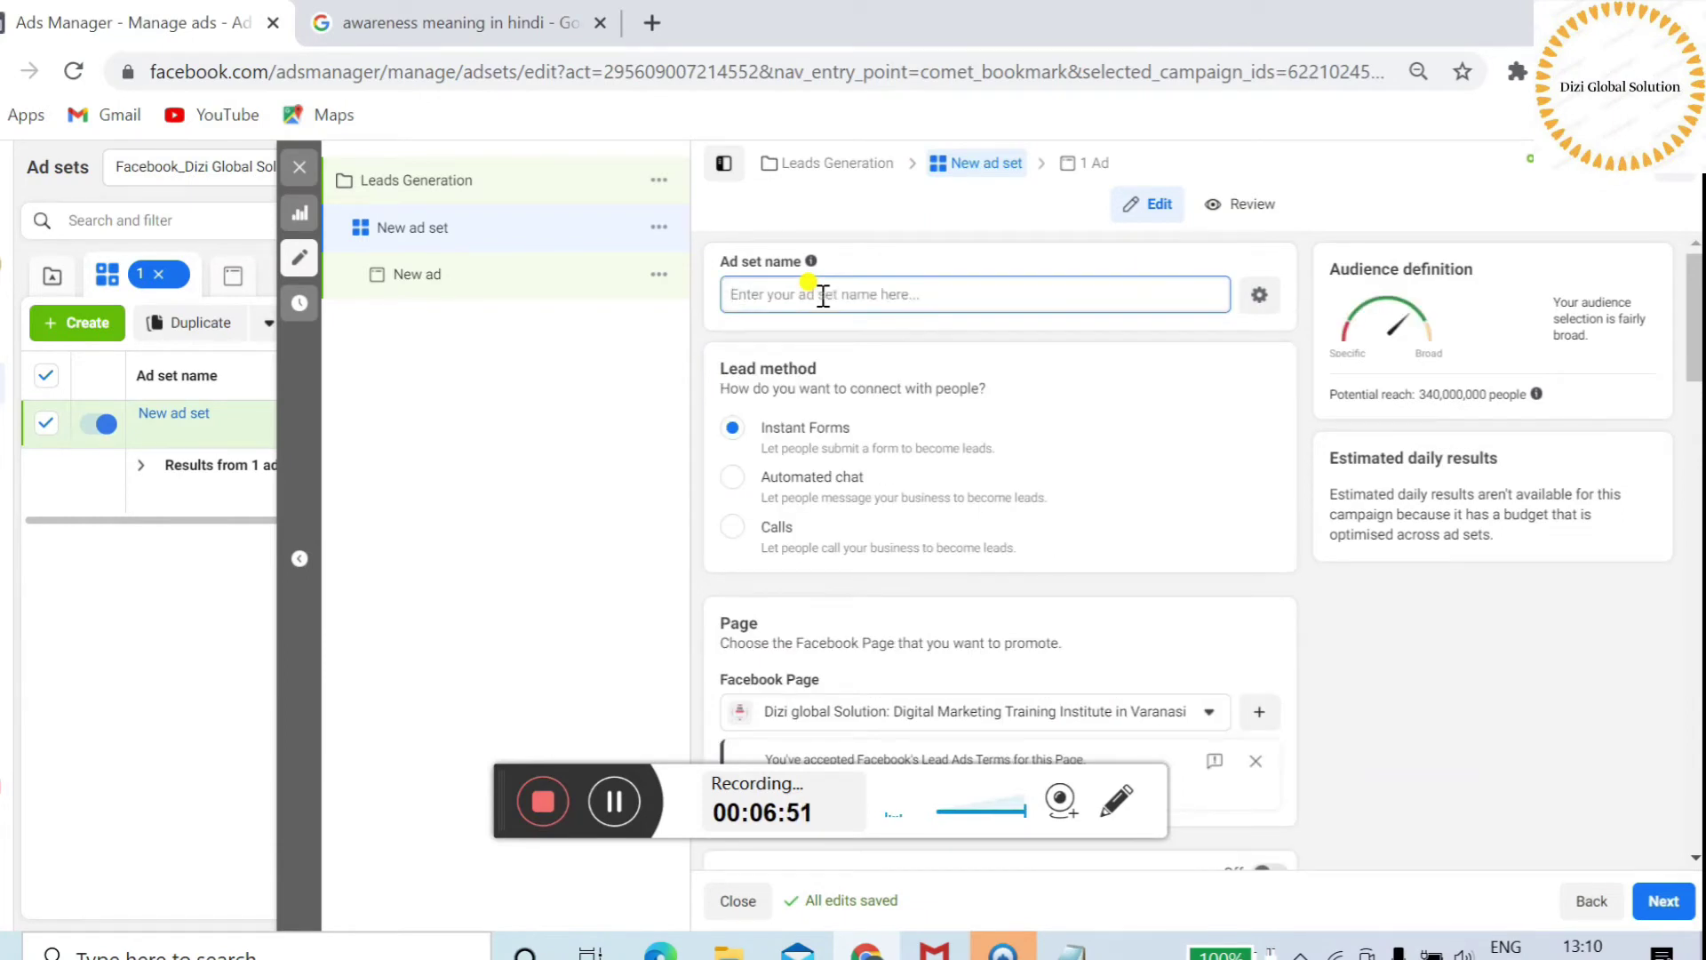
{"action": "type", "text": "leads"}
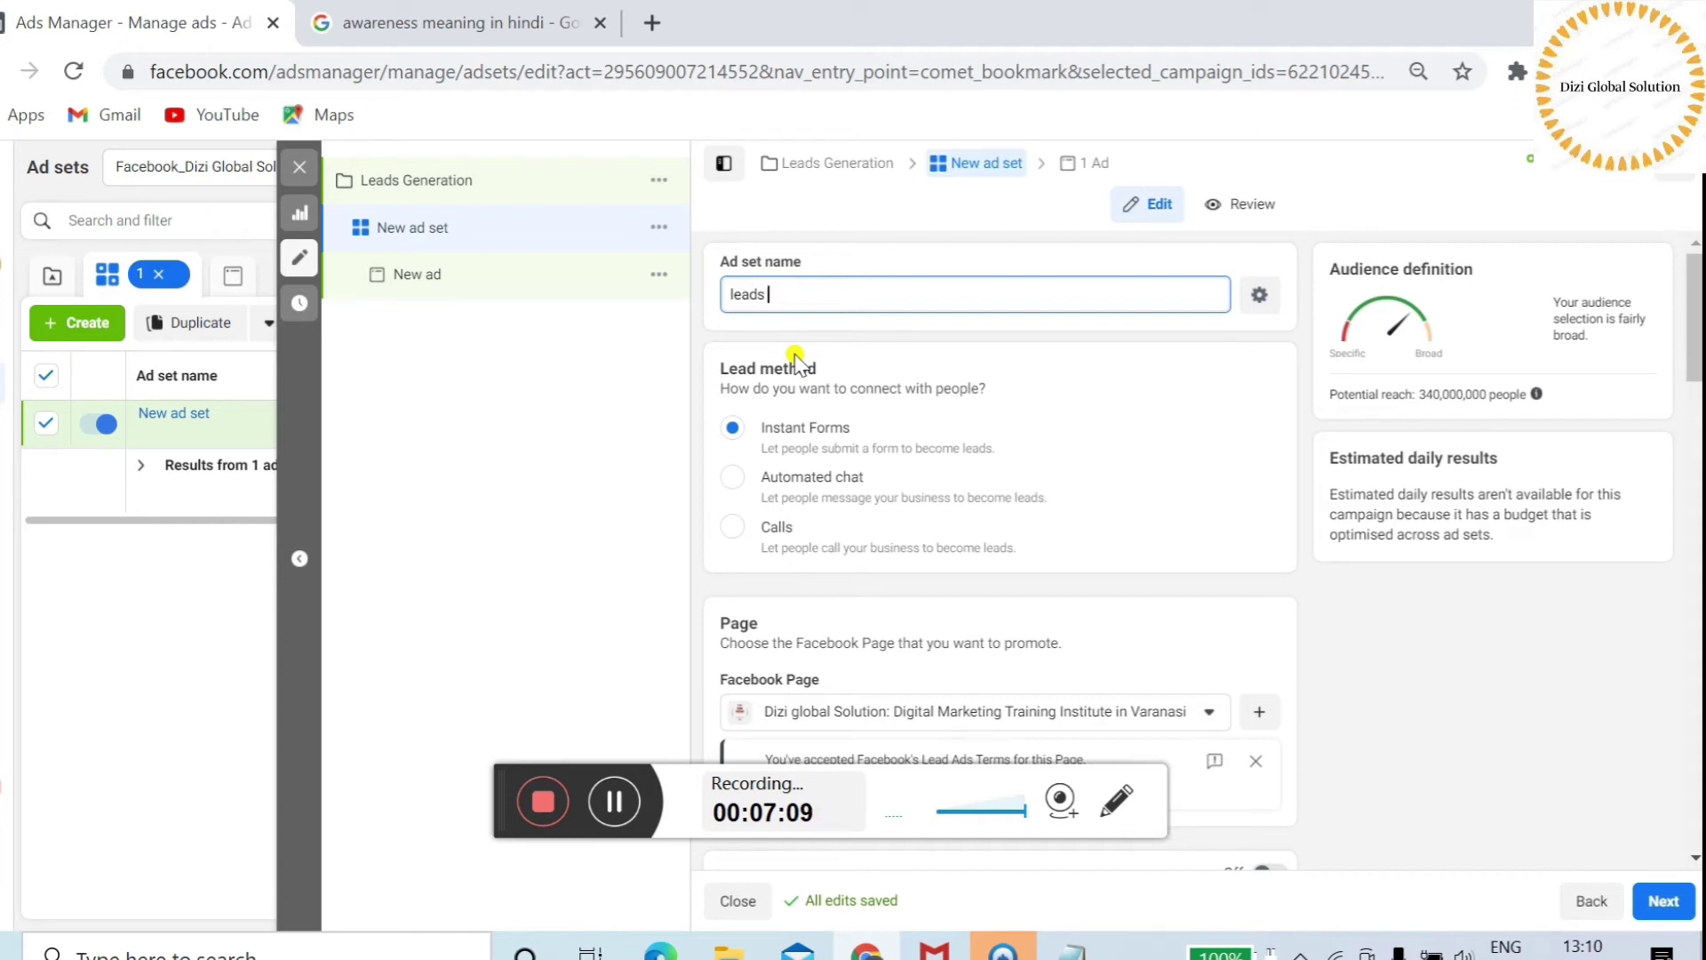
{"action": "left_click", "coordinate": [826, 484]}
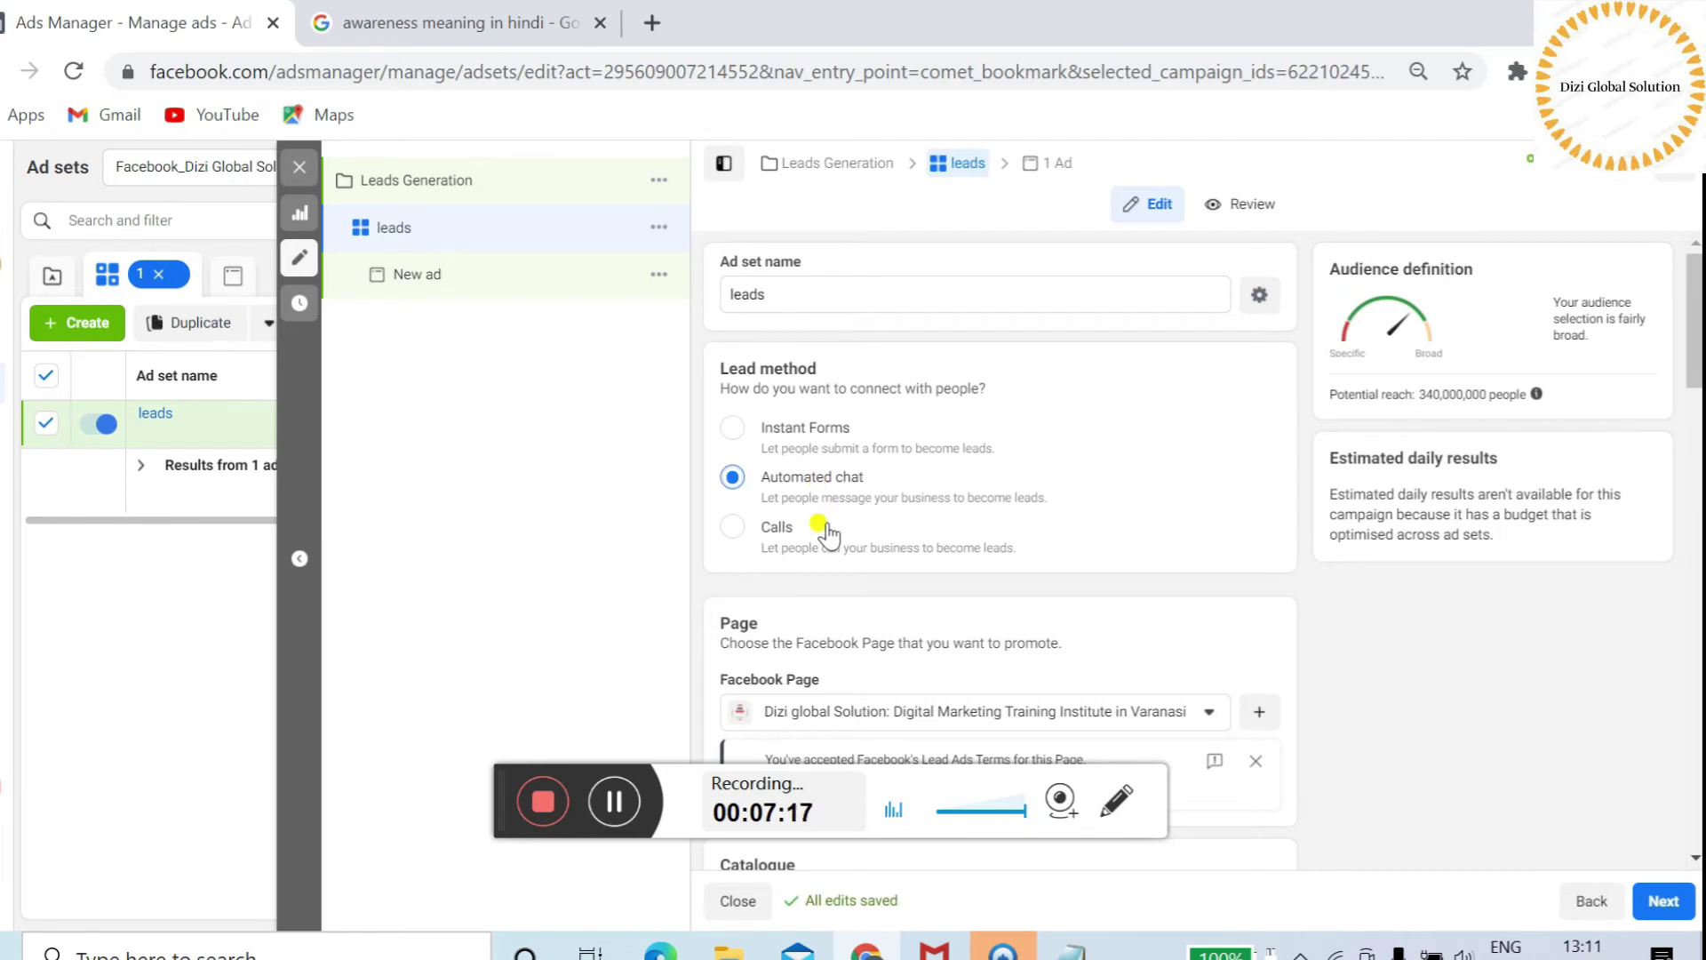
{"action": "left_click", "coordinate": [802, 433]}
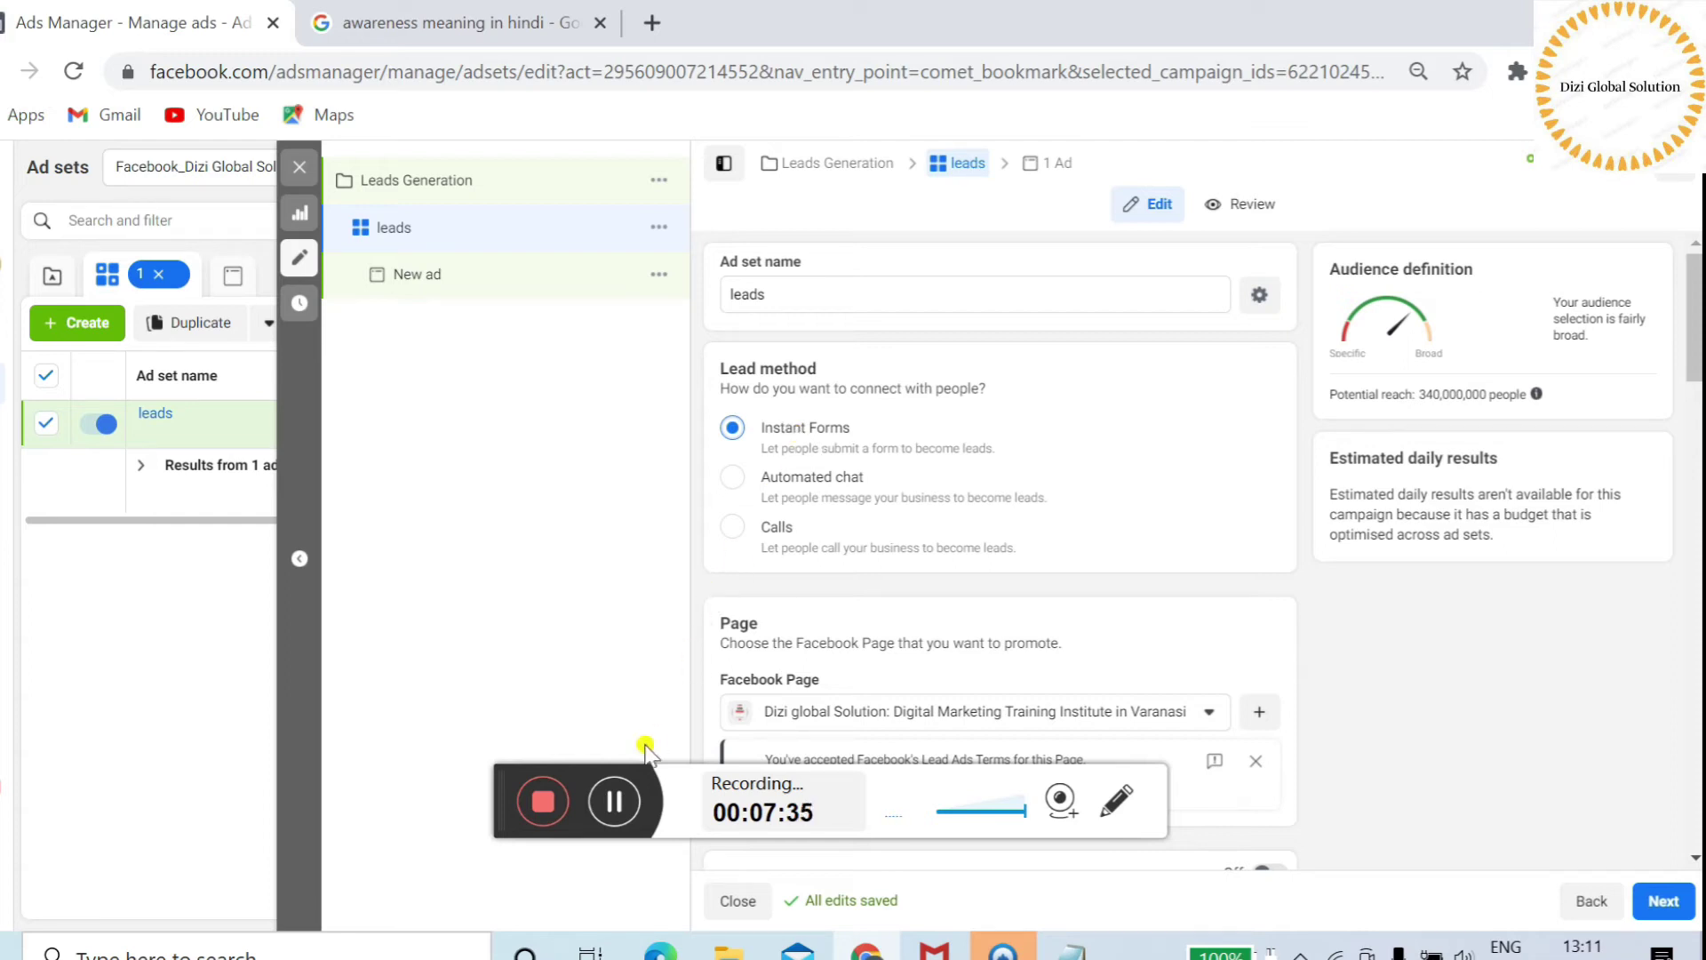
{"action": "left_click", "coordinate": [624, 793]}
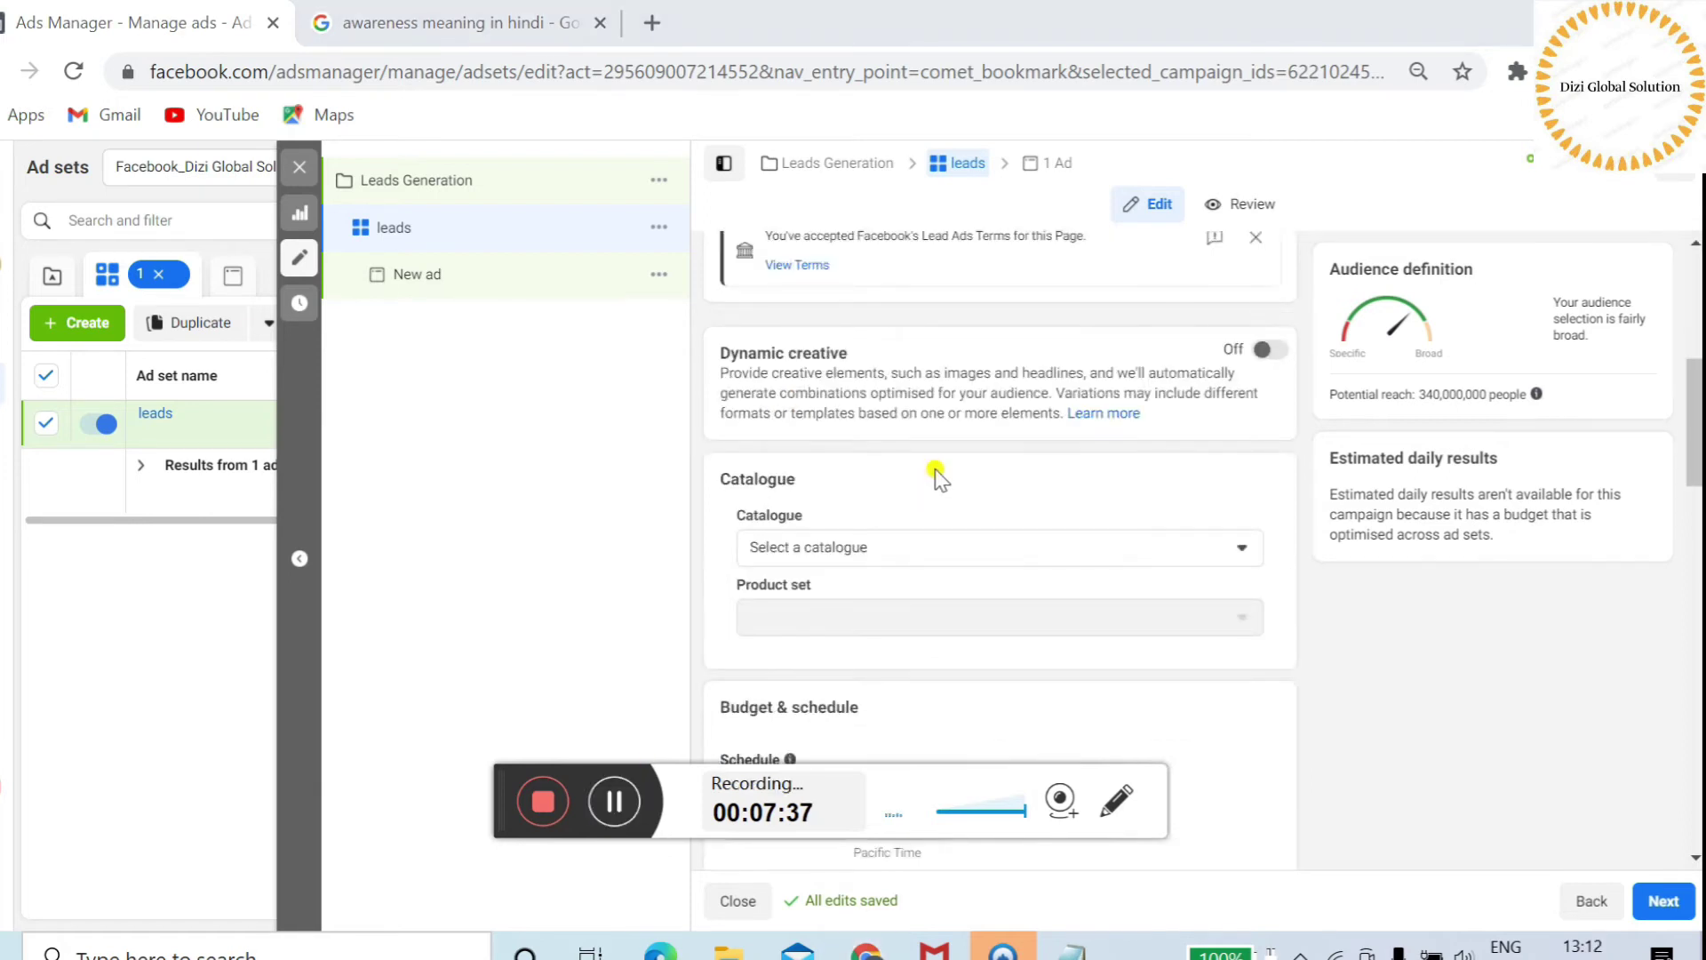
{"action": "left_click", "coordinate": [984, 549]}
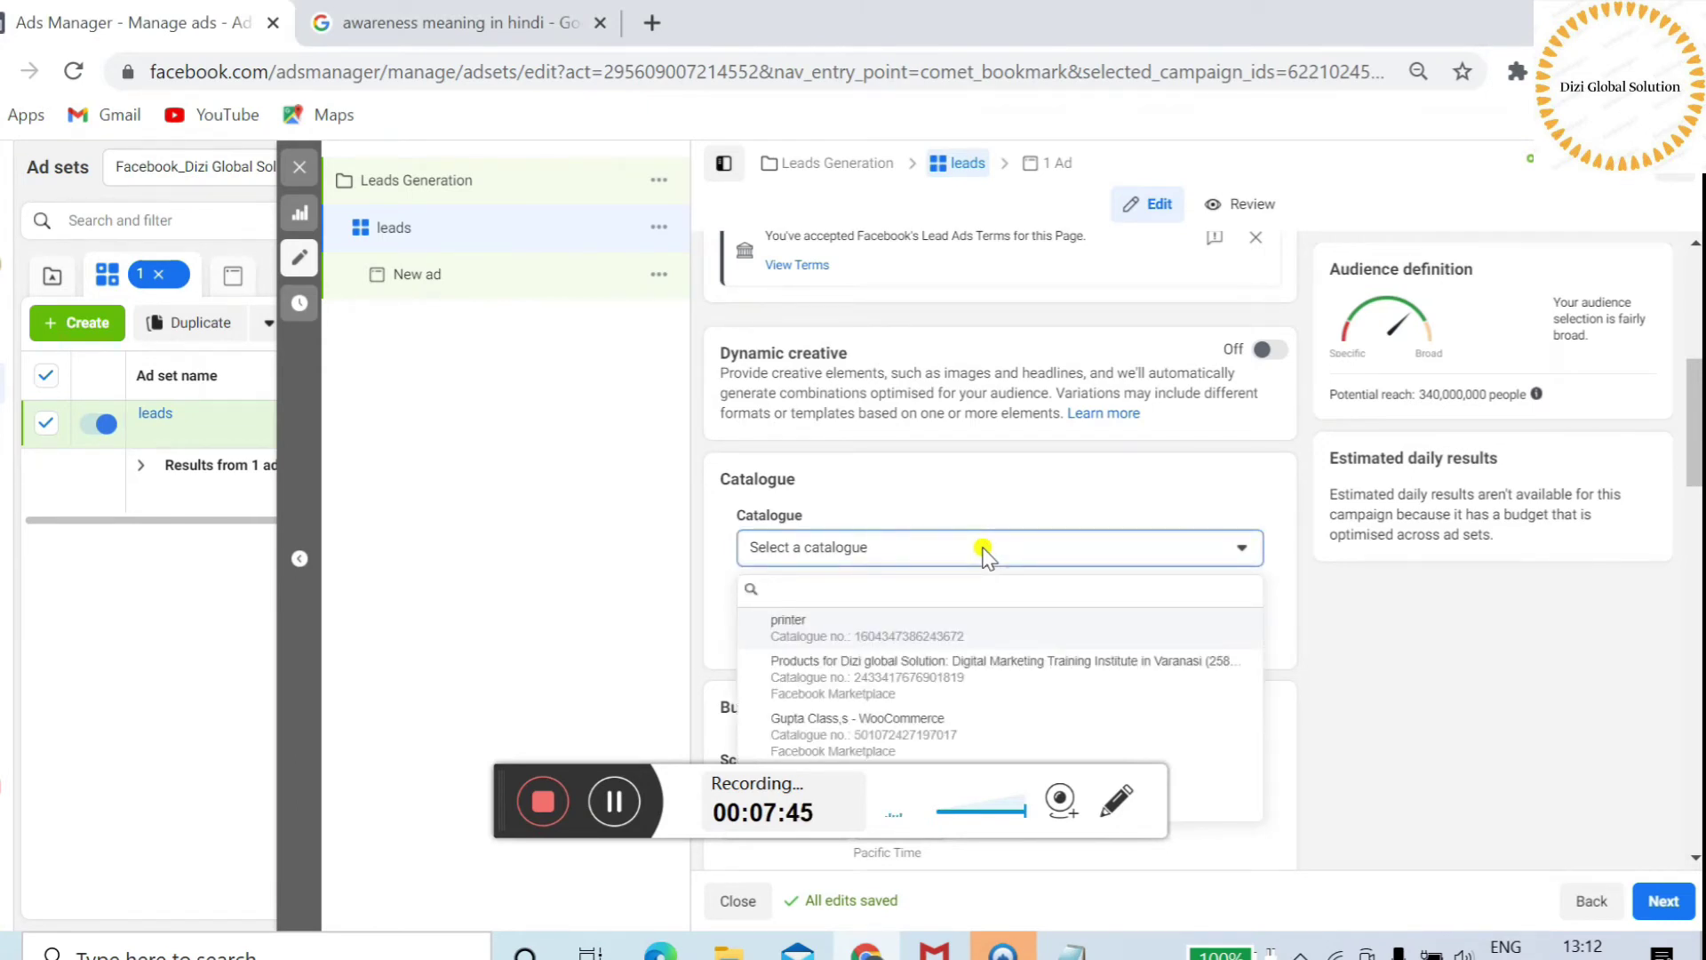
{"action": "left_click", "coordinate": [984, 550]}
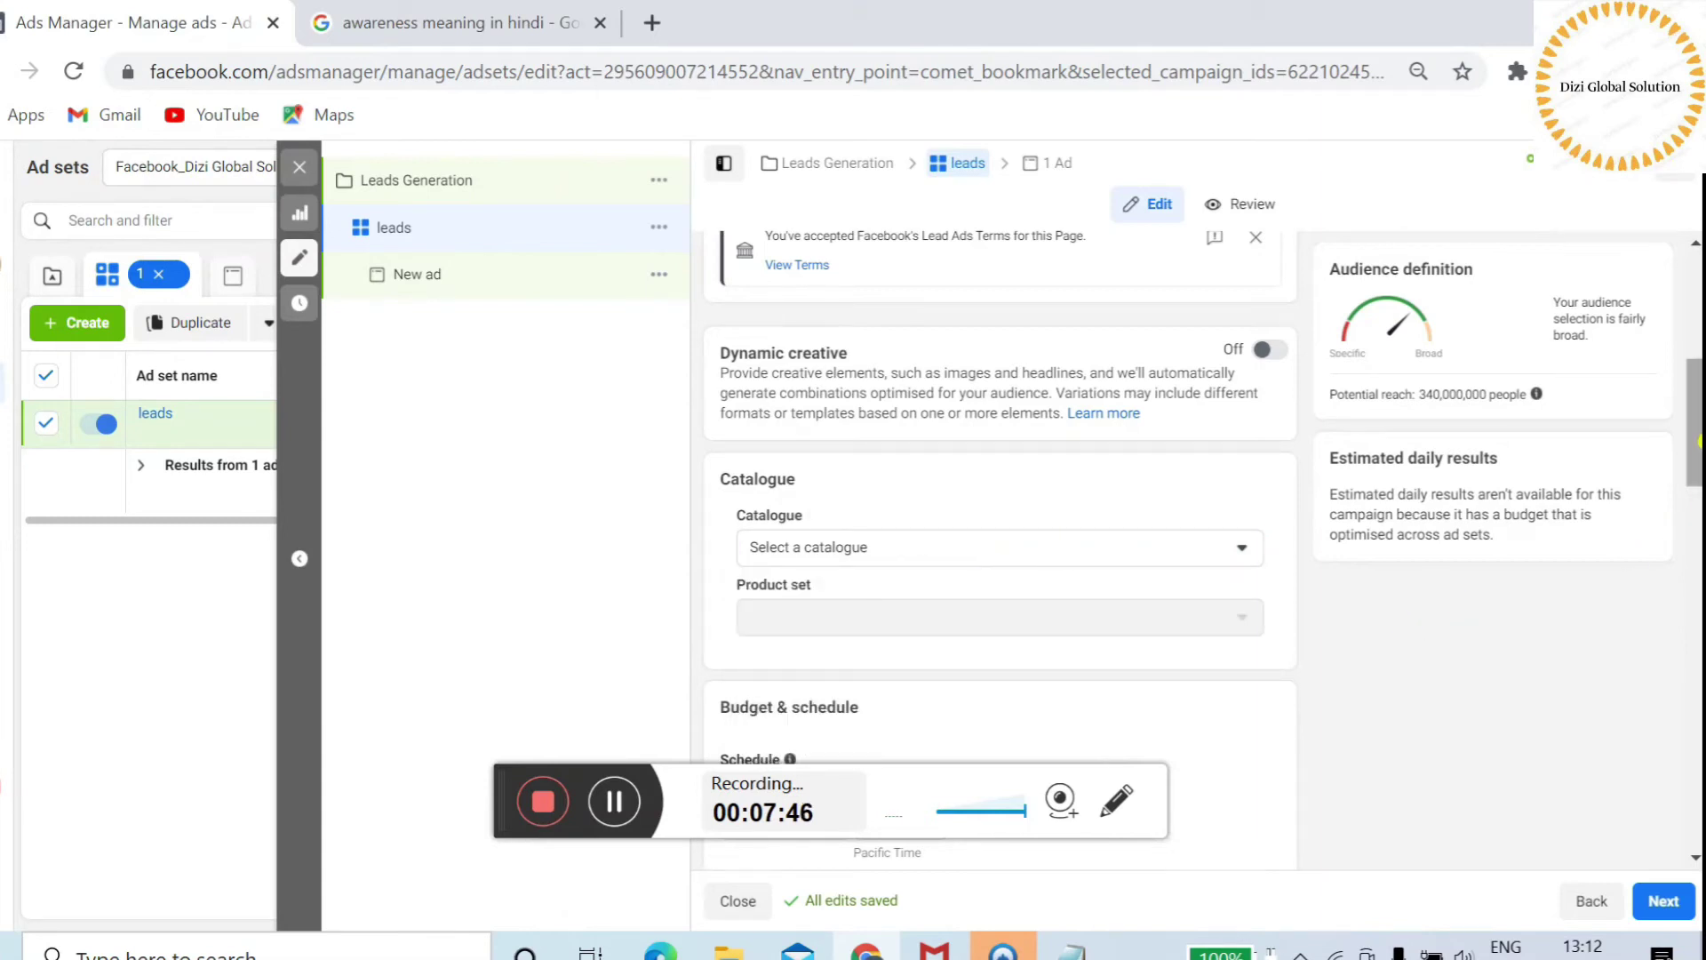
- Set the audience location to the city of Varanasi, Uttar Pradesh, India
{"action": "scroll", "coordinate": [1697, 442], "scroll_direction": "down", "scroll_amount": 4}
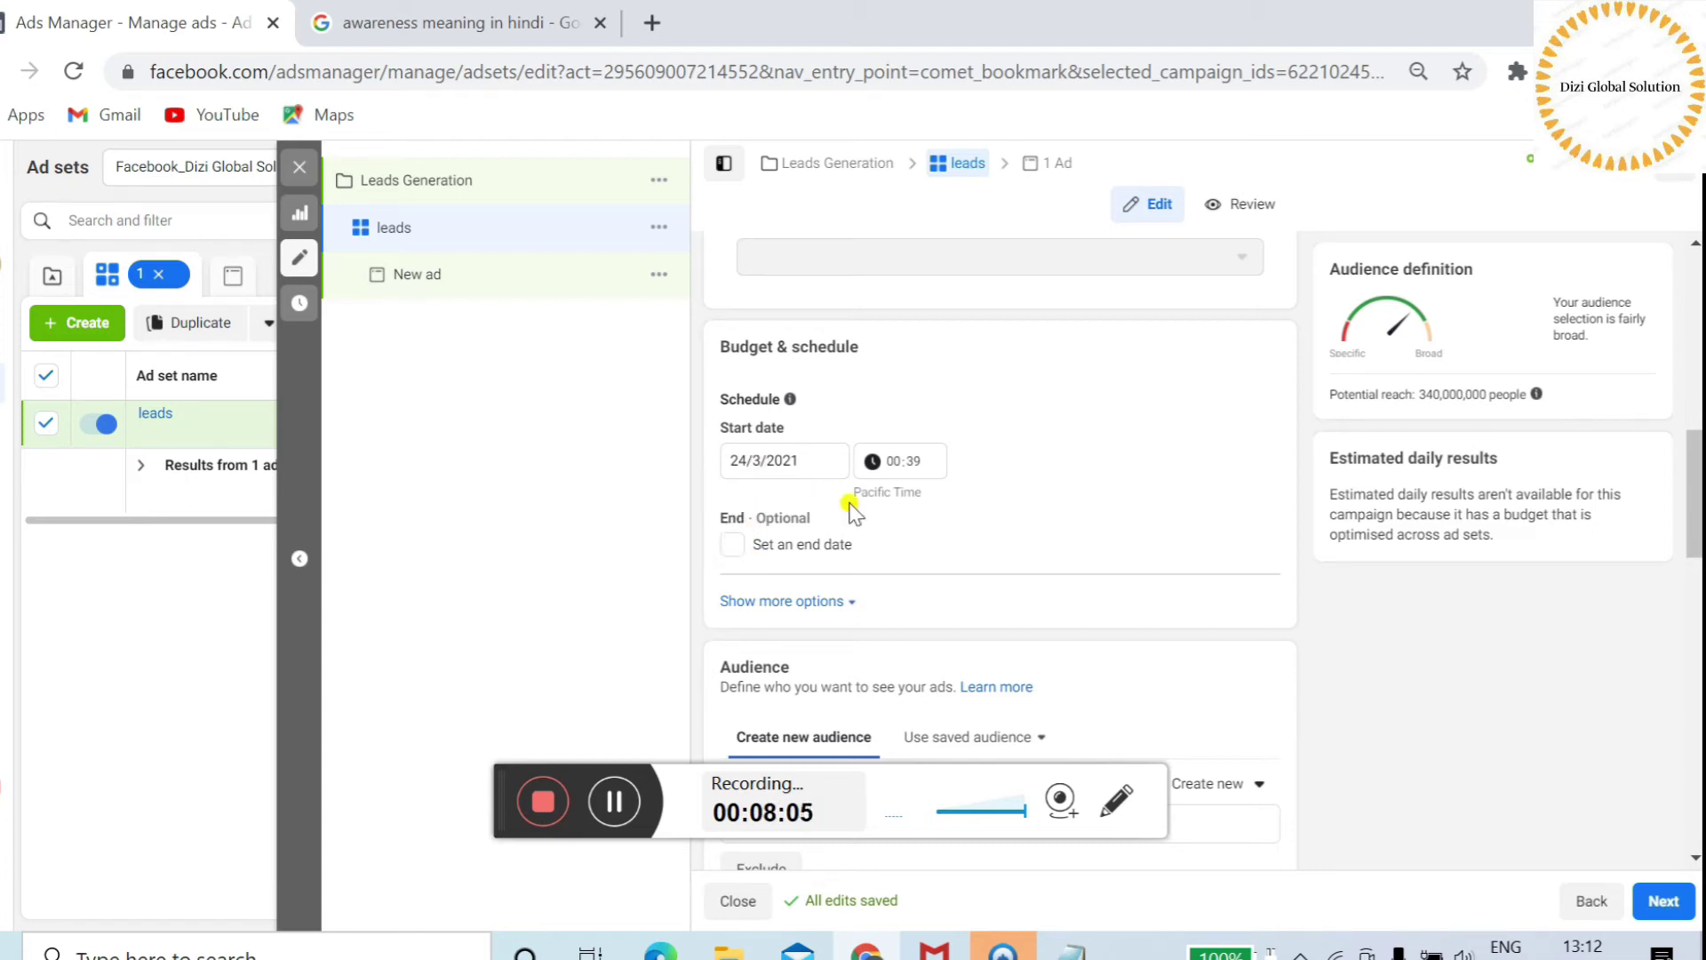
{"action": "left_click_drag", "start_coordinate": [1698, 495], "coordinate": [1699, 582]}
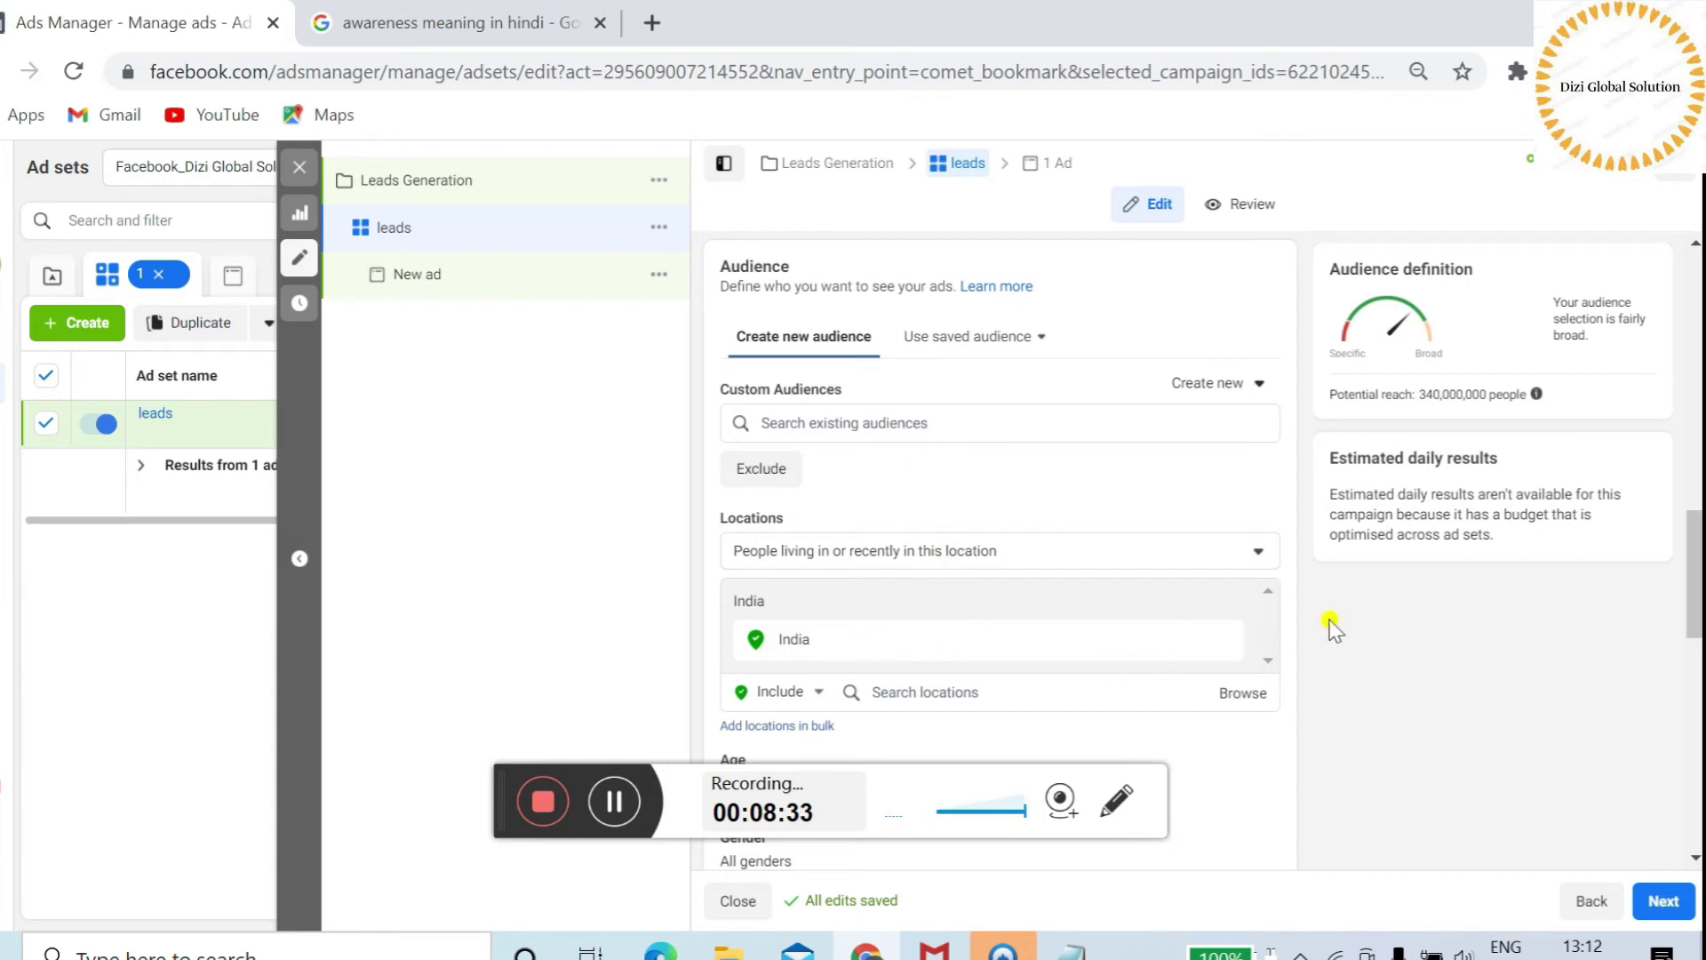
{"action": "scroll", "coordinate": [1467, 551], "scroll_direction": "down", "scroll_amount": 2}
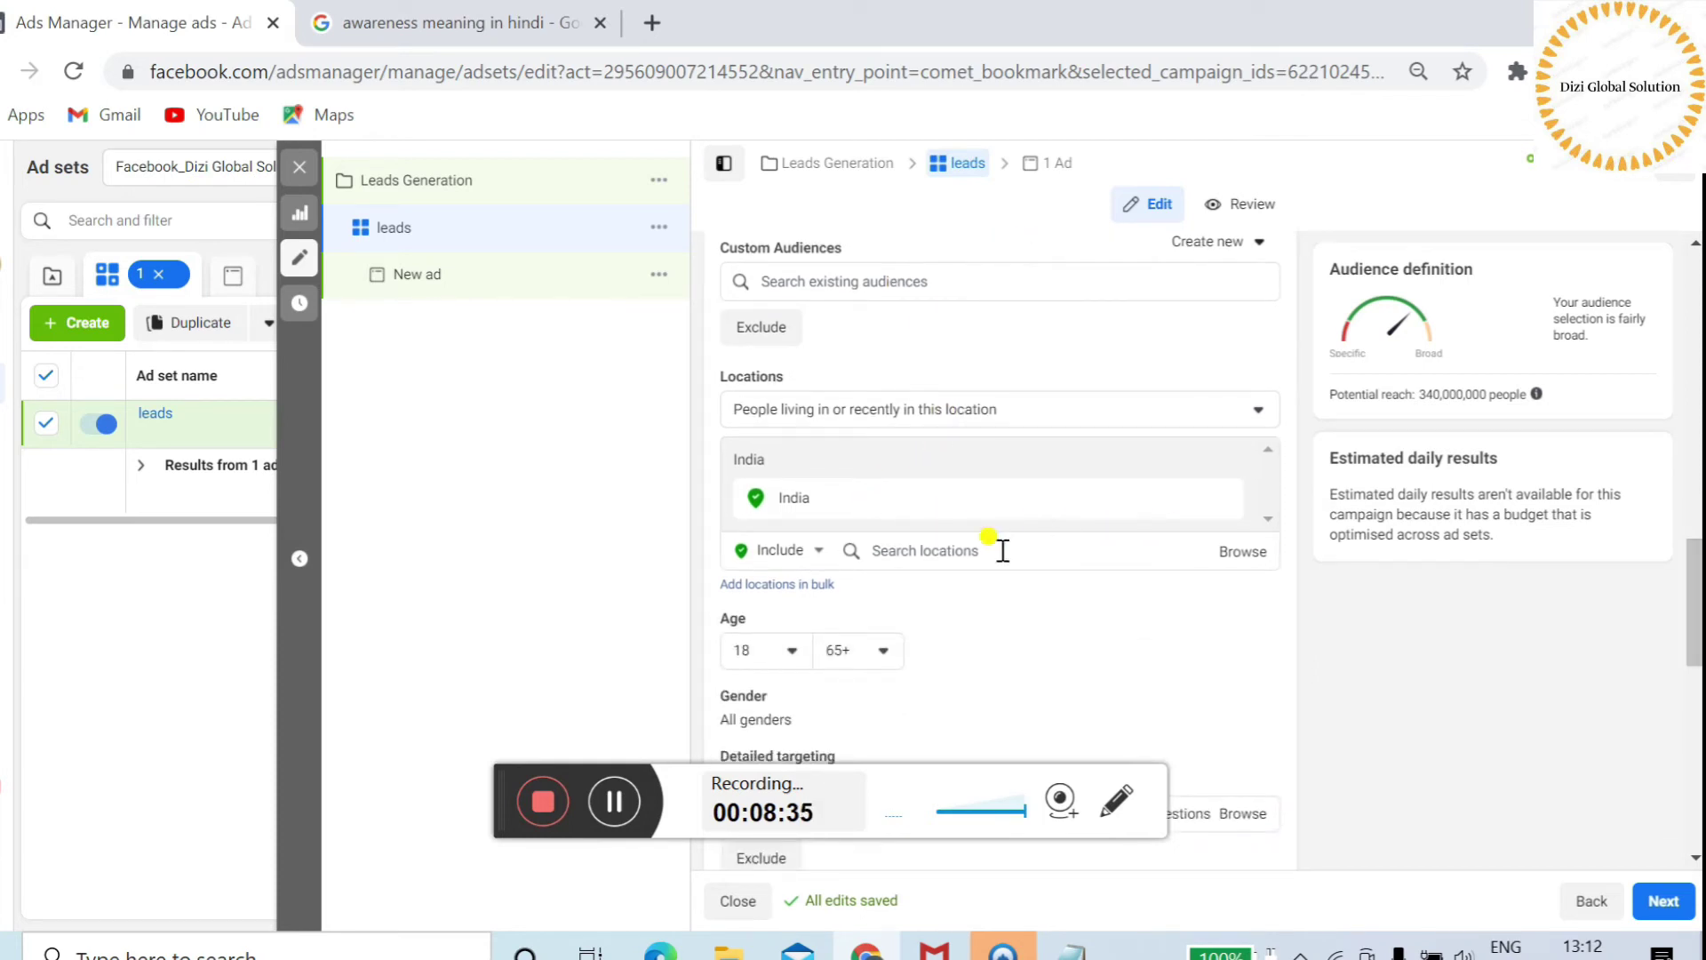
{"action": "left_click", "coordinate": [1002, 551]}
{"action": "type", "text": "Va"}
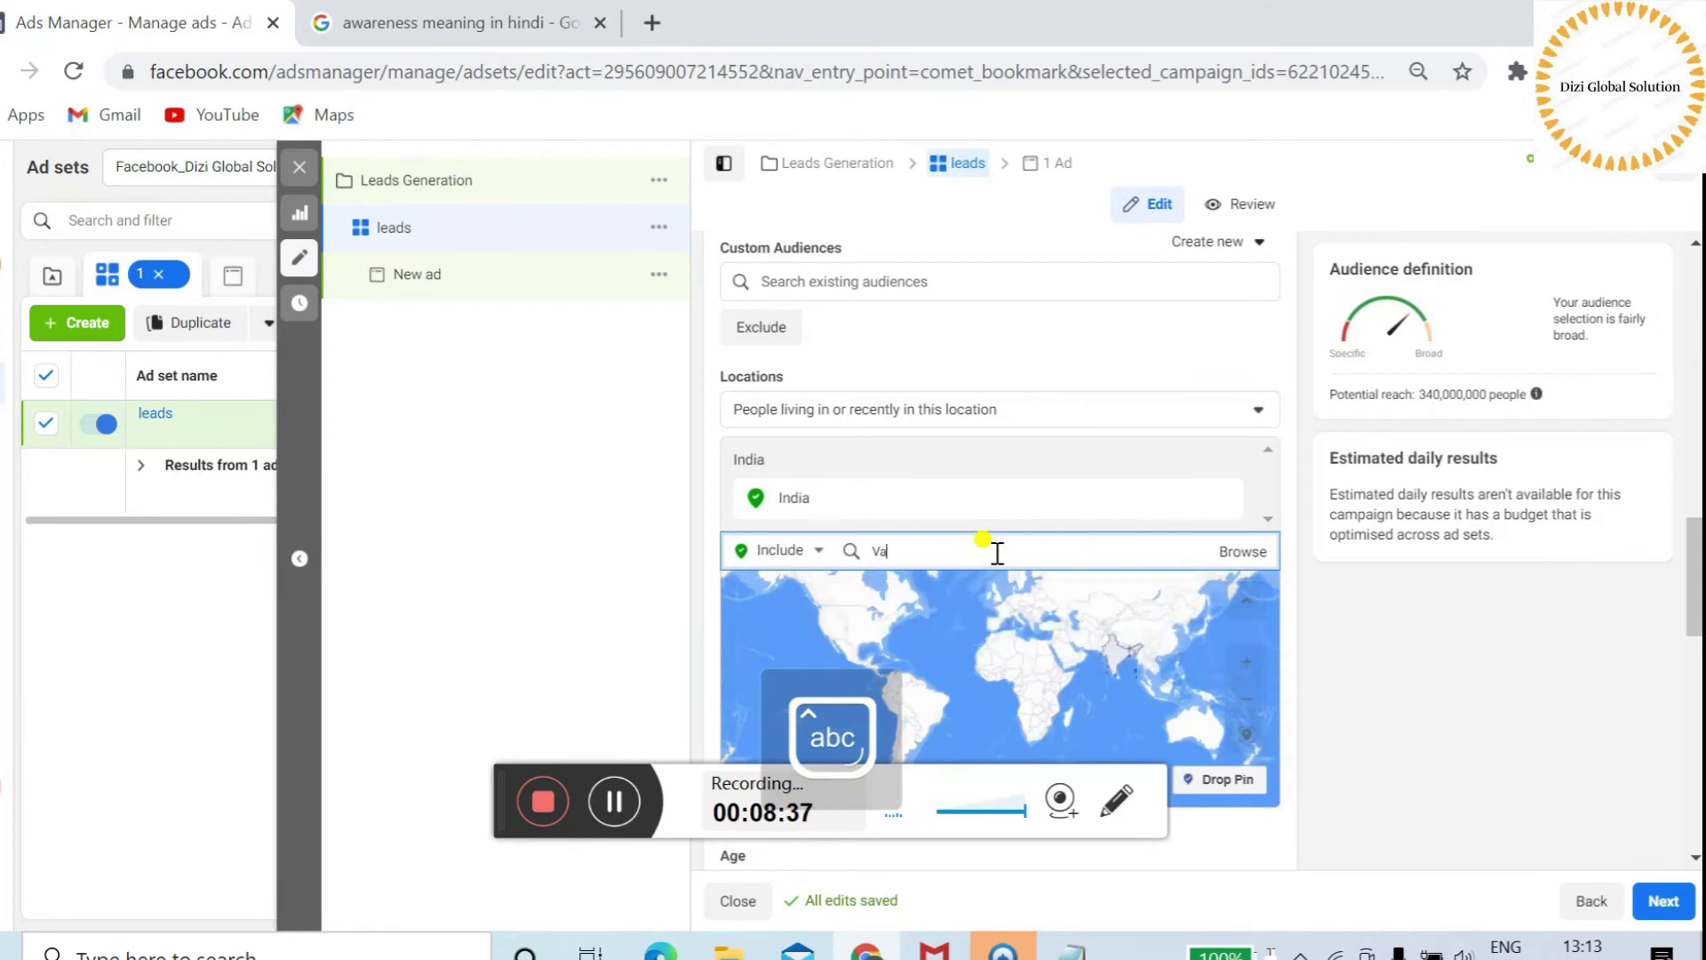
{"action": "type", "text": "ranasi"}
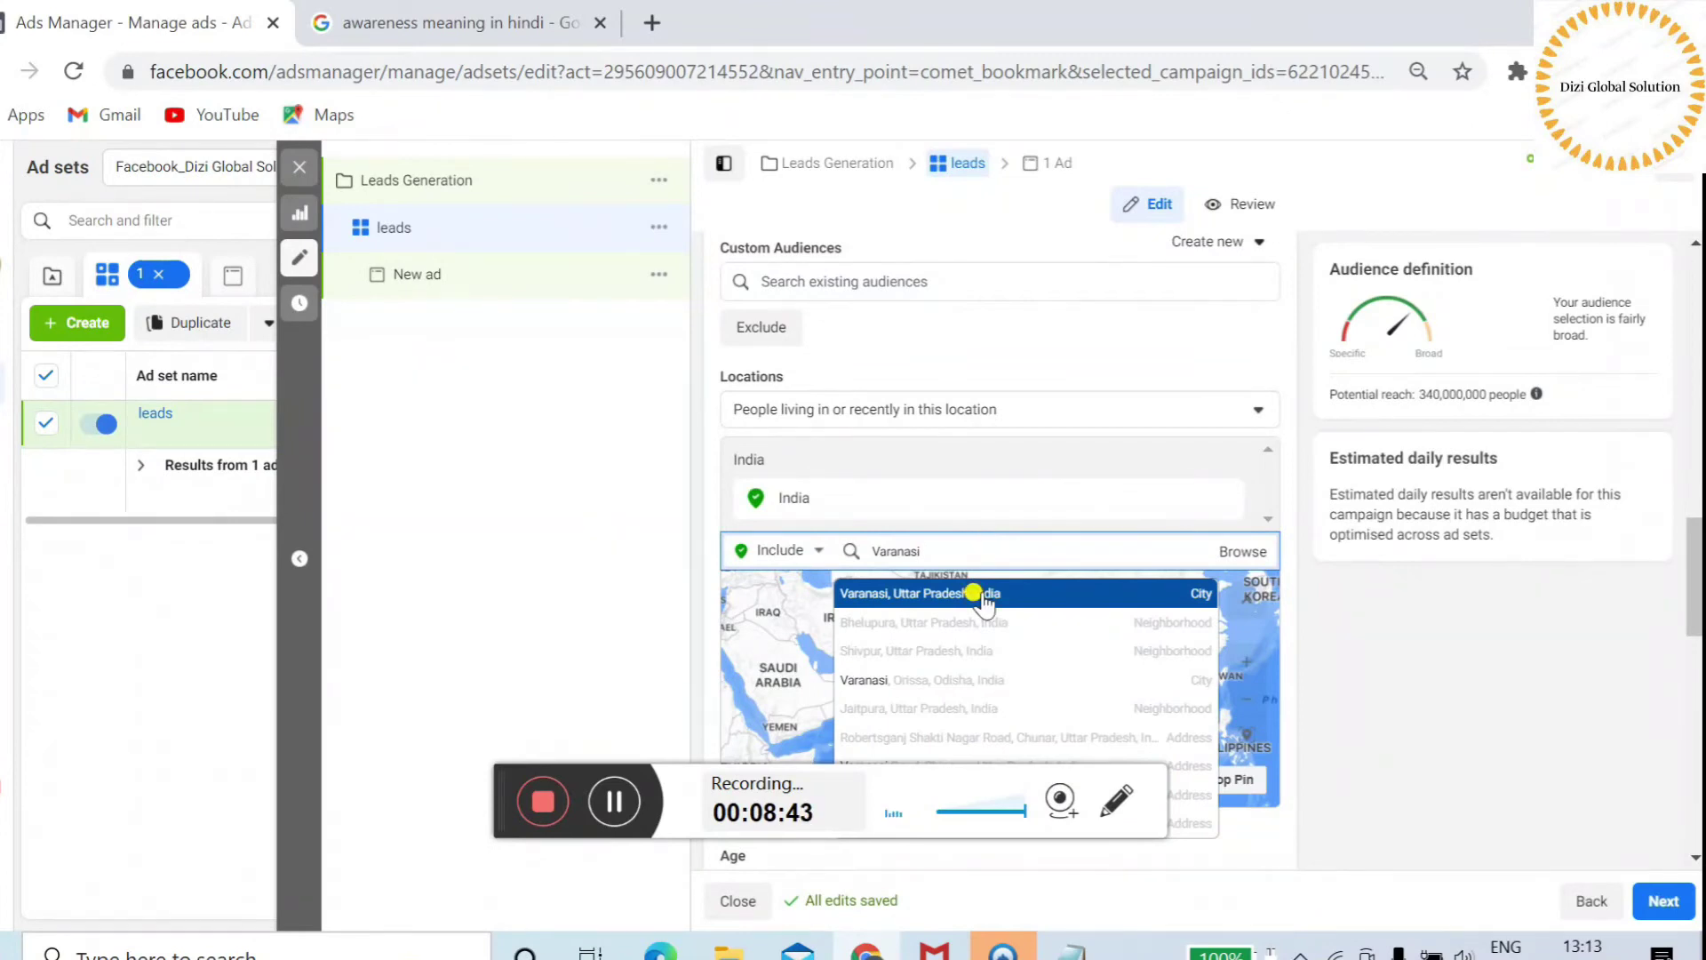
{"action": "left_click", "coordinate": [982, 598]}
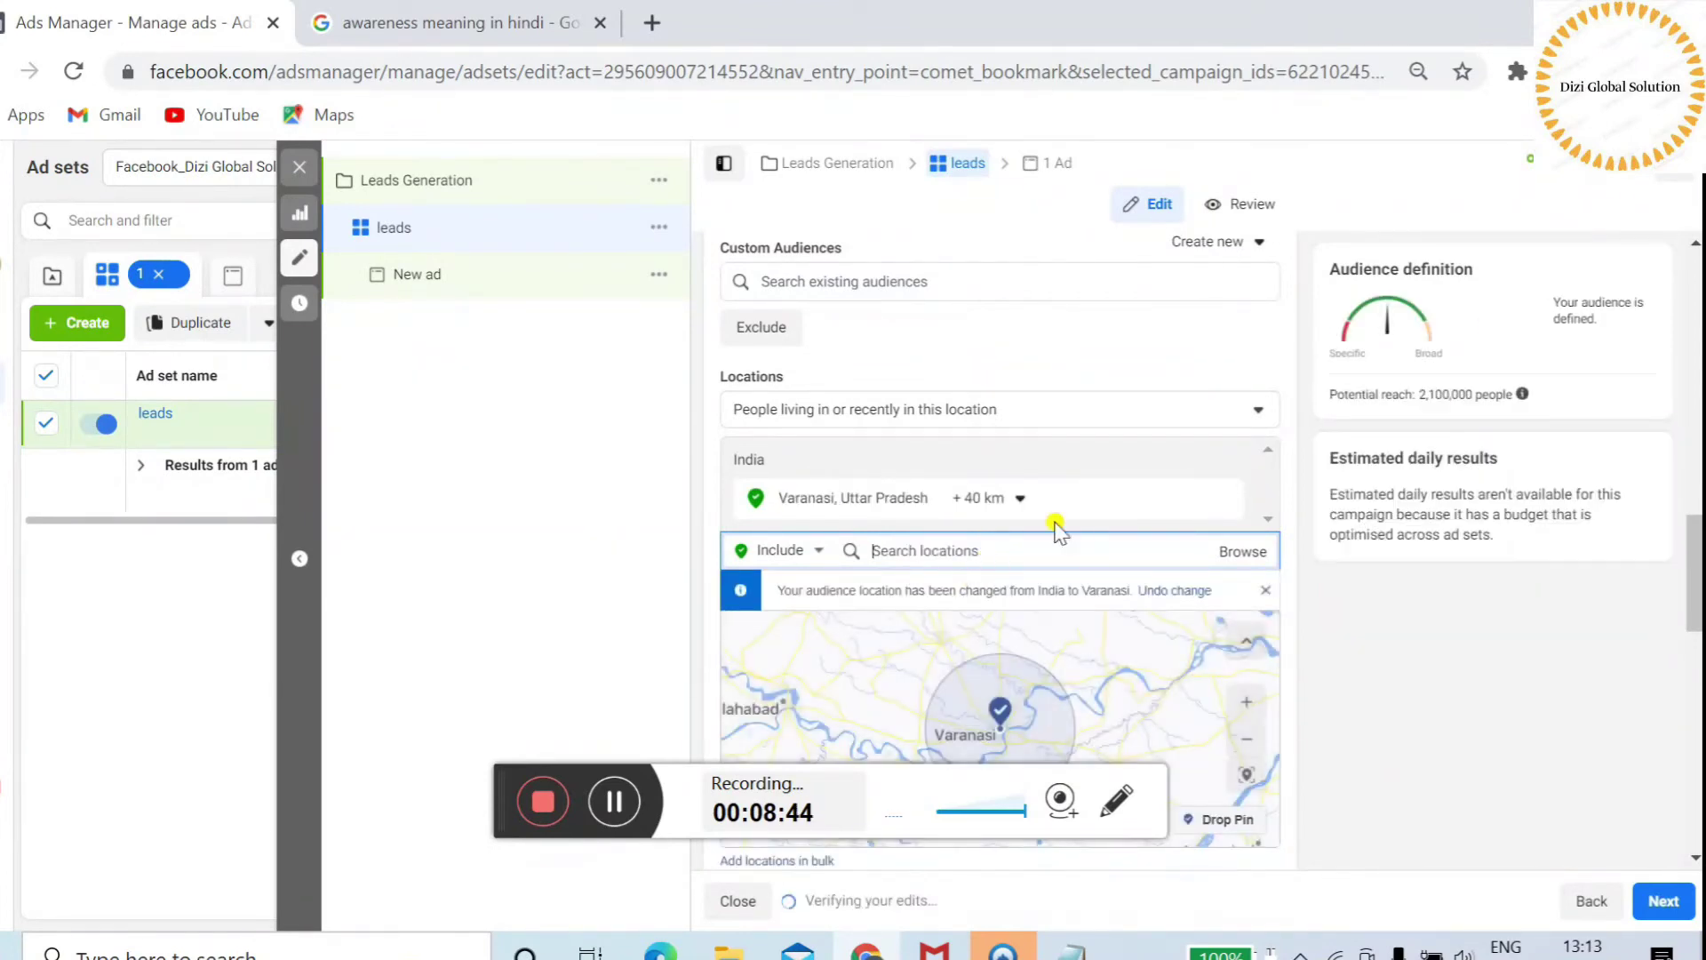
- Set the targeting radius around Varanasi to 50 km
{"action": "left_click", "coordinate": [998, 499]}
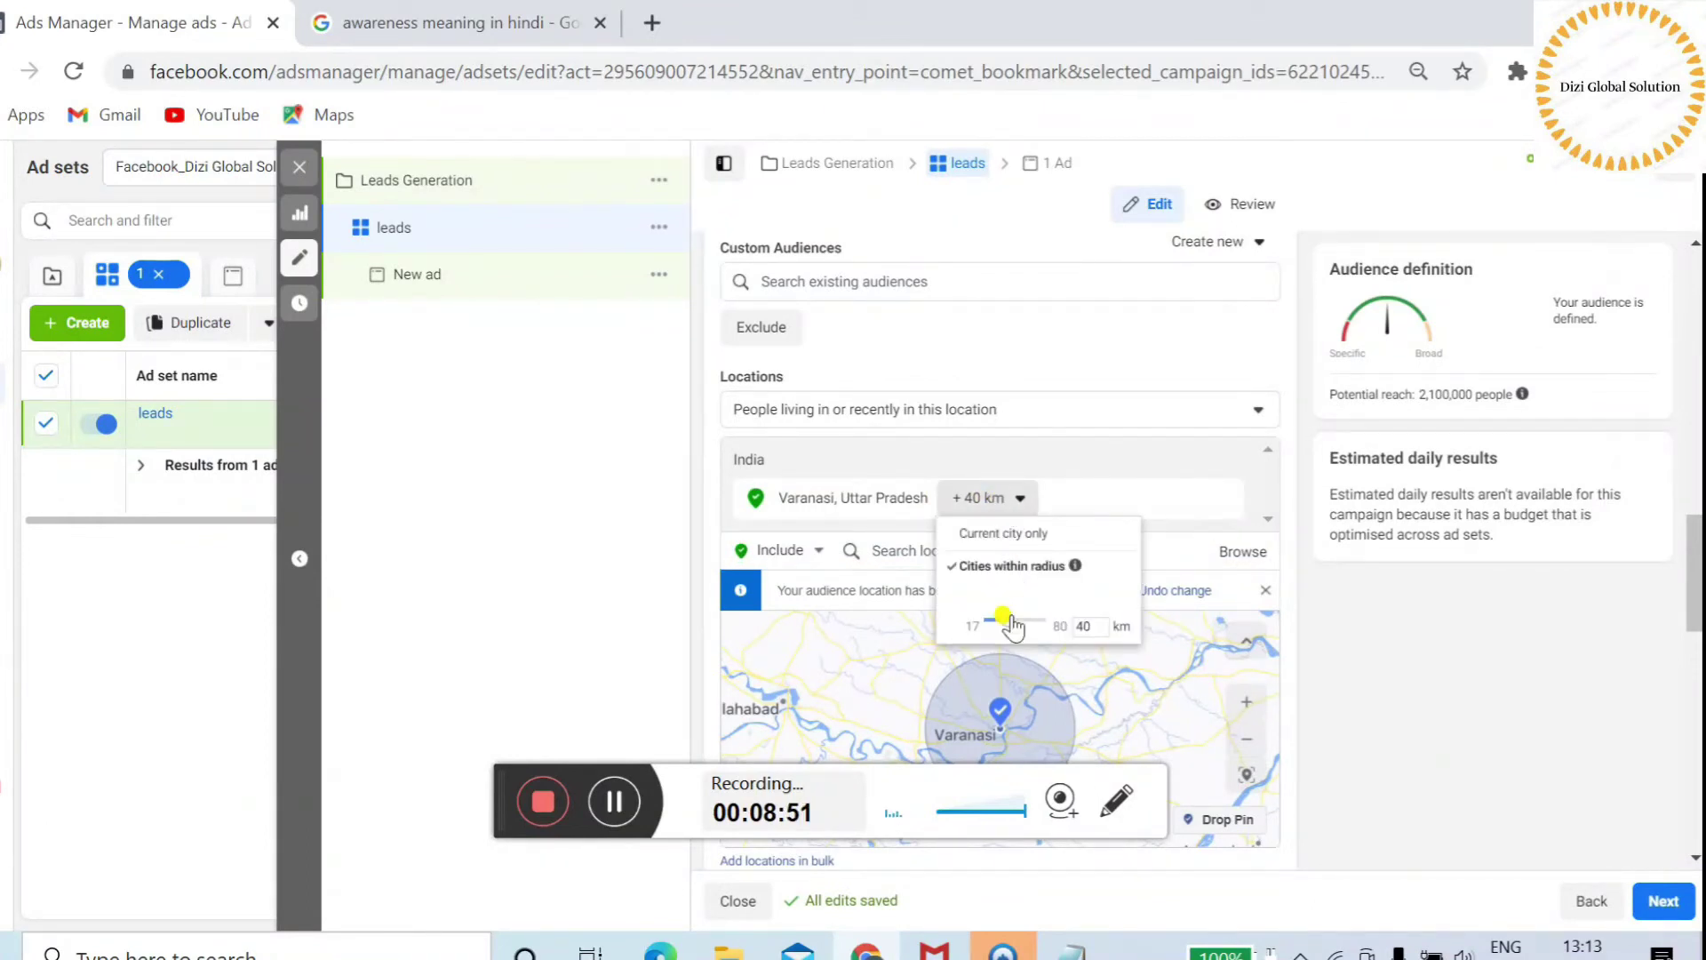
{"action": "left_click_drag", "start_coordinate": [1006, 621], "coordinate": [1044, 632]}
{"action": "left_click_drag", "start_coordinate": [1068, 641], "coordinate": [1025, 640]}
{"action": "left_click", "coordinate": [1018, 623]}
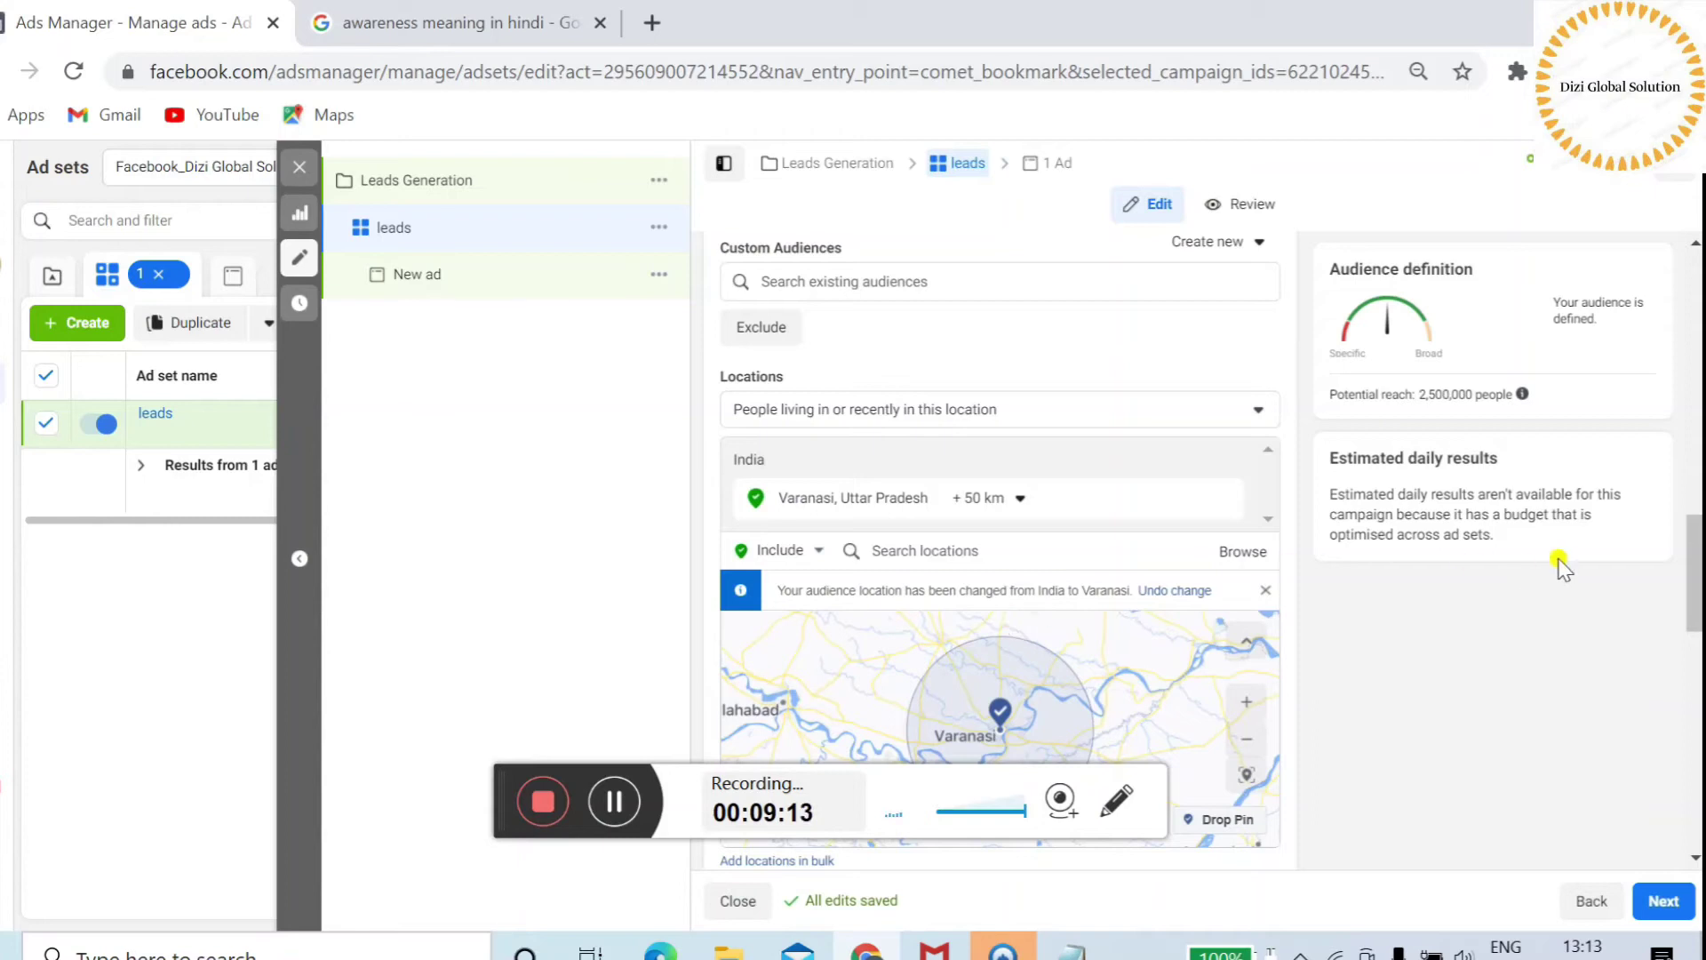
- Restrict the location targeting to people living in this location
{"action": "mouse_move", "coordinate": [1696, 573]}
{"action": "left_mouse_down"}
{"action": "mouse_move", "coordinate": [1697, 654]}
{"action": "mouse_move", "coordinate": [1697, 563]}
{"action": "left_mouse_up"}
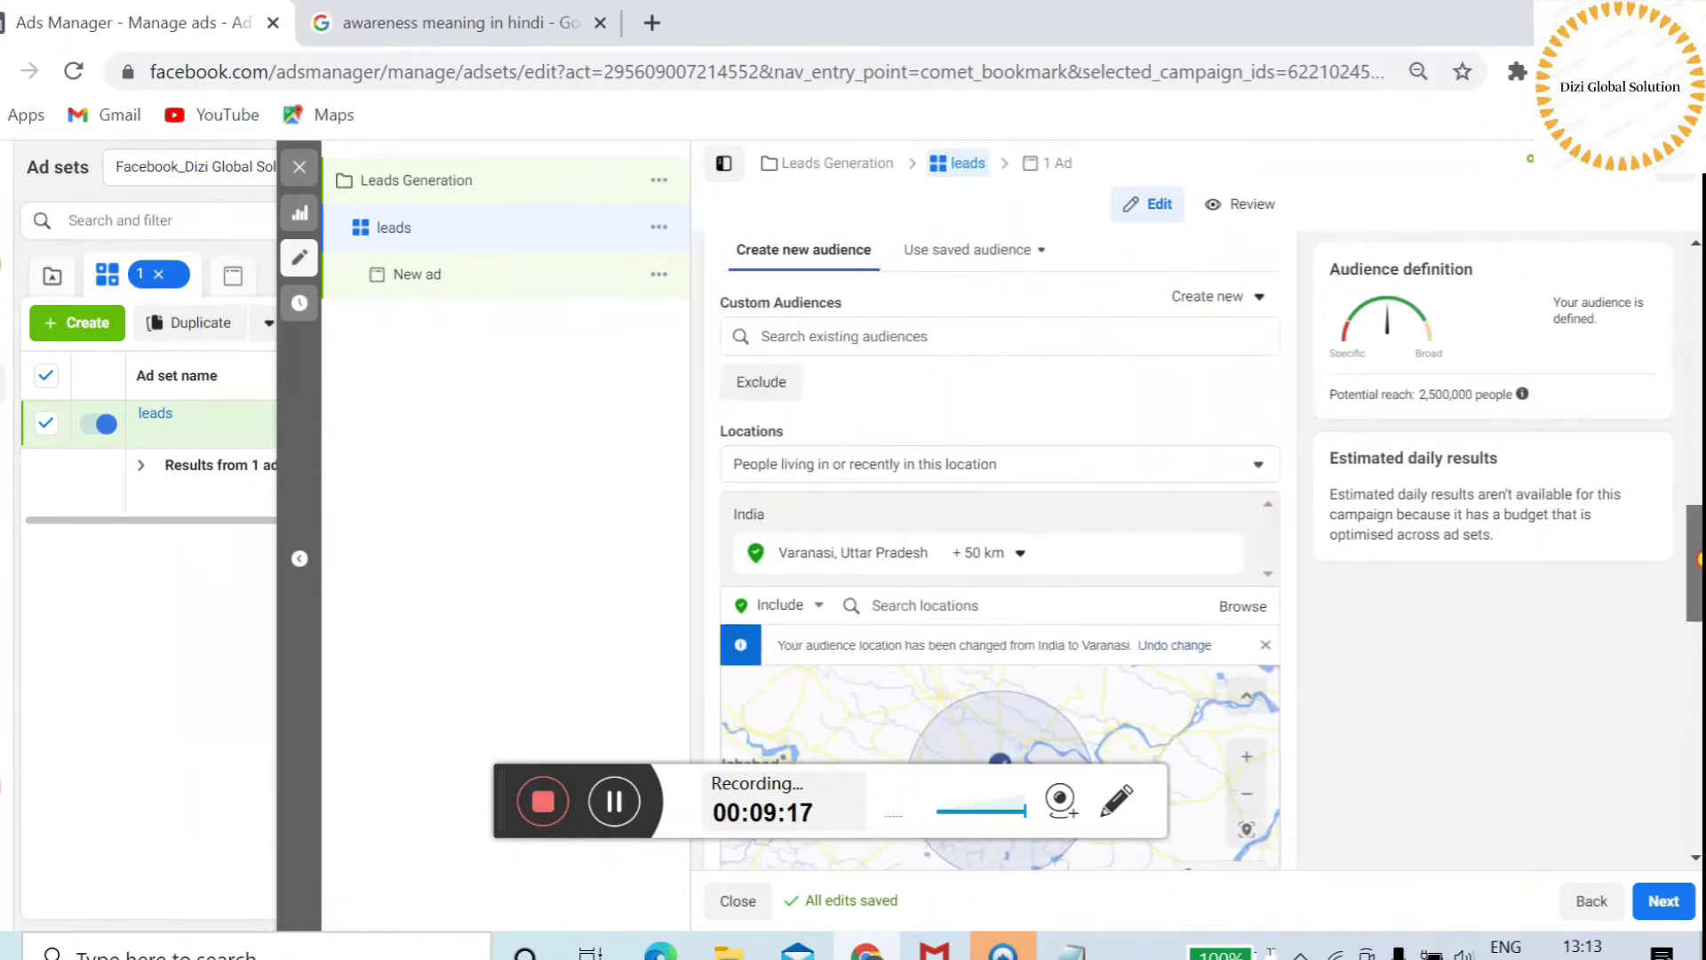
{"action": "left_click", "coordinate": [1173, 468]}
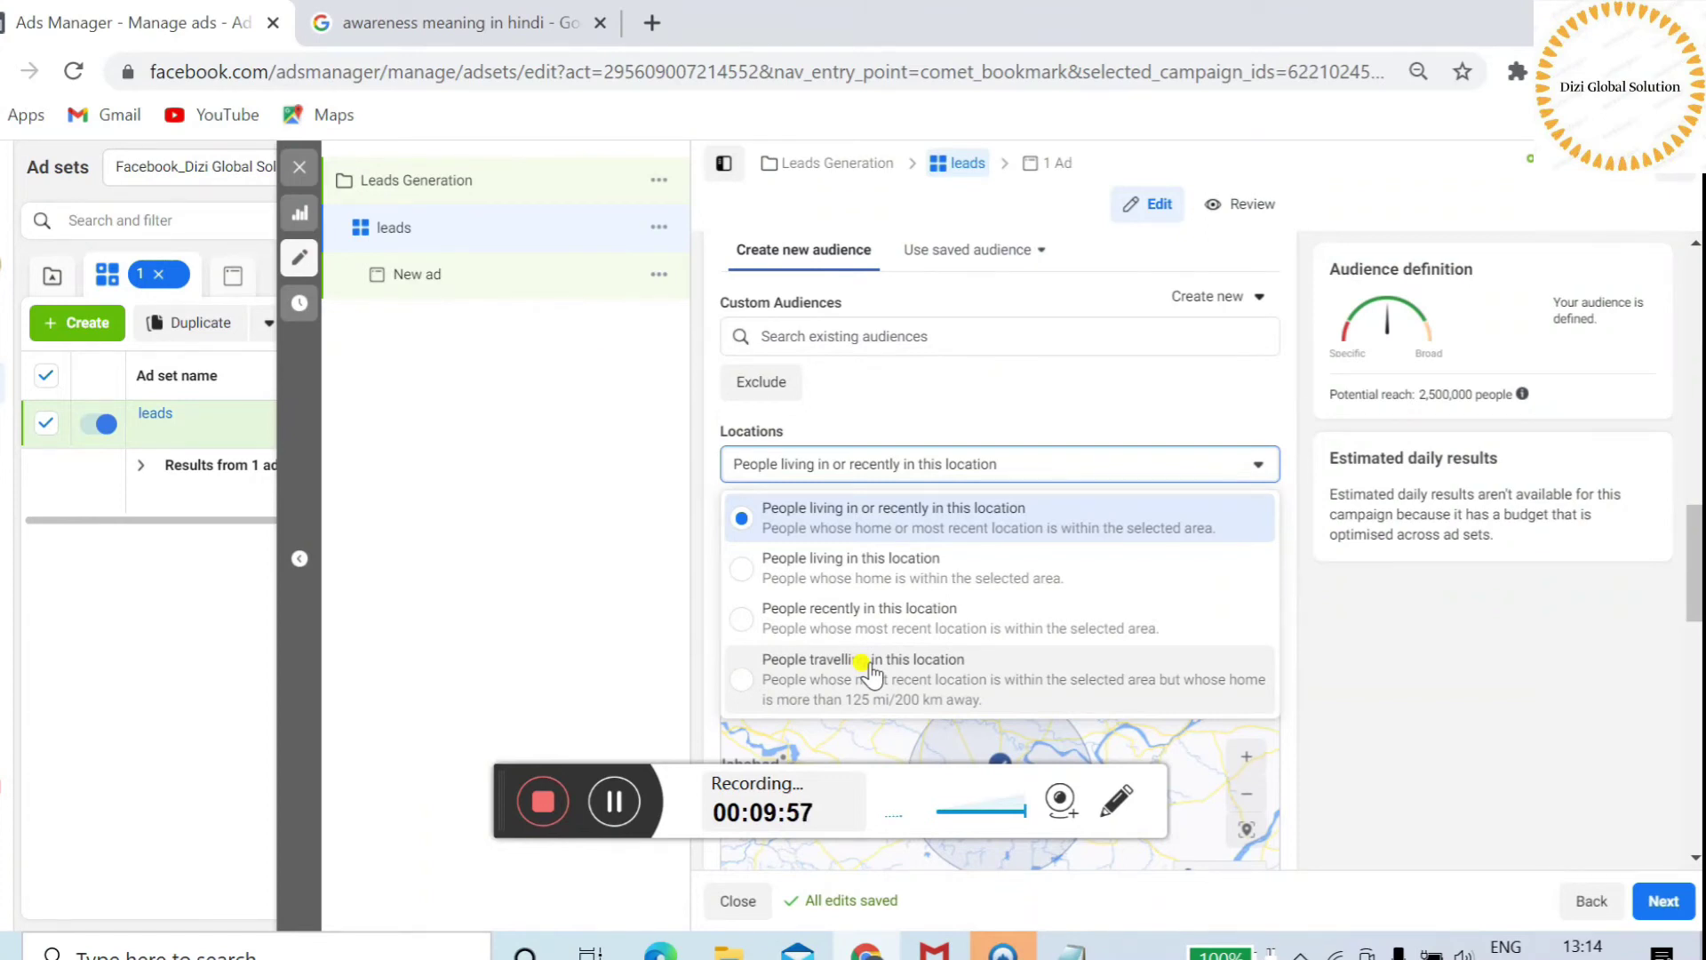
{"action": "left_click", "coordinate": [897, 576]}
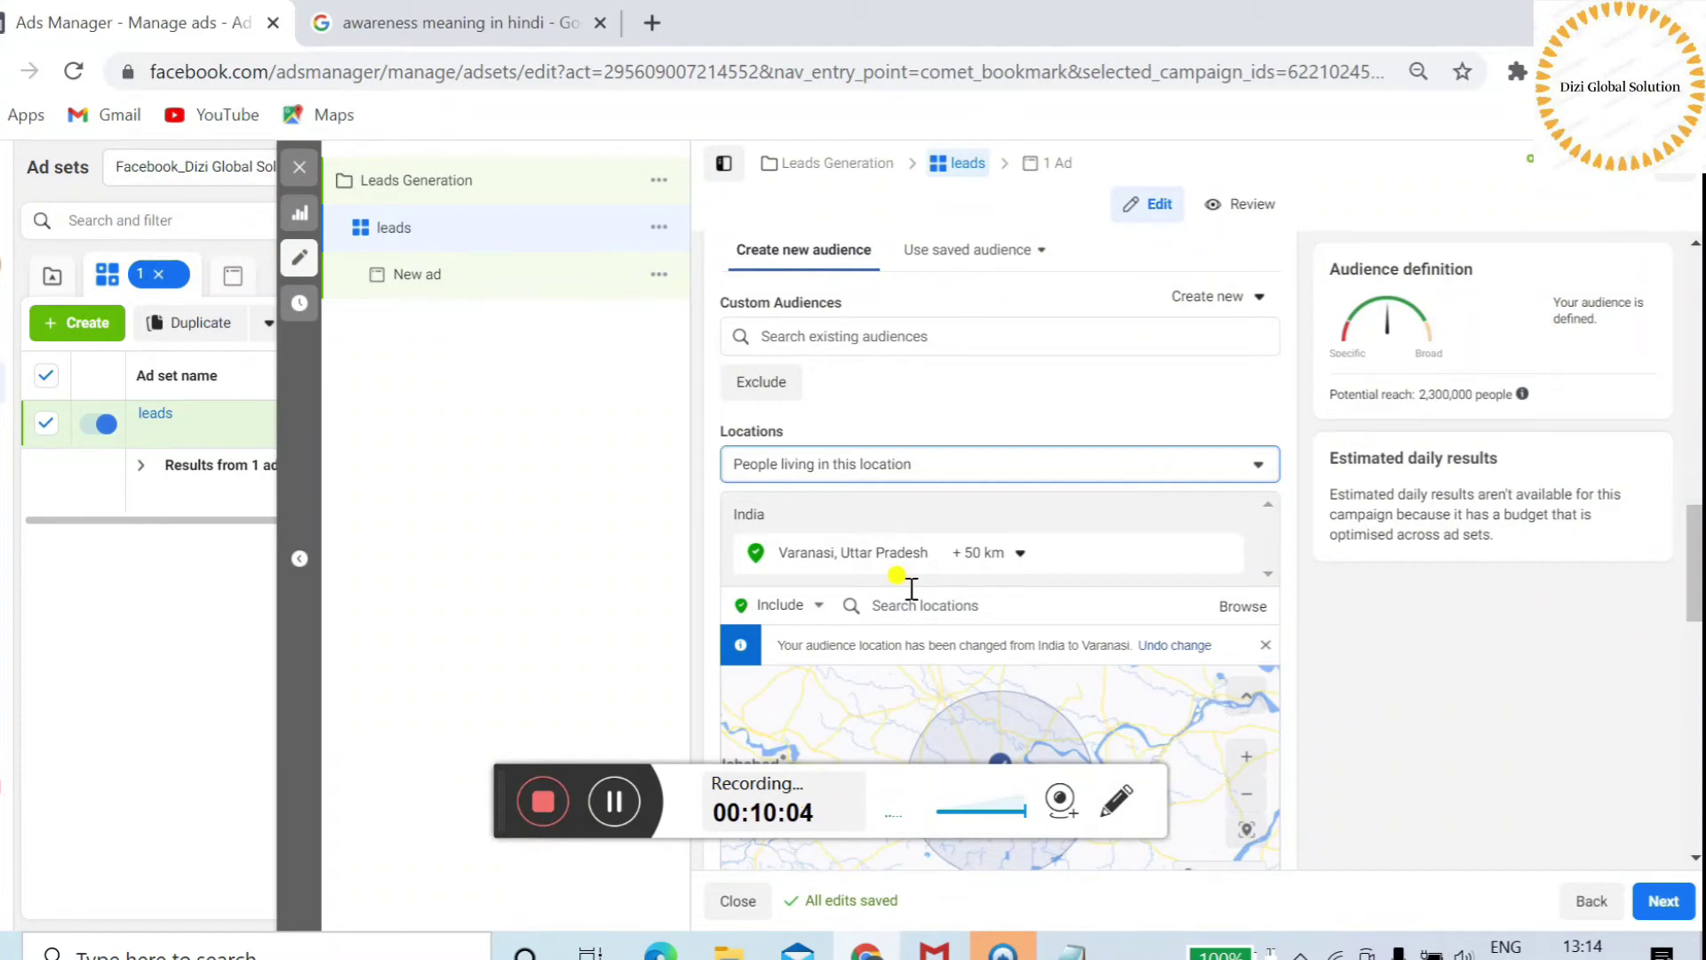
- Set the maximum age of the audience to 40
{"action": "left_click_drag", "start_coordinate": [1699, 537], "coordinate": [1699, 633]}
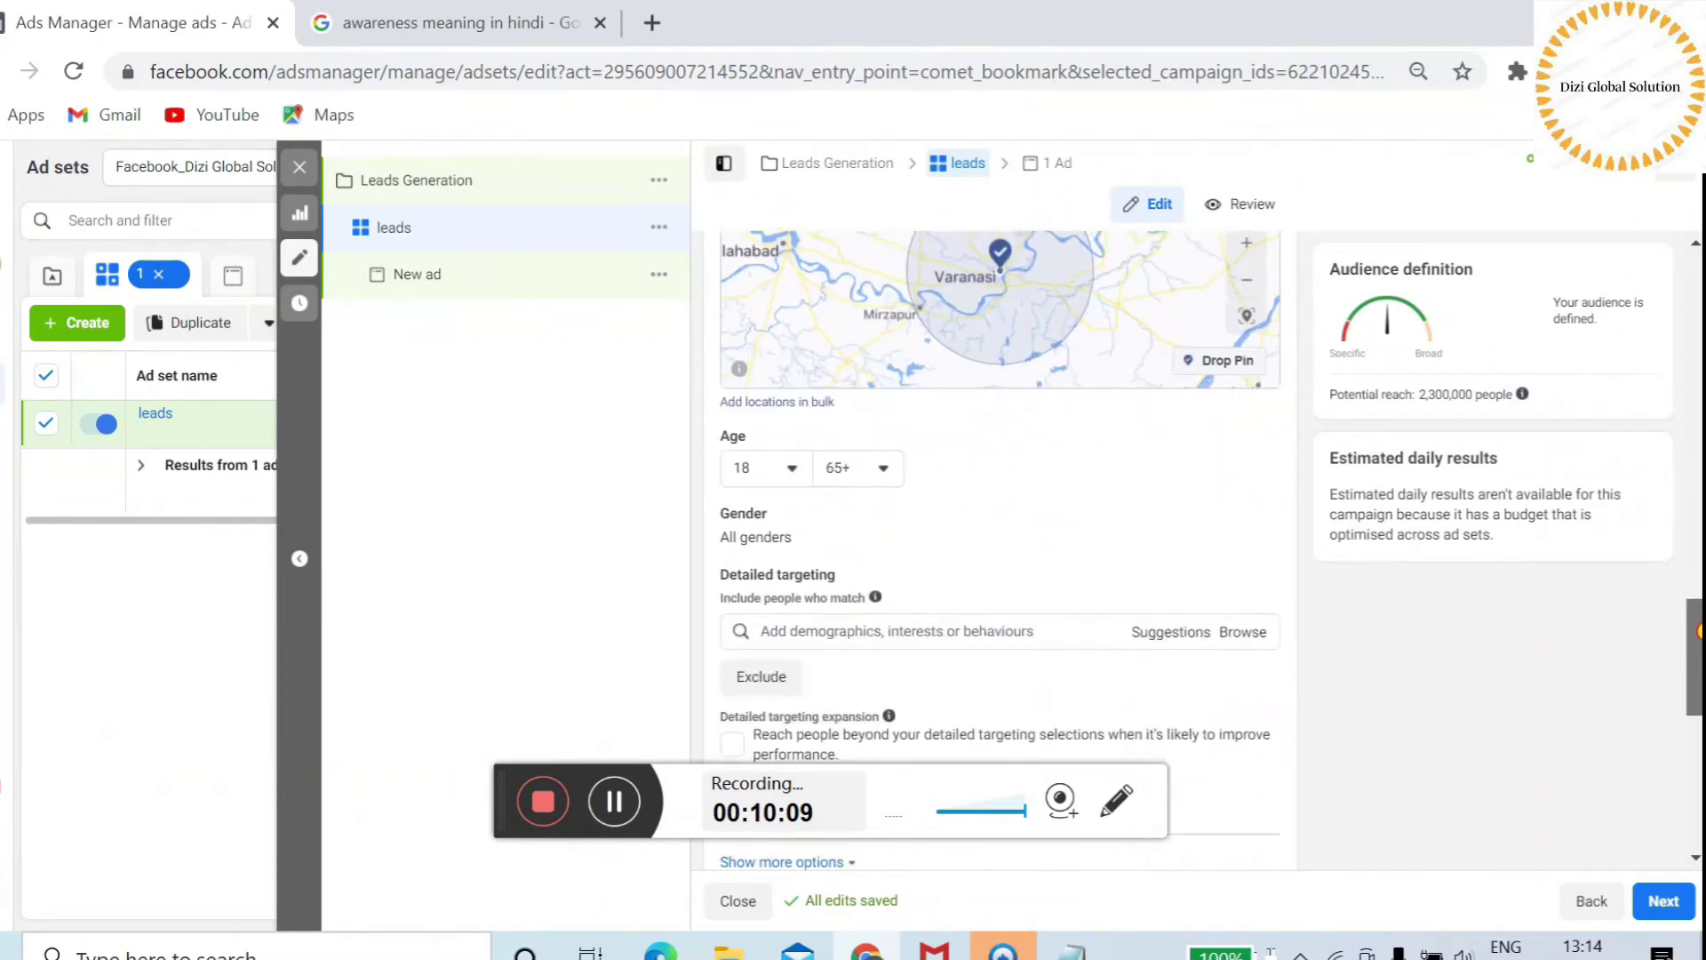
{"action": "left_click", "coordinate": [879, 480]}
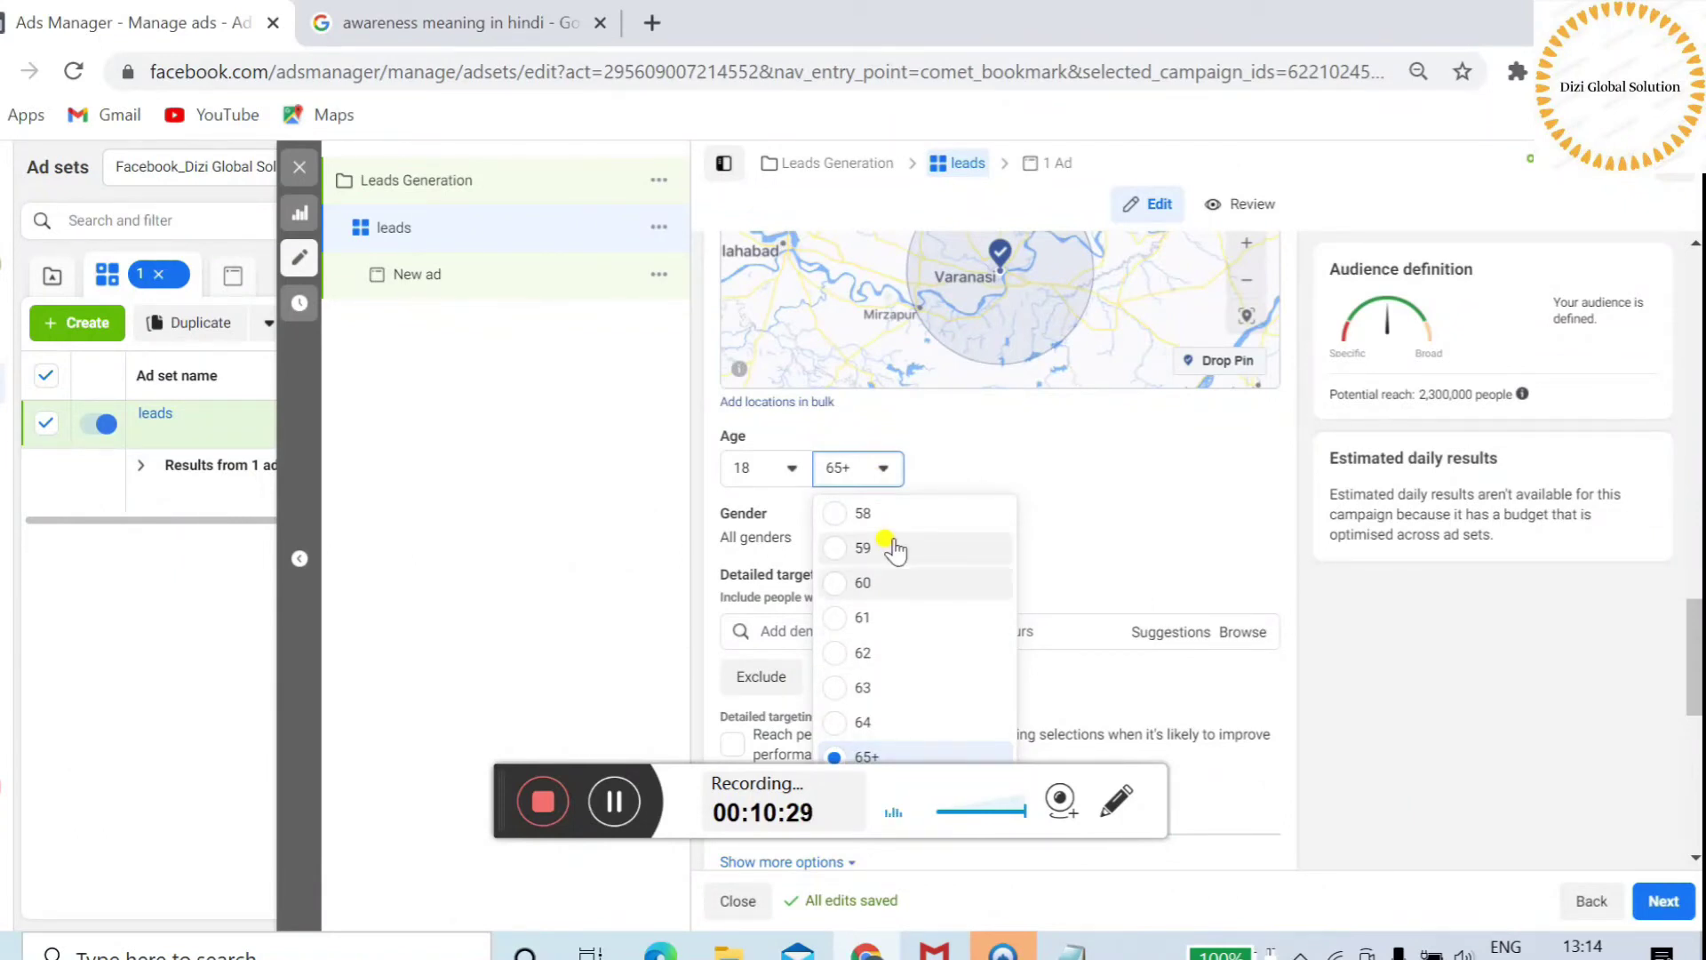
{"action": "scroll", "coordinate": [895, 549], "scroll_direction": "up", "scroll_amount": 7}
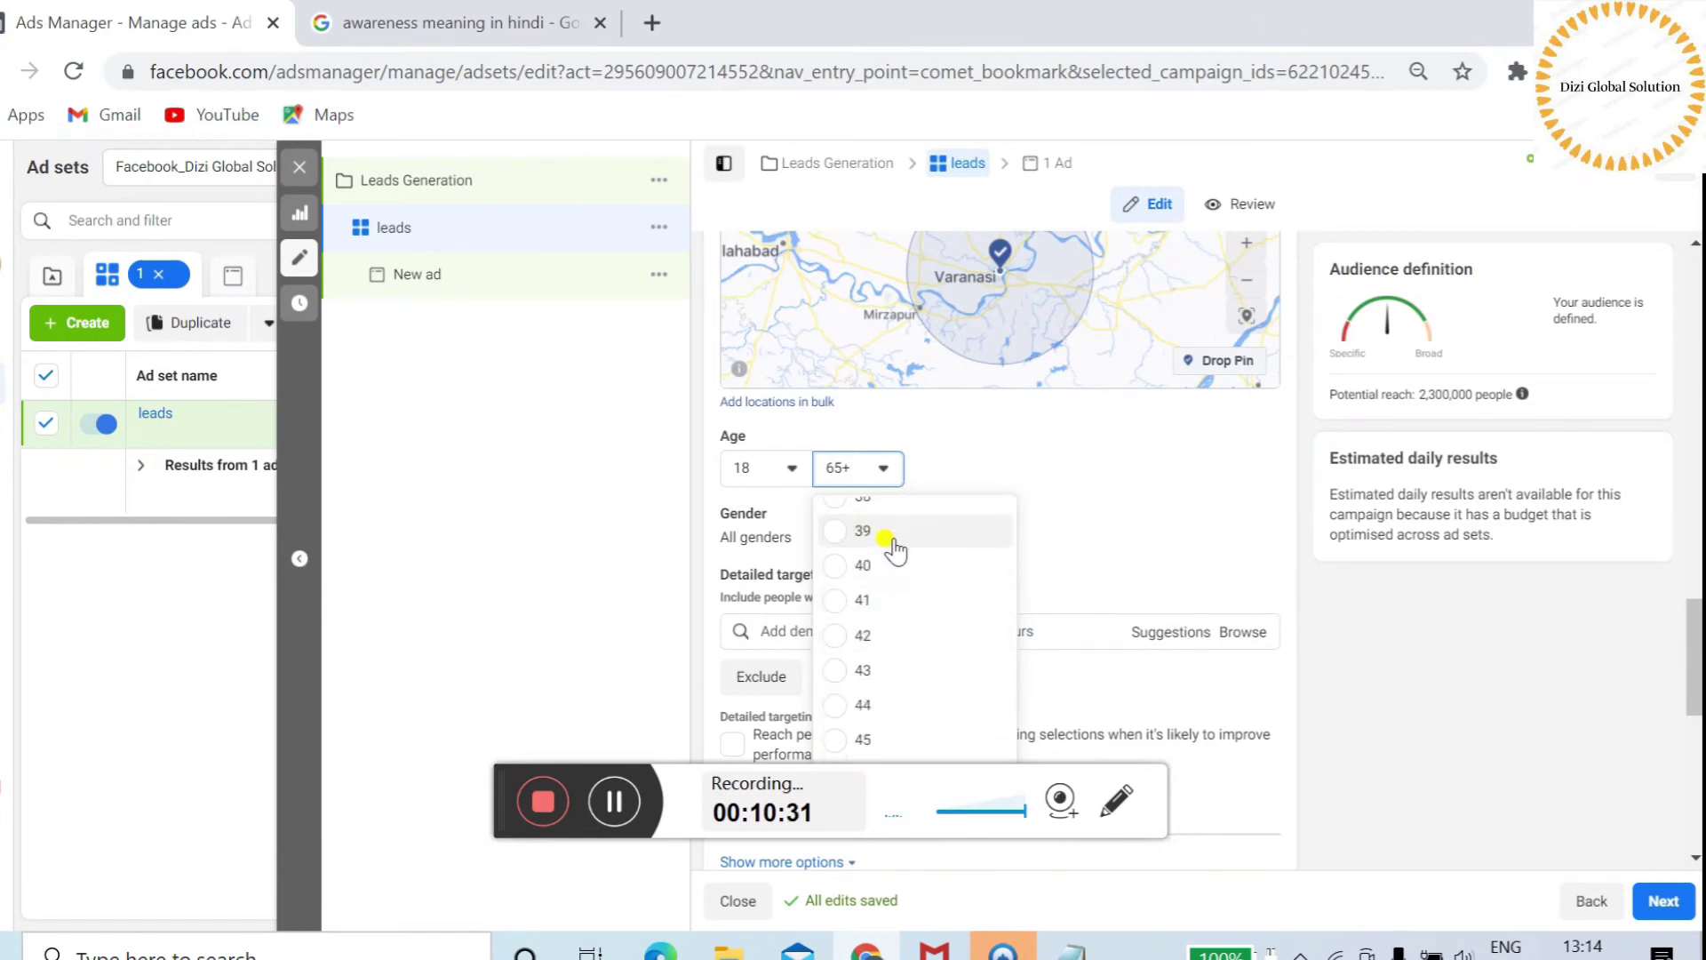
{"action": "left_click", "coordinate": [880, 566]}
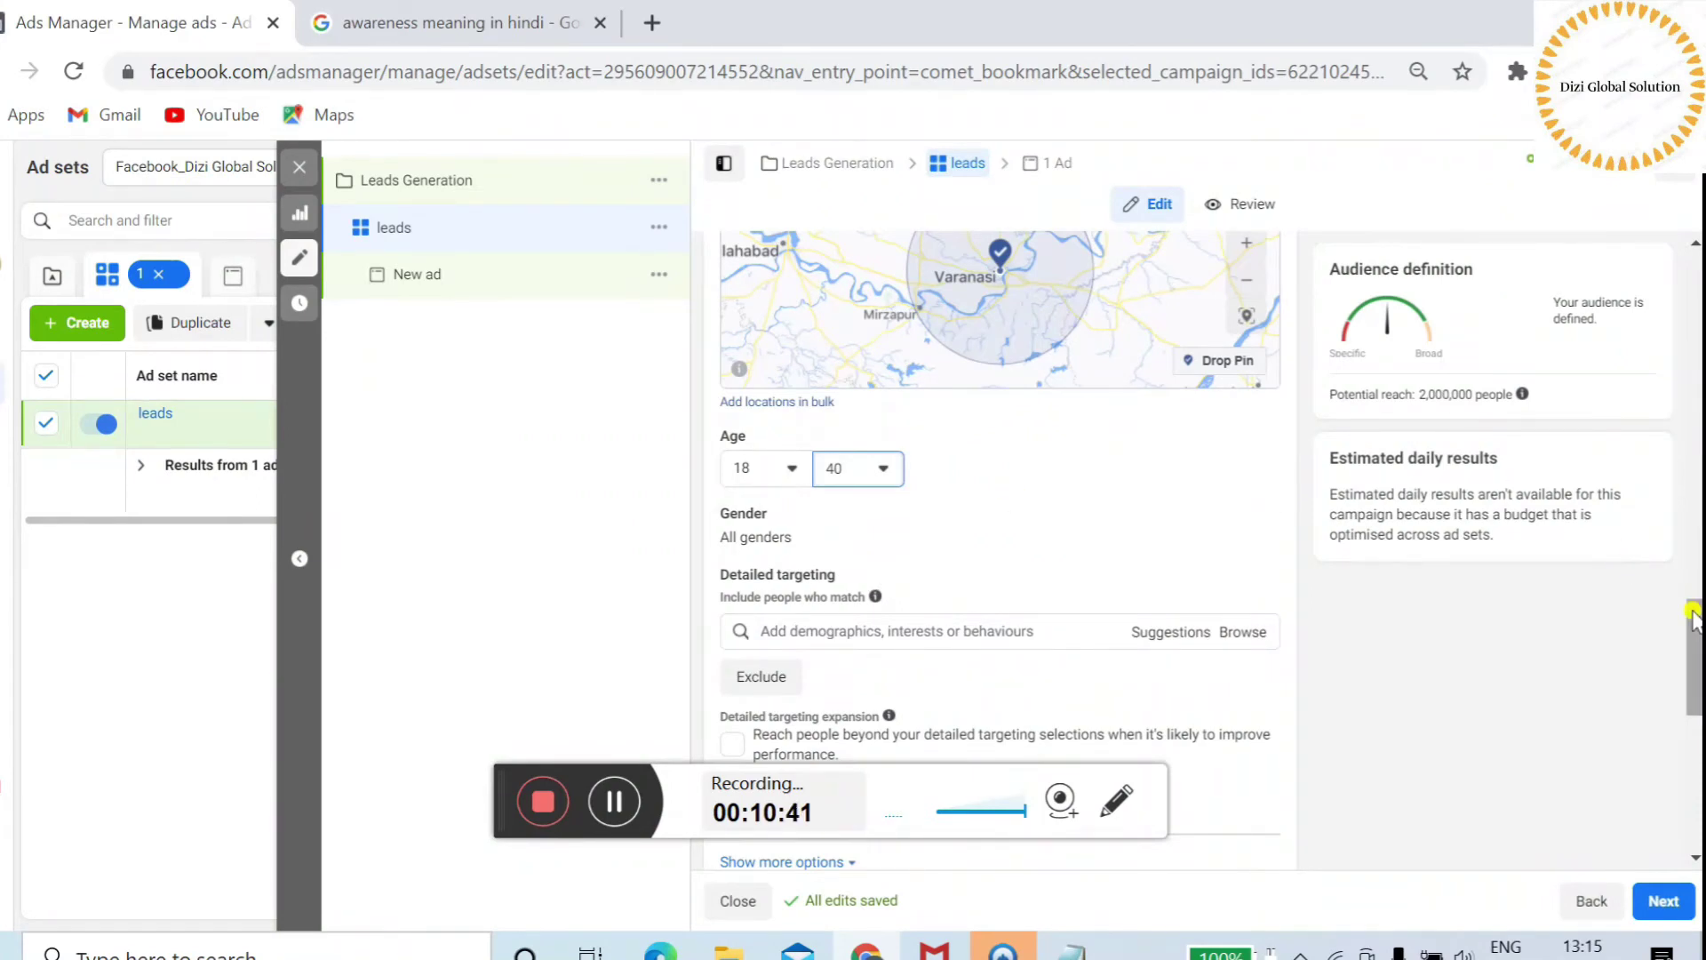
- Add all interests in the Business and industry category to the audience's detailed targeting
{"action": "left_click_drag", "start_coordinate": [1697, 625], "coordinate": [1698, 658]}
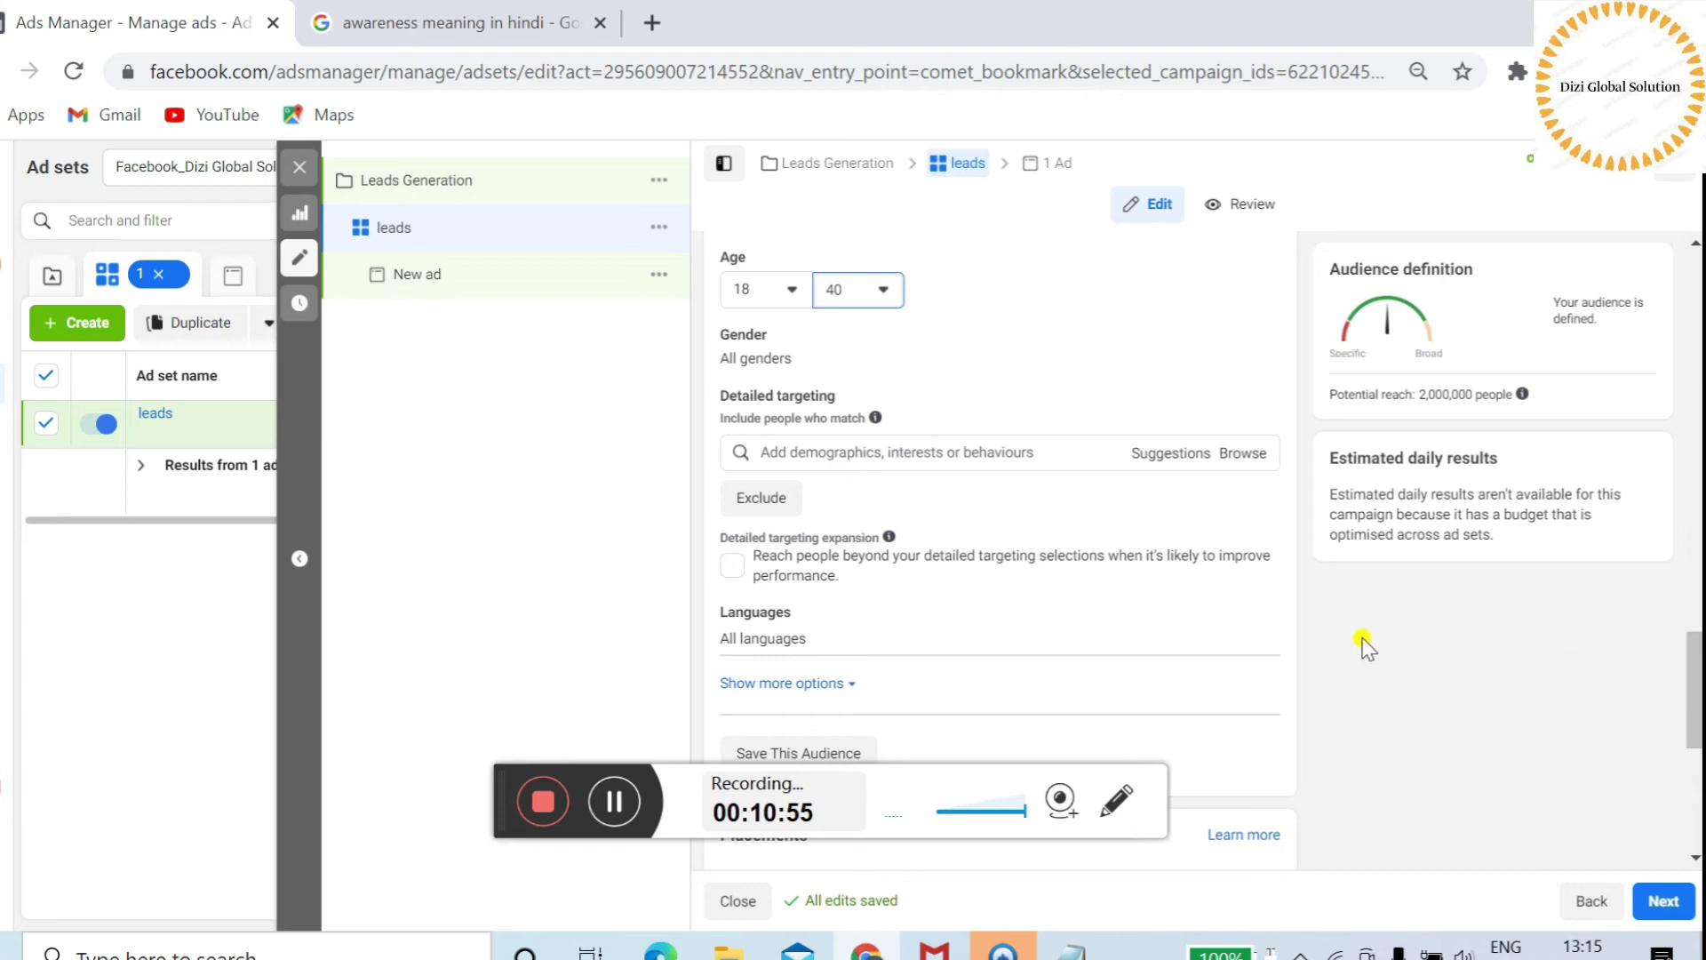
{"action": "left_click", "coordinate": [1235, 455]}
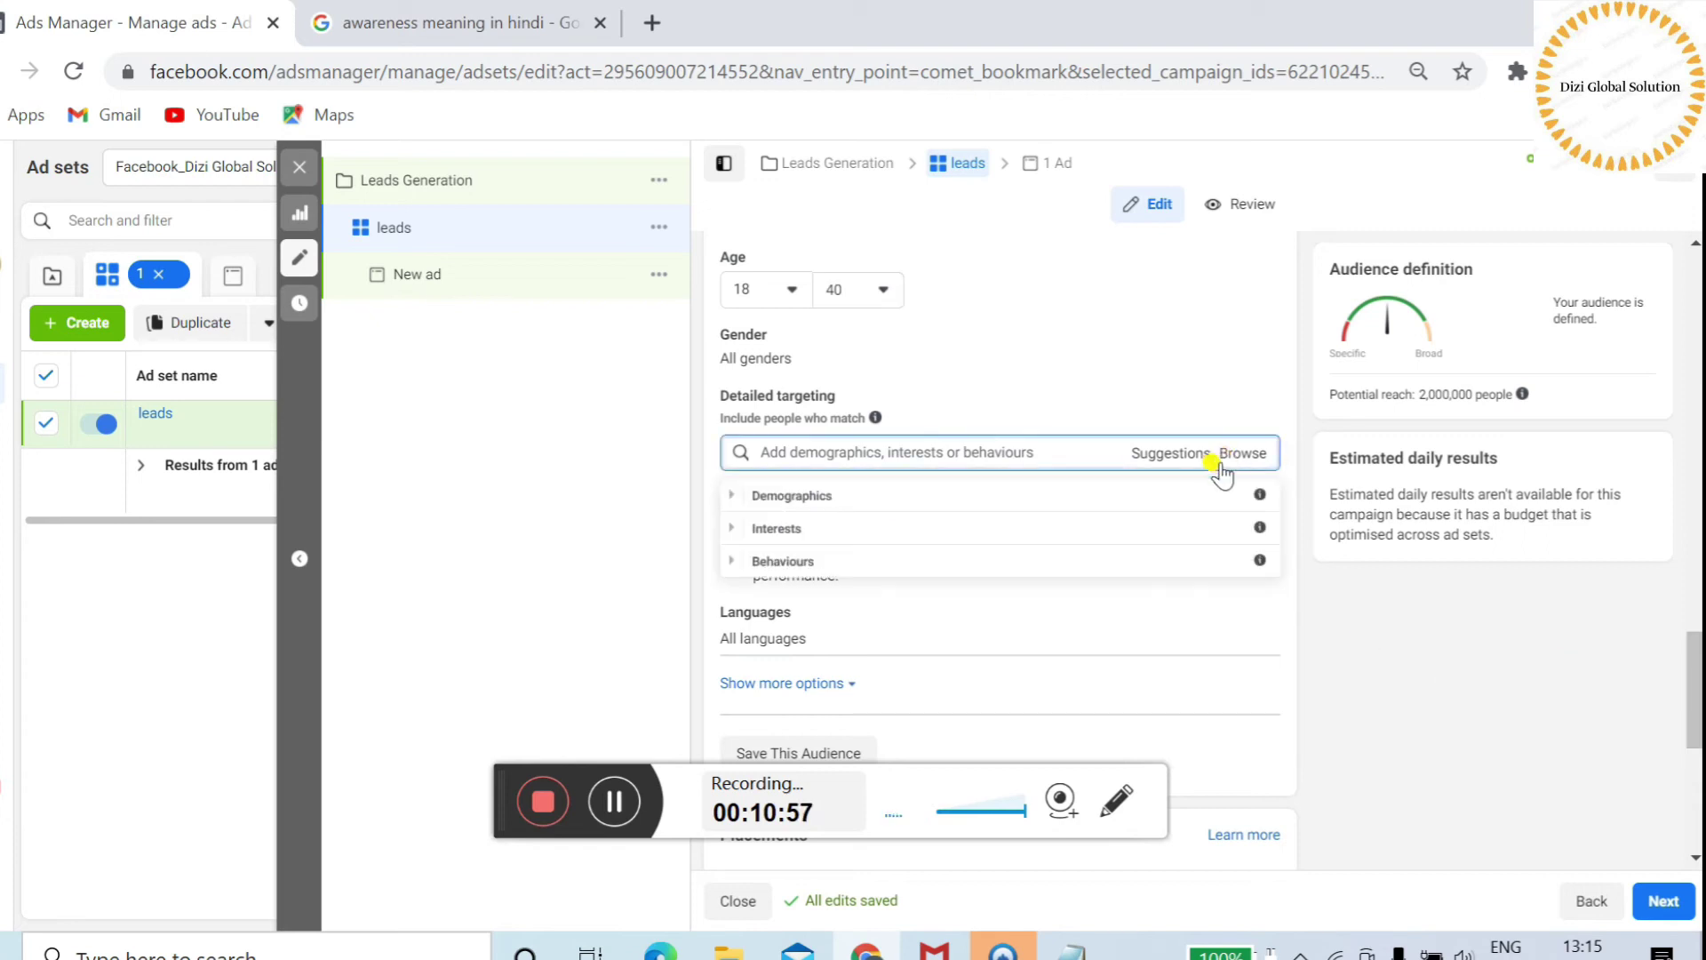
{"action": "left_click", "coordinate": [1038, 533]}
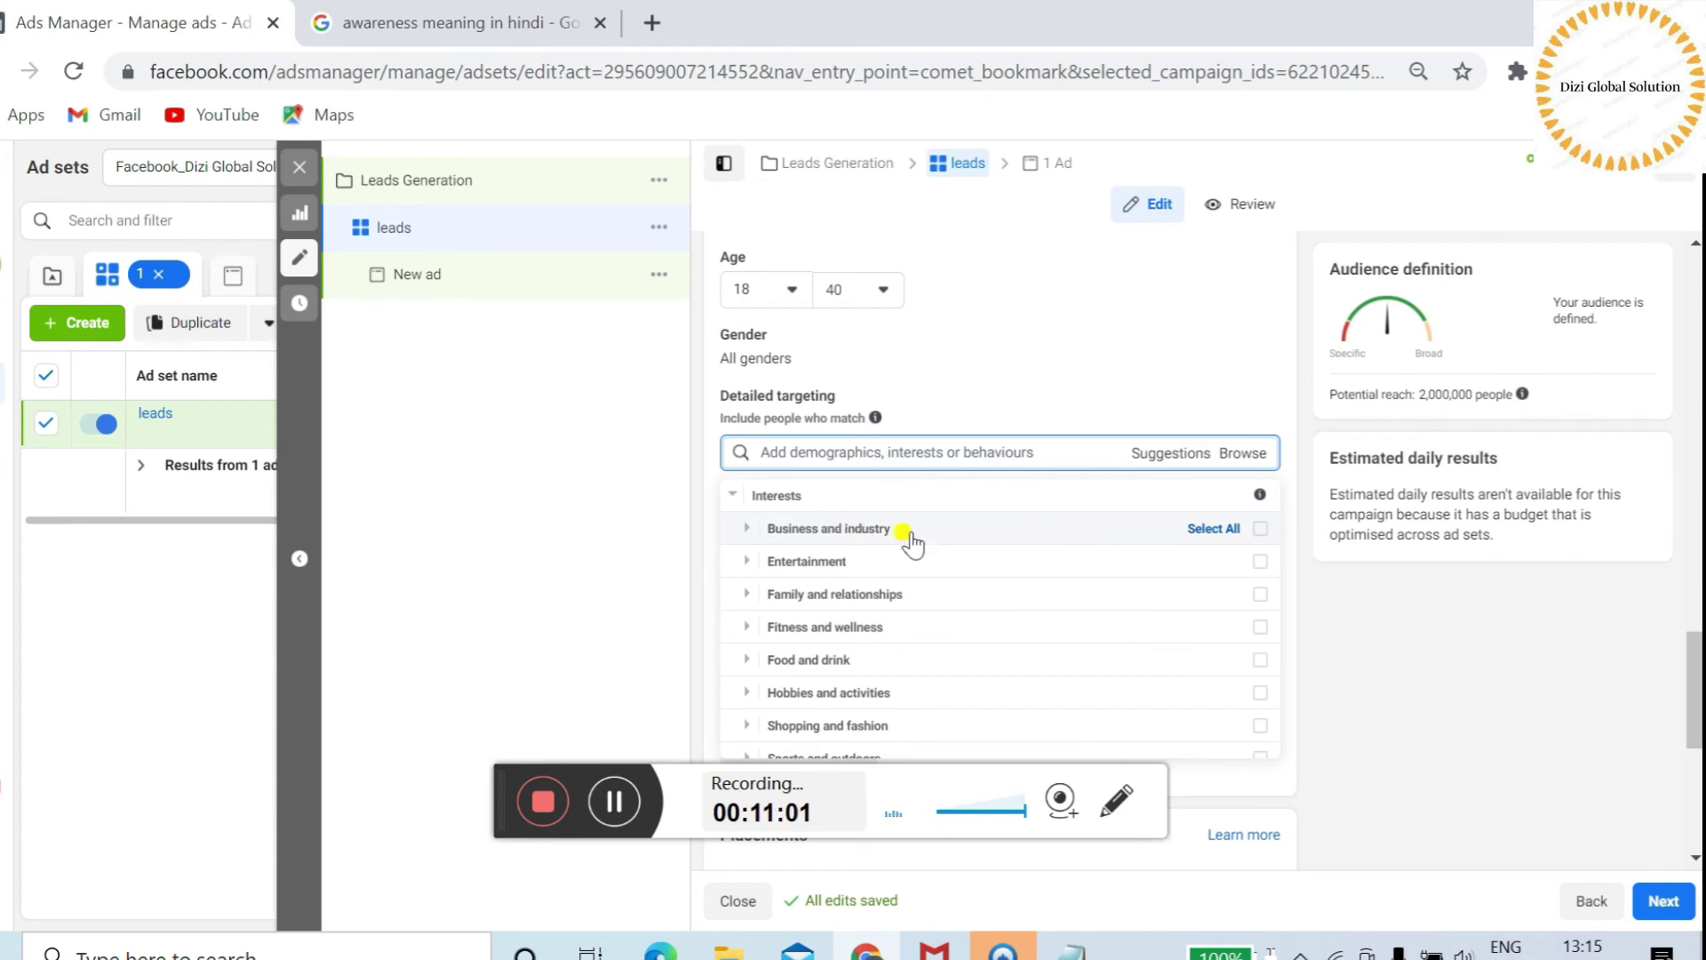
{"action": "left_click", "coordinate": [1206, 531]}
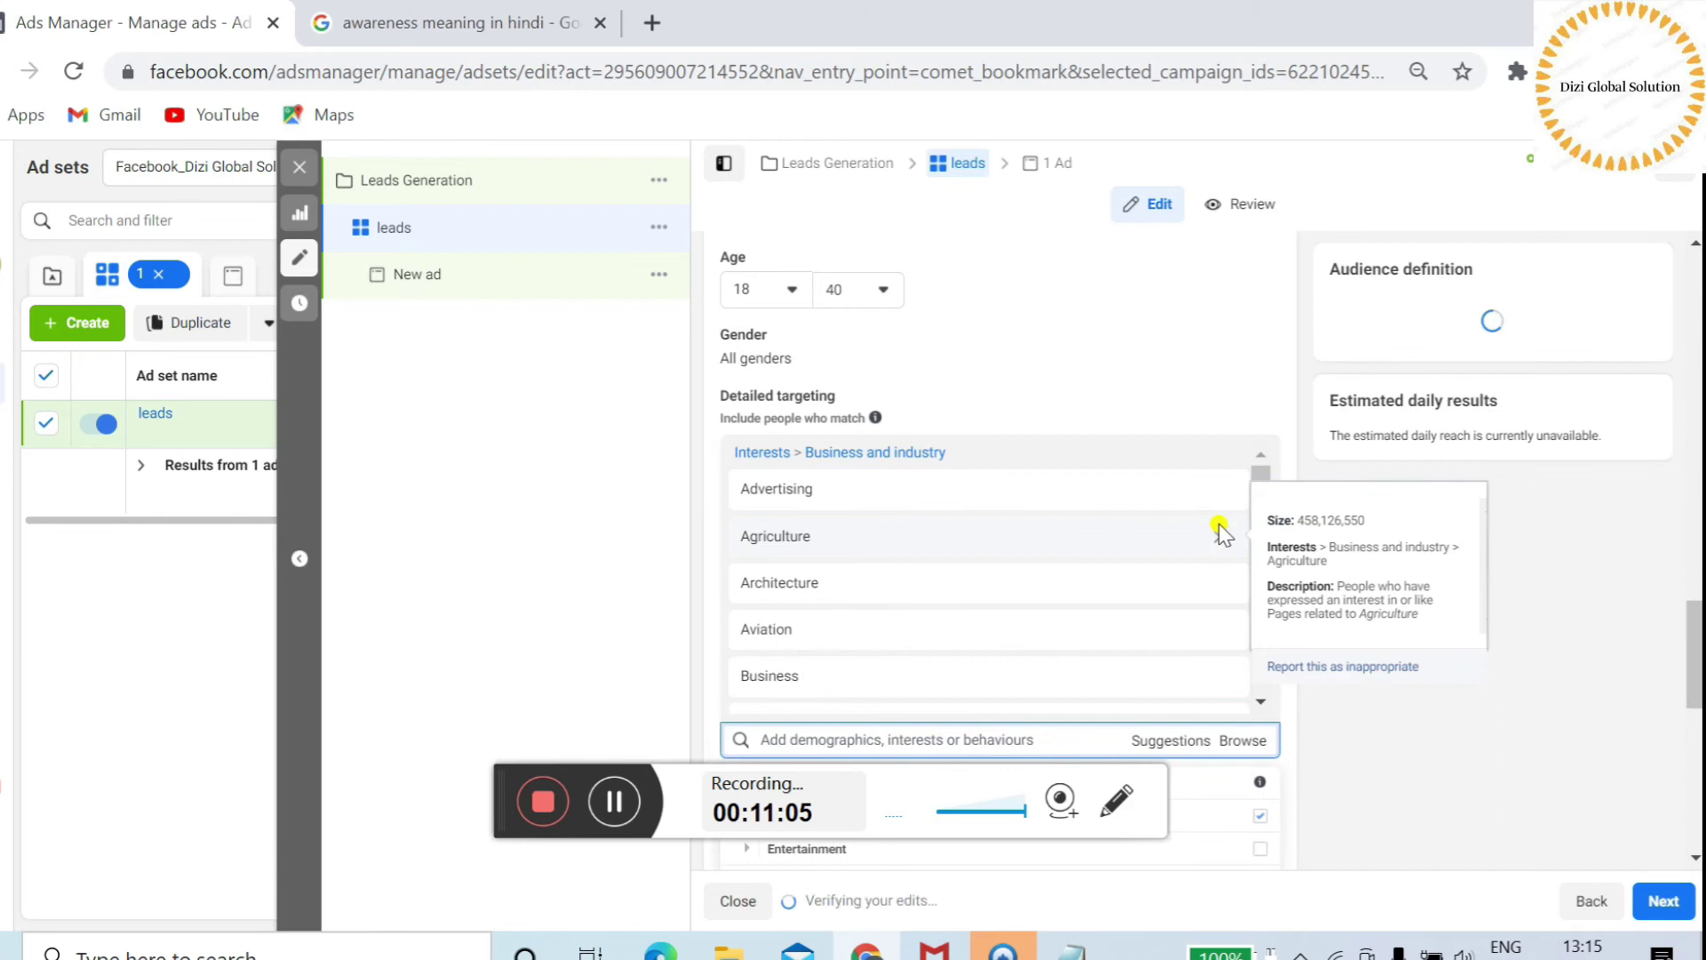
- Add the behaviour Anniversary (within 61-90 days) to the audience's detailed targeting
{"action": "scroll", "coordinate": [1511, 534], "scroll_direction": "down", "scroll_amount": 3}
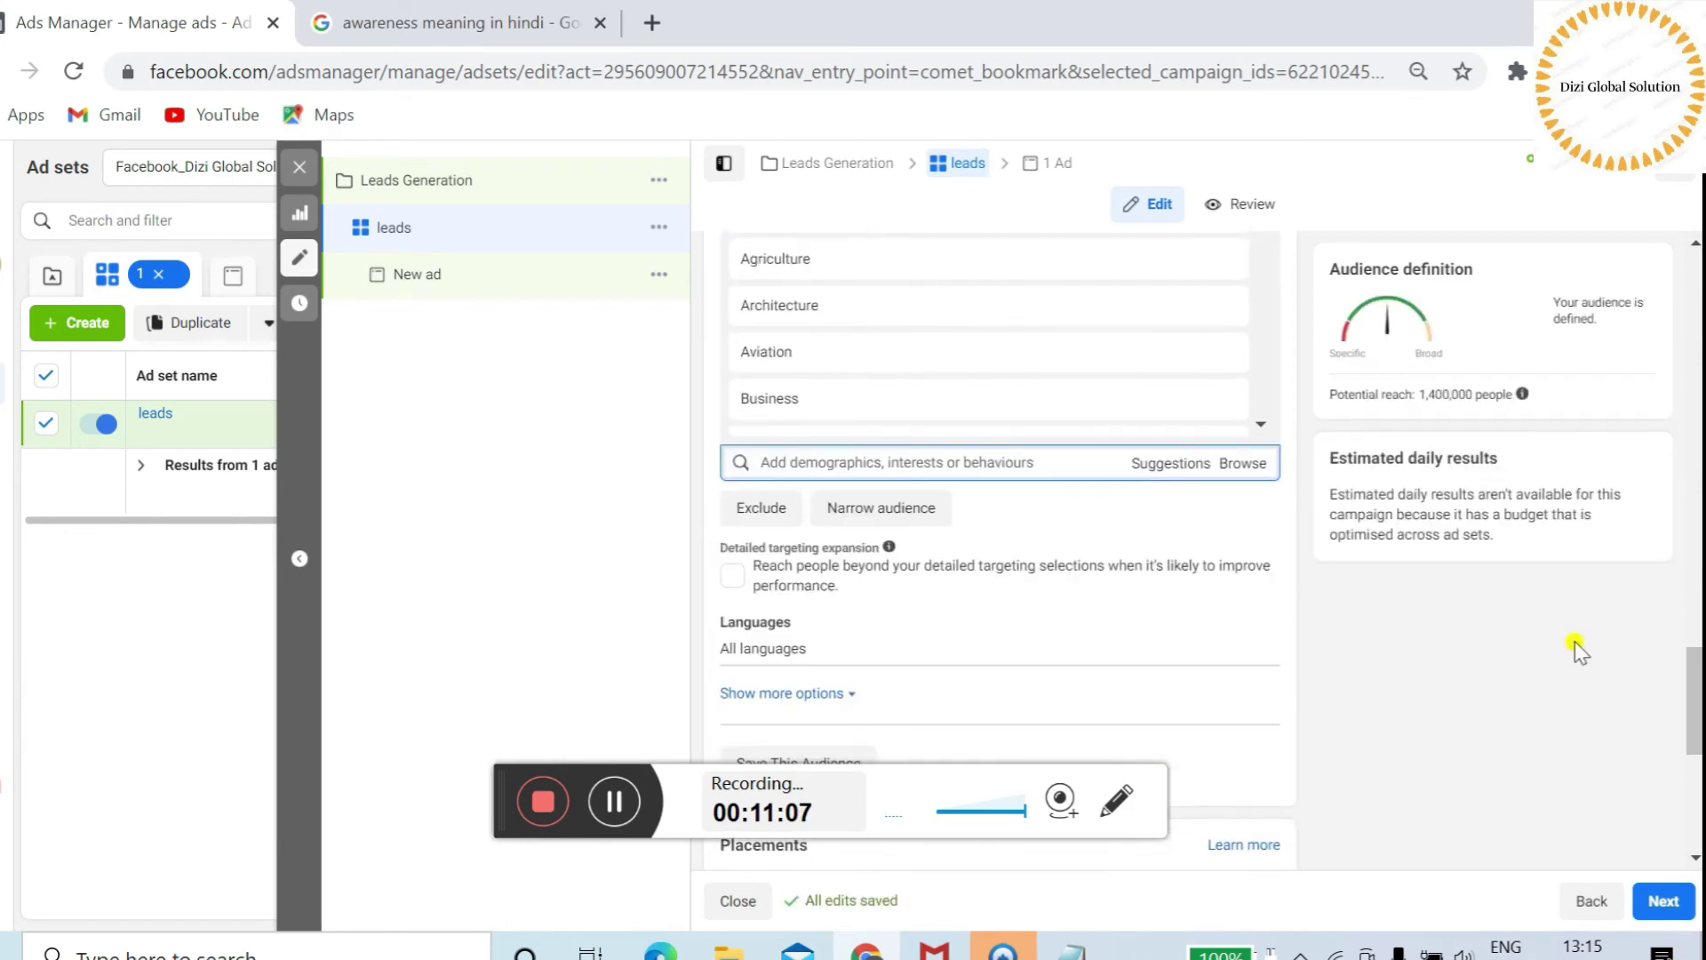
{"action": "left_click", "coordinate": [1247, 466]}
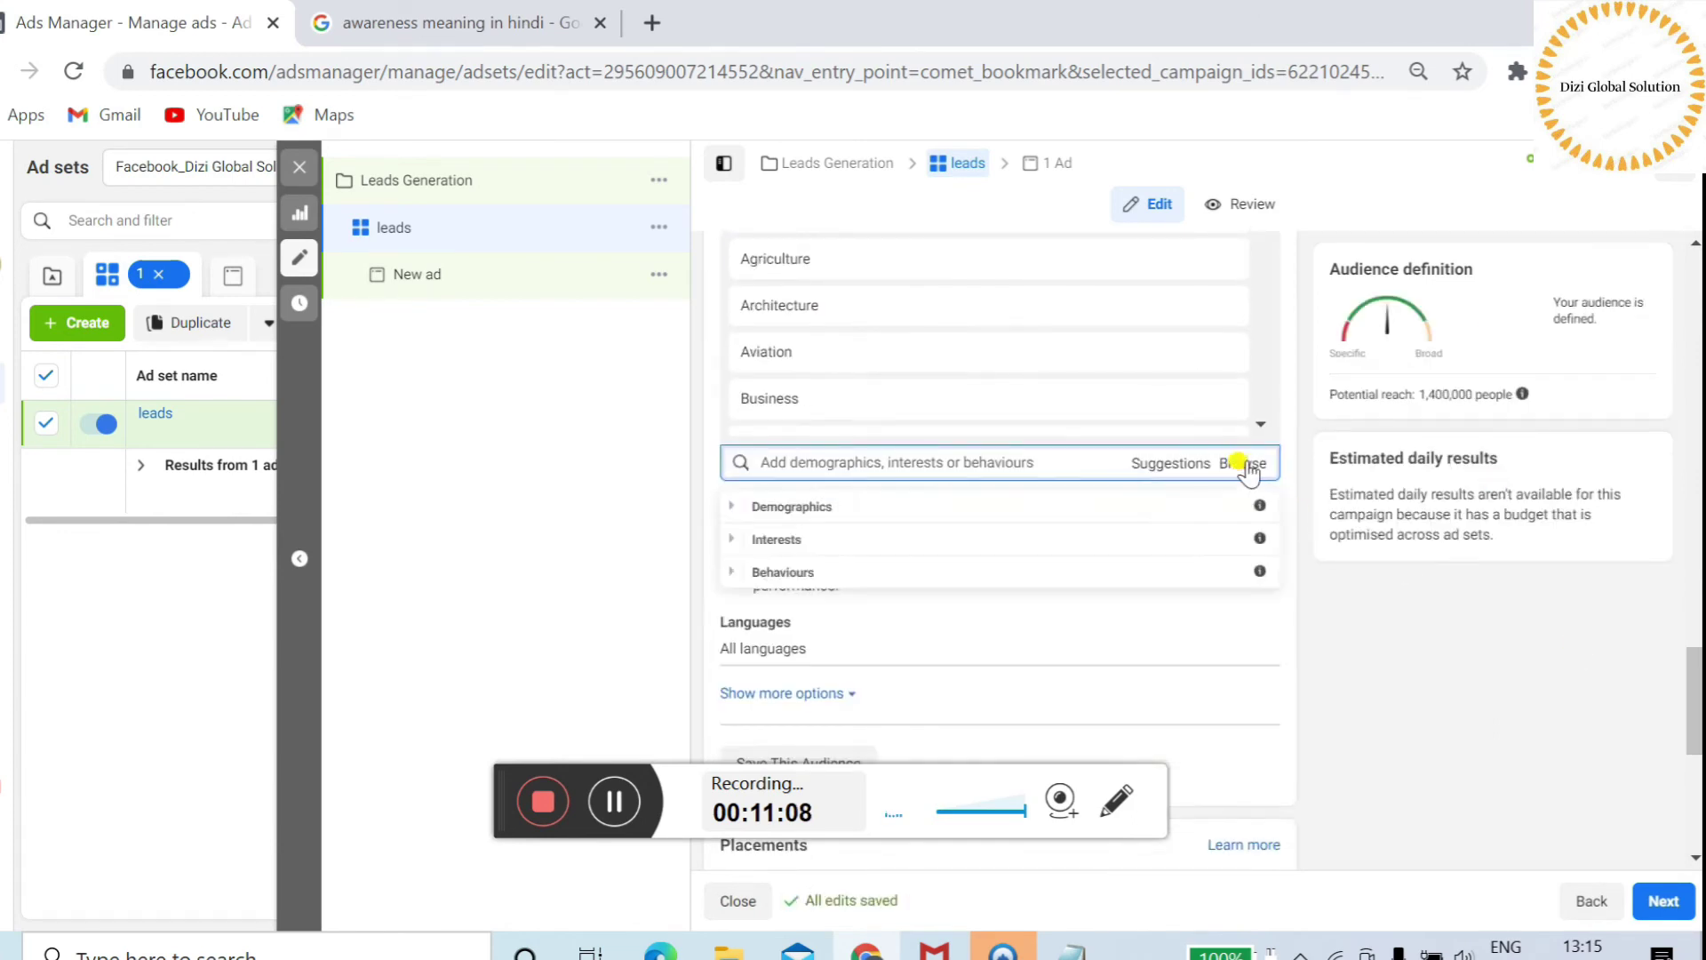
{"action": "left_click", "coordinate": [958, 576]}
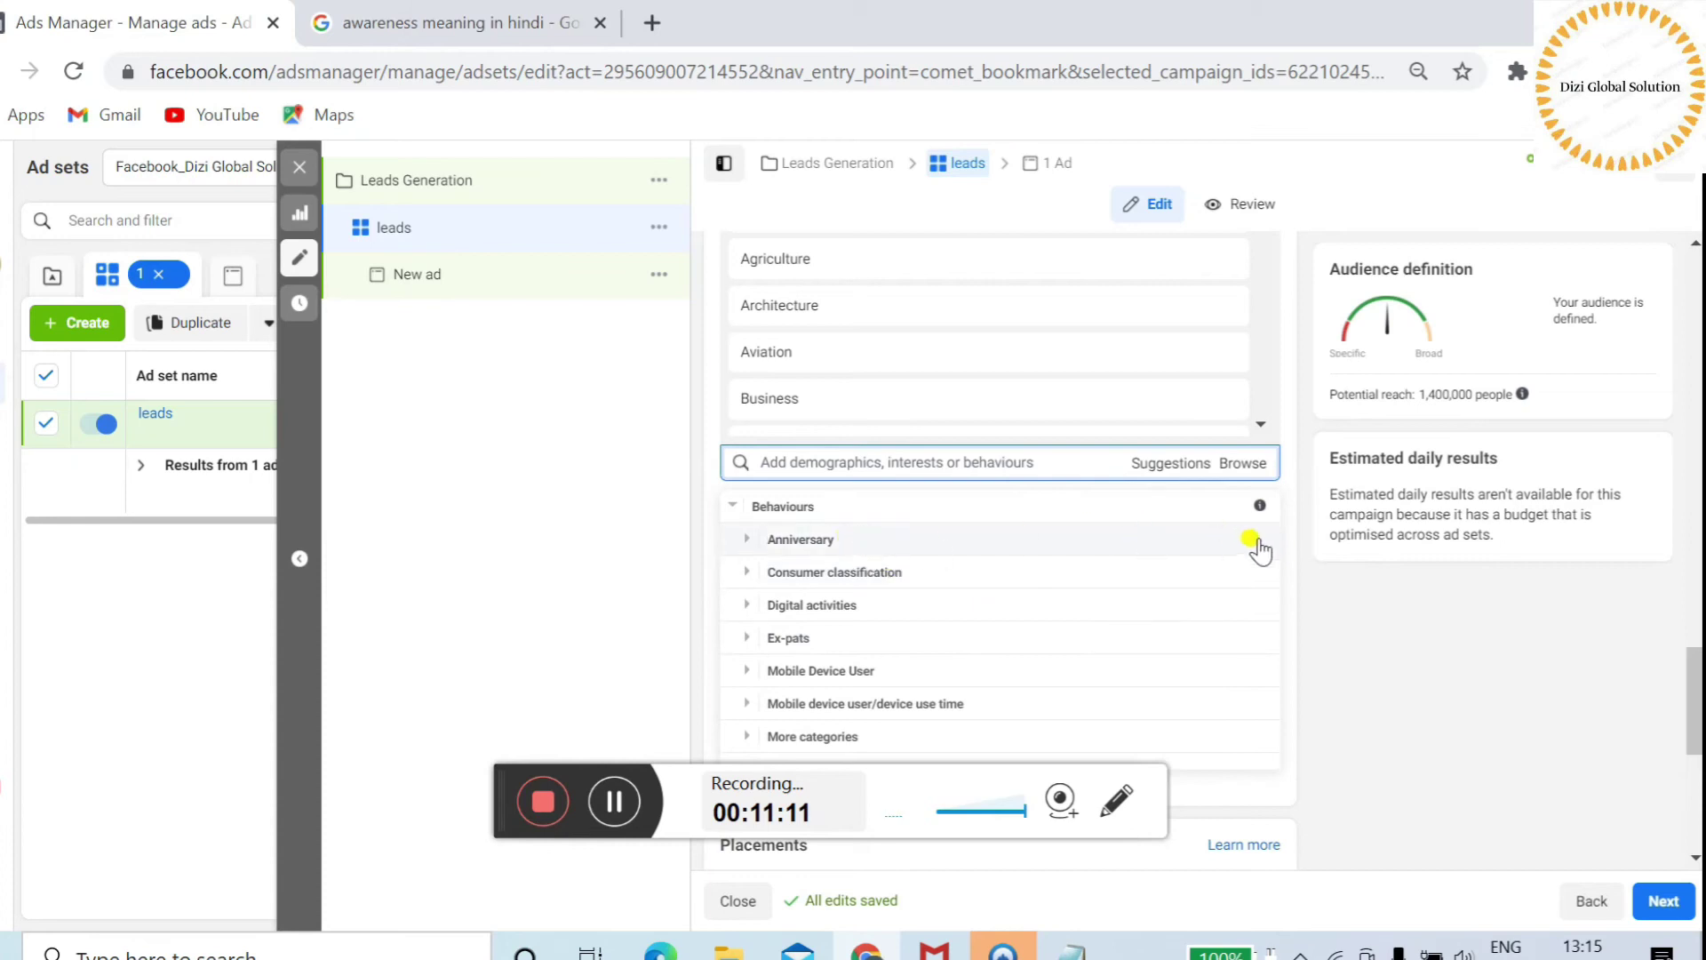
{"action": "left_click", "coordinate": [1200, 548]}
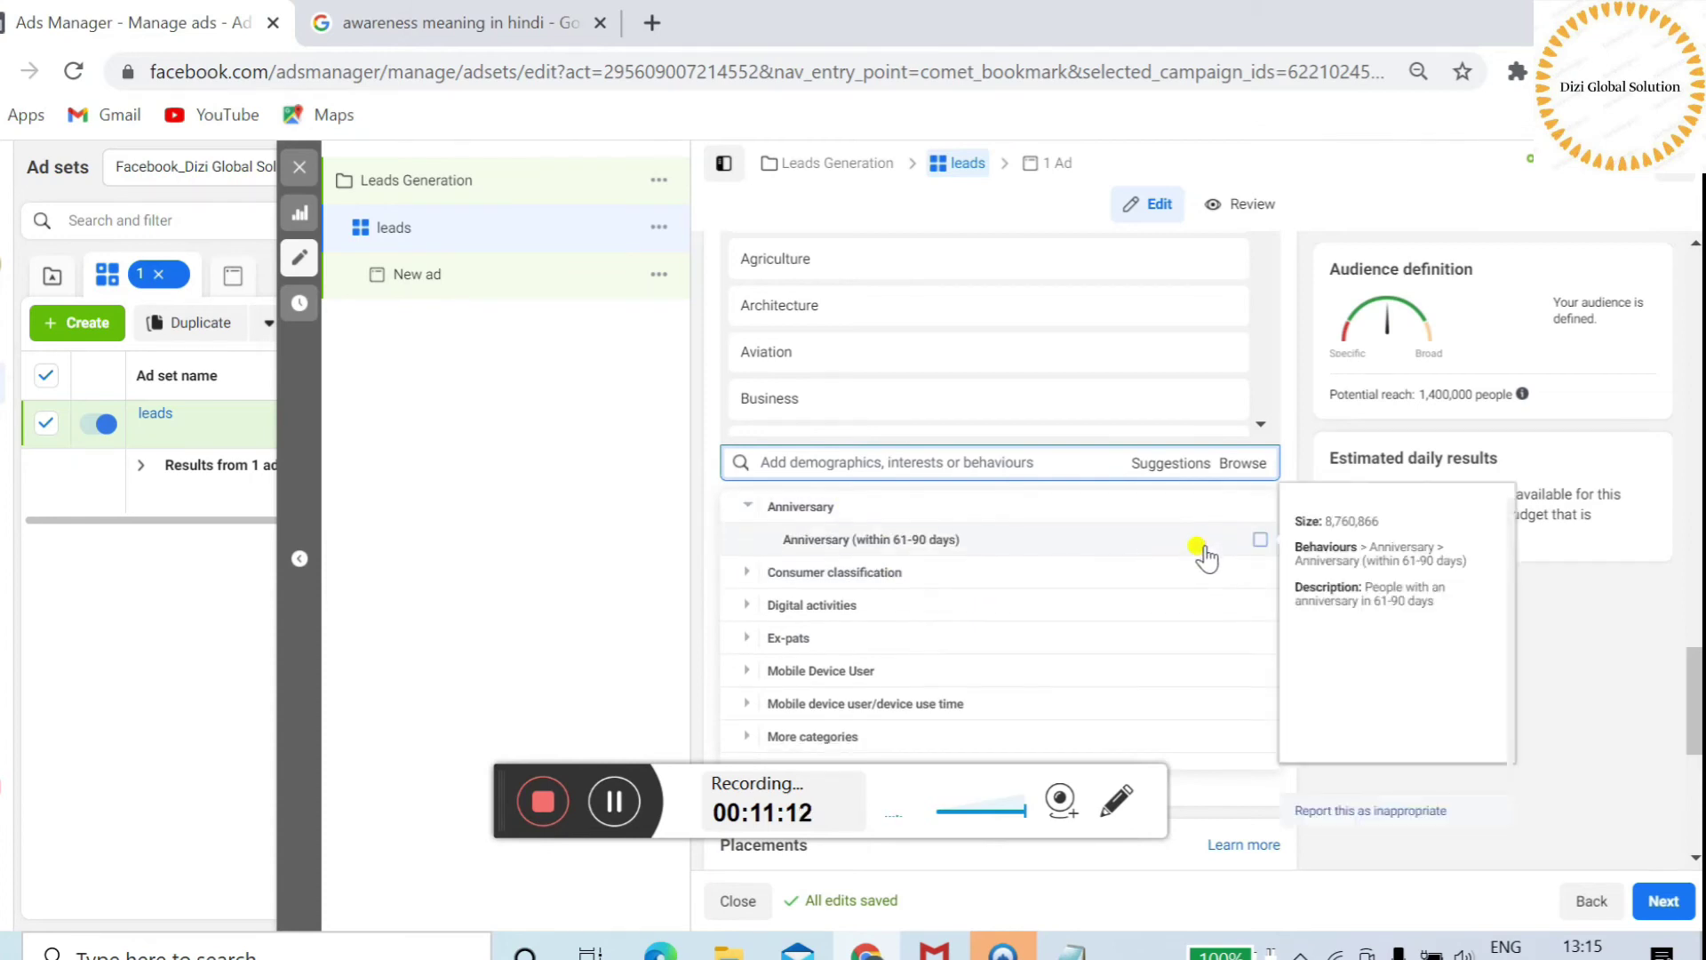
{"action": "left_click", "coordinate": [1258, 542]}
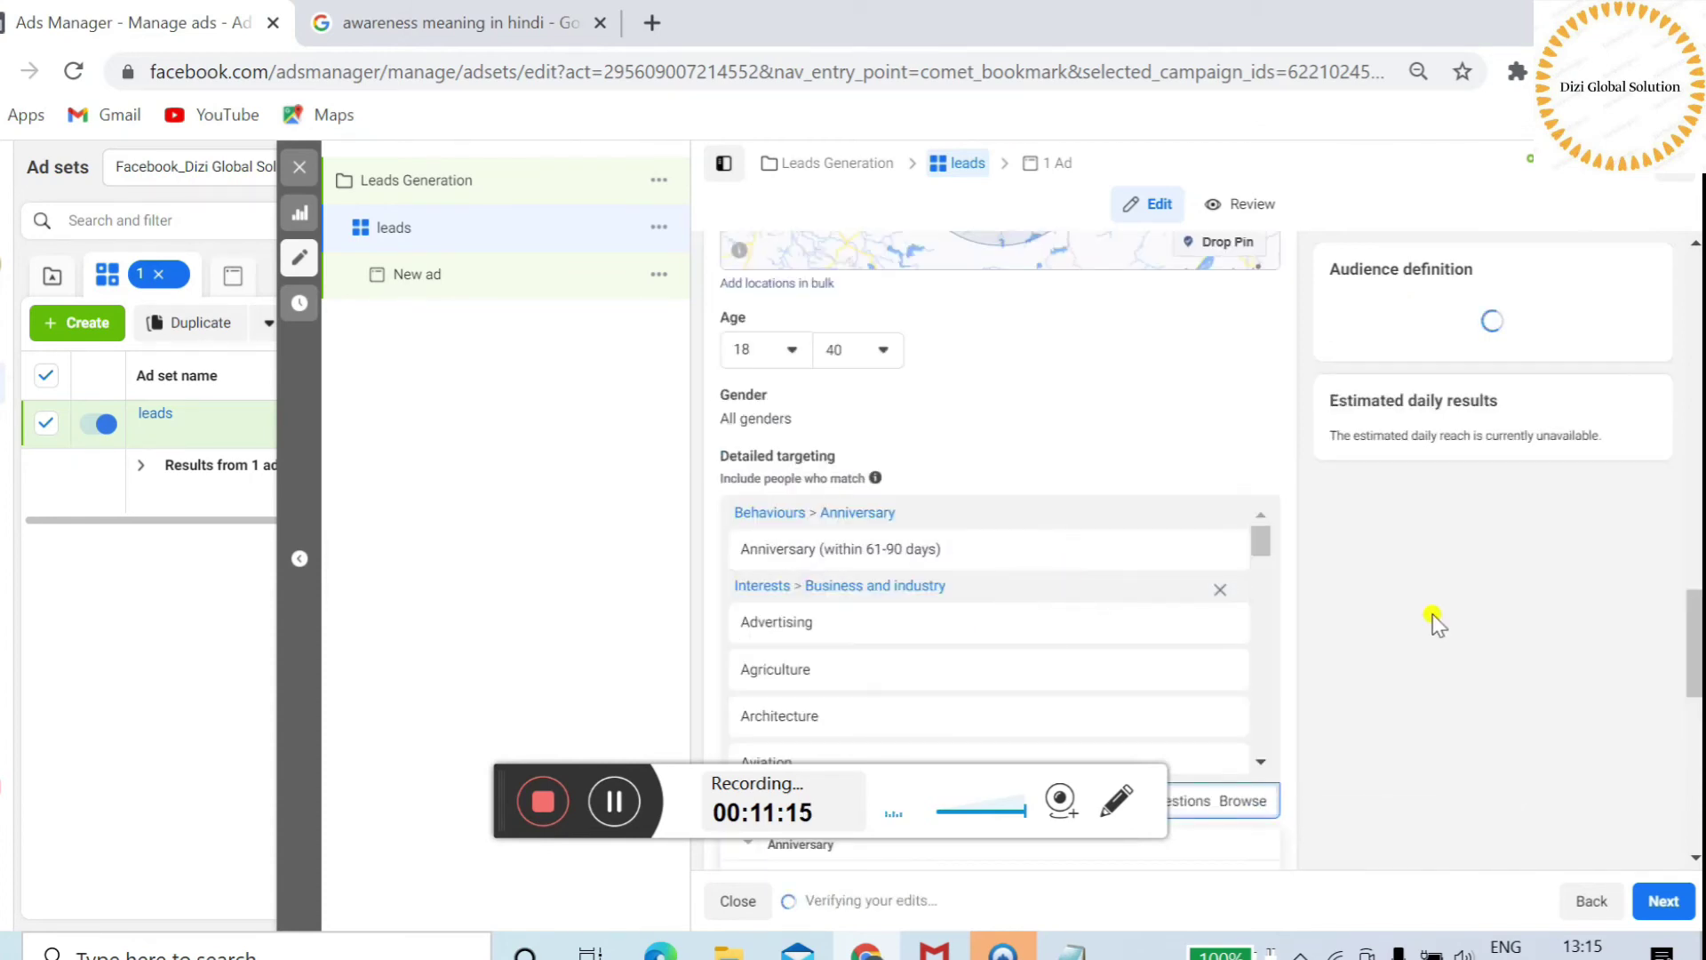
{"action": "scroll", "coordinate": [1697, 676], "scroll_direction": "down", "scroll_amount": 2}
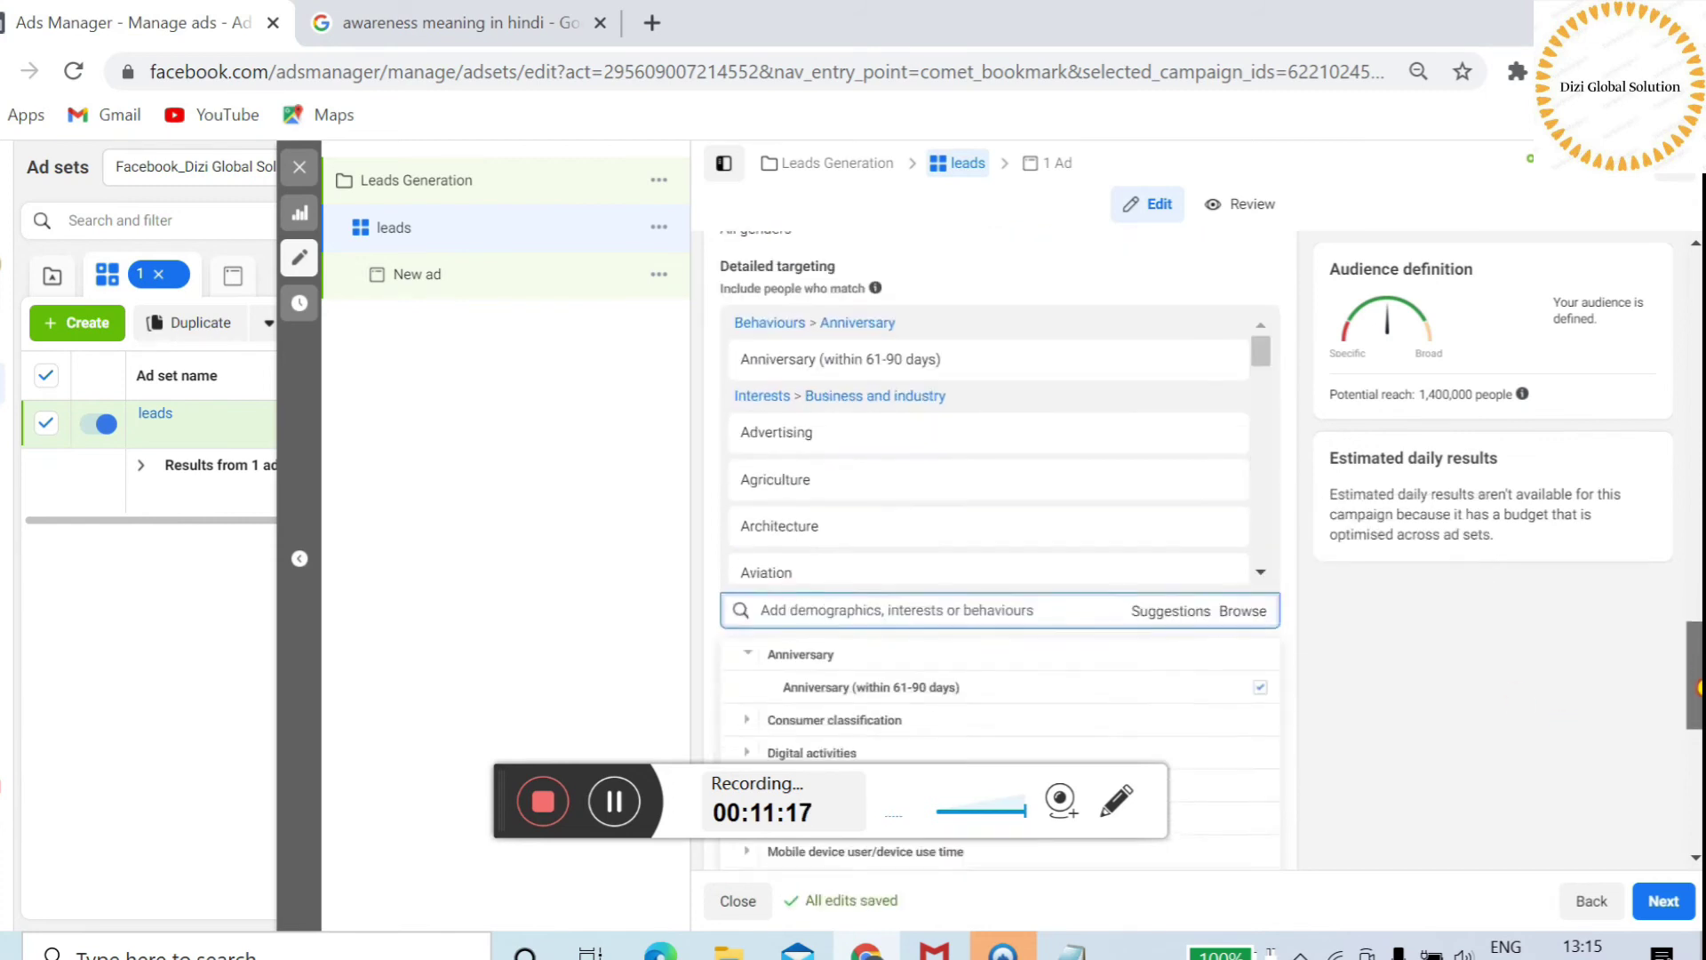
- Switch the ad set to manual placements and exclude the In-article, Search, In-stream and Stories placements
{"action": "scroll", "coordinate": [1698, 689], "scroll_direction": "down", "scroll_amount": 8}
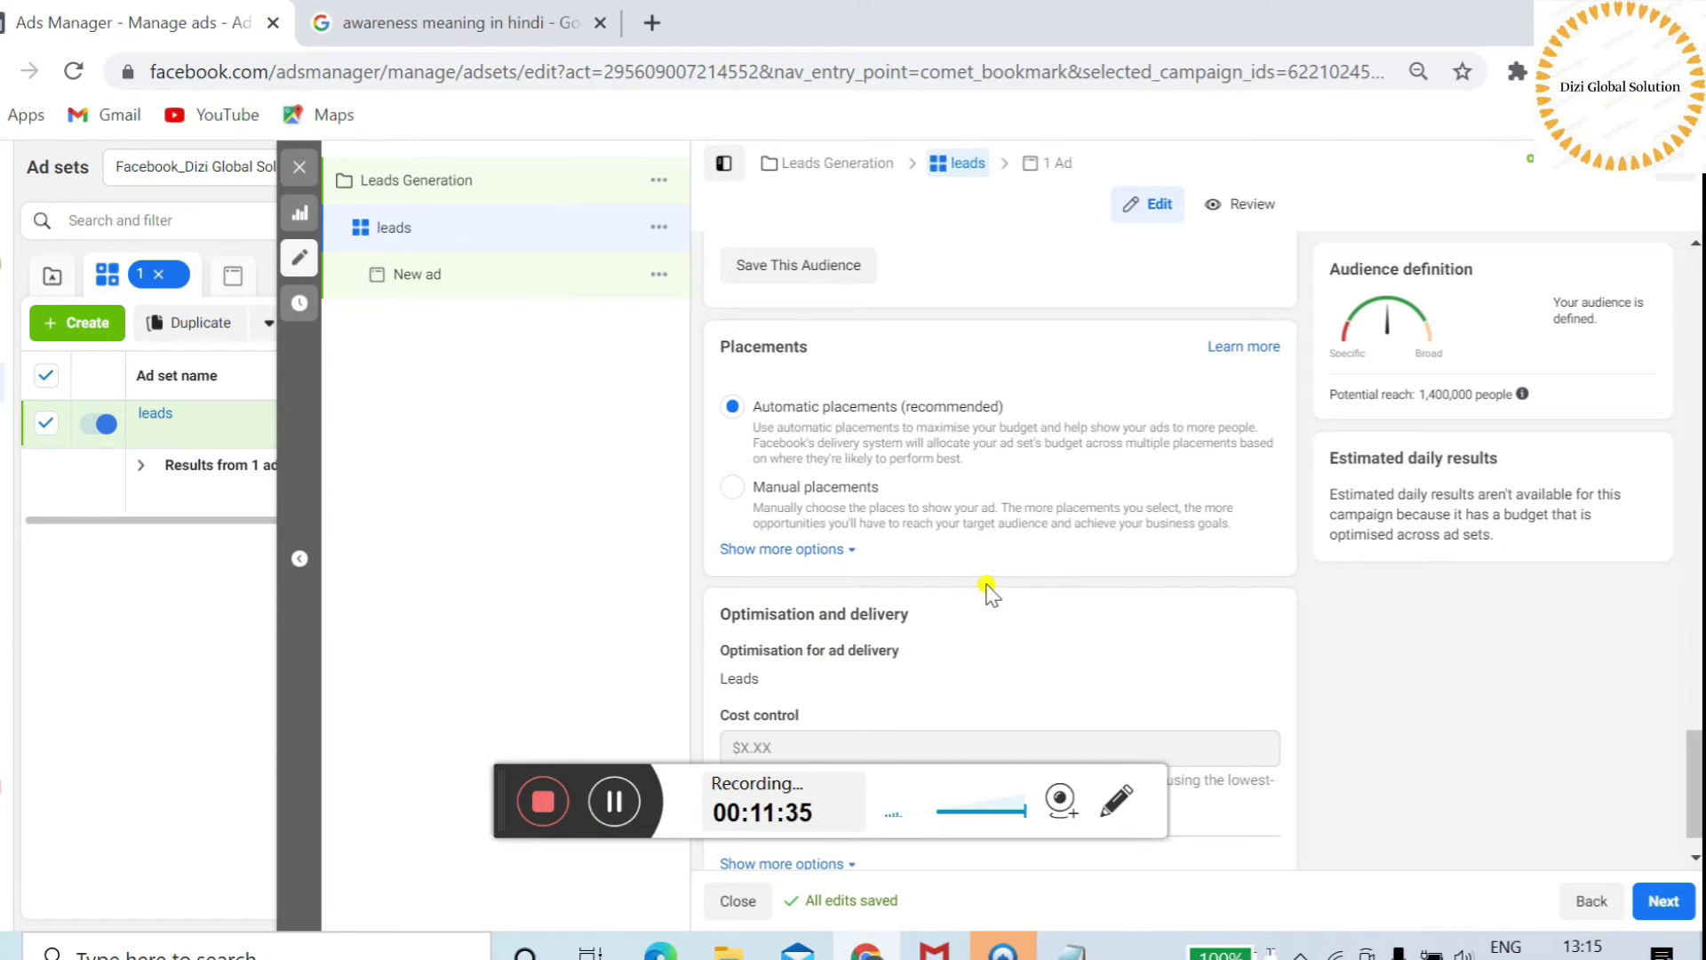
{"action": "left_click", "coordinate": [805, 499]}
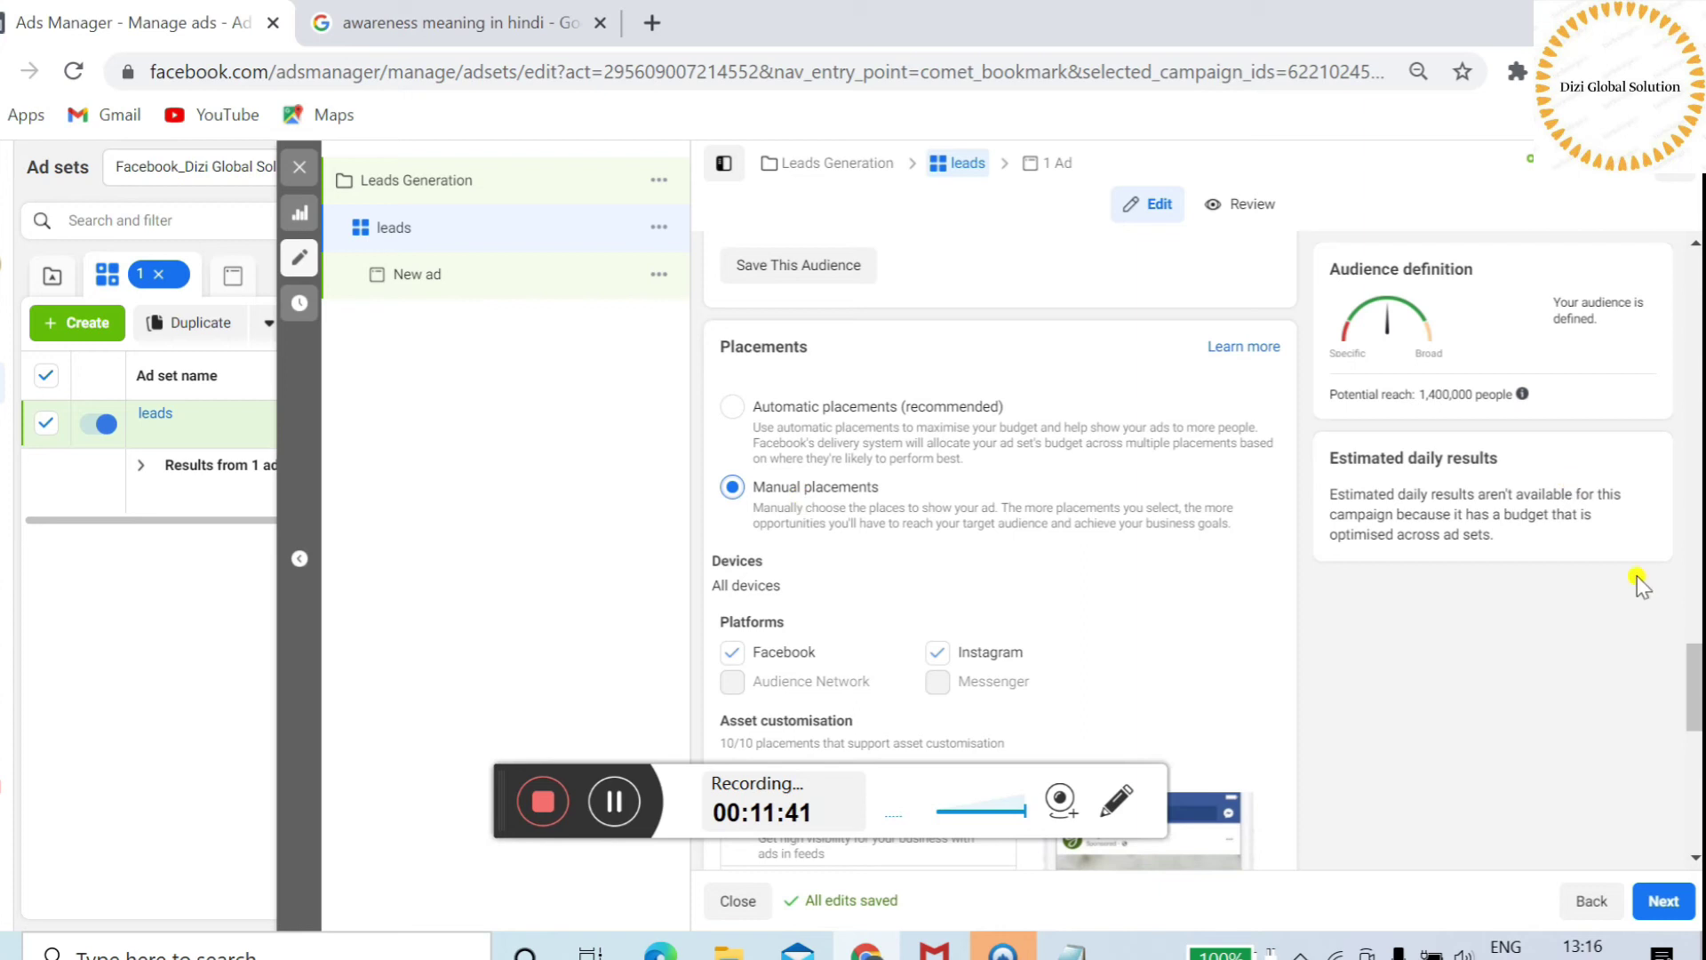
{"action": "left_click_drag", "start_coordinate": [1693, 688], "coordinate": [1697, 757]}
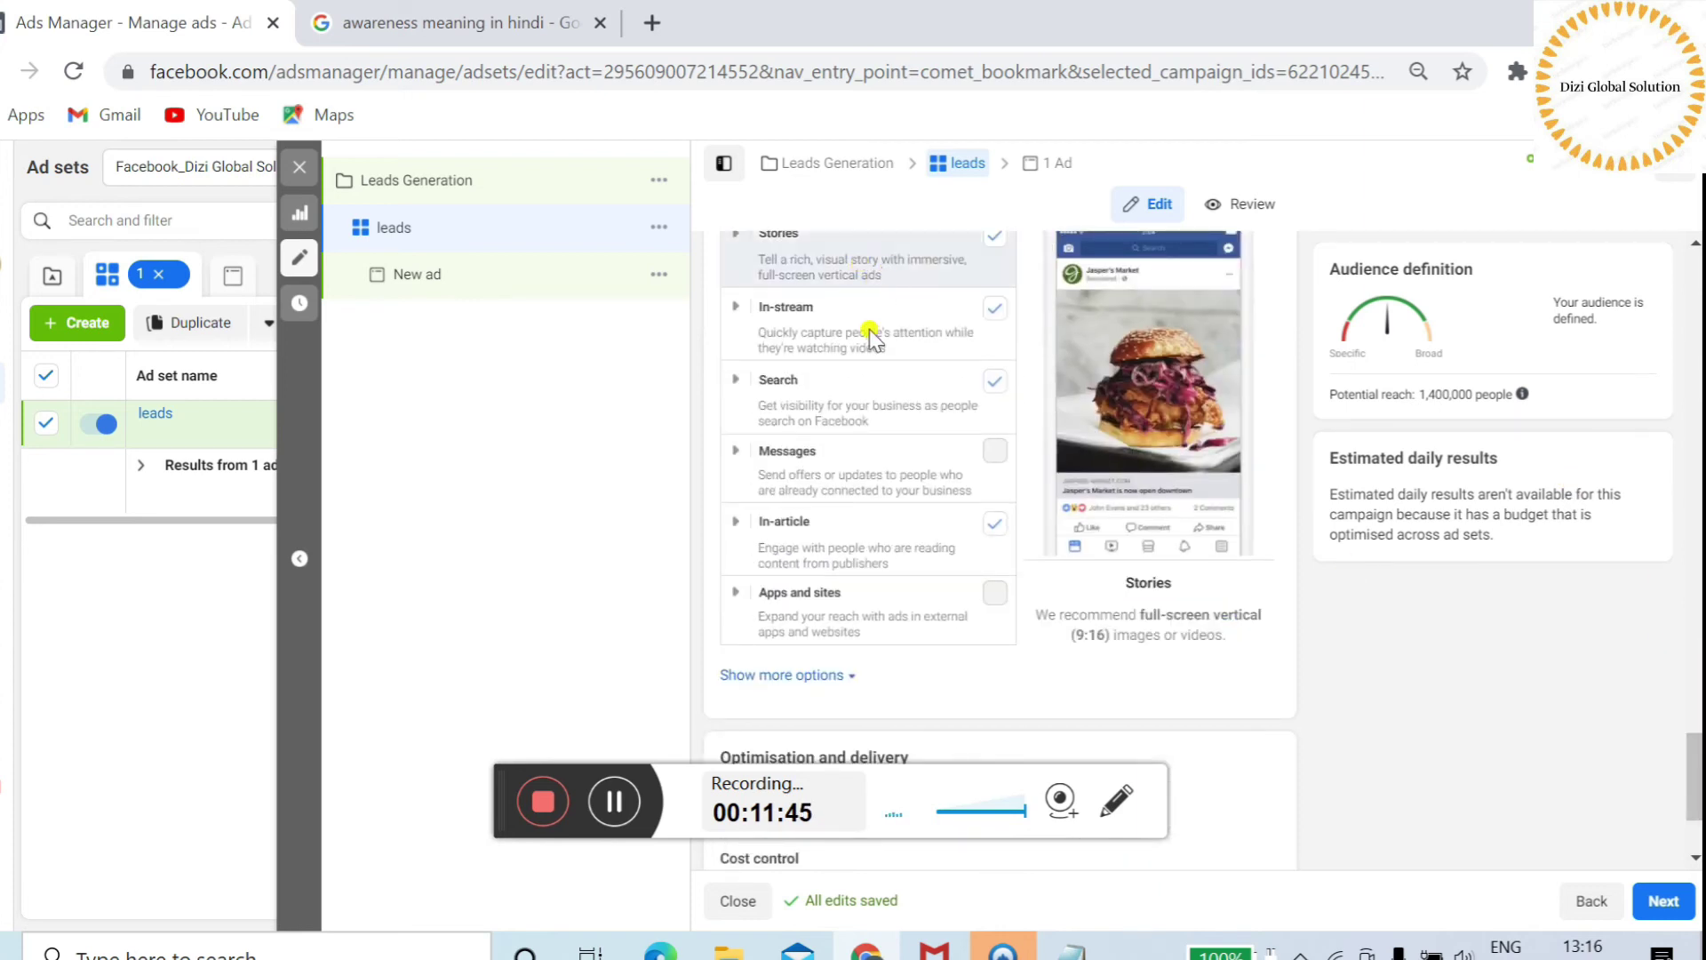
{"action": "mouse_move", "coordinate": [875, 354]}
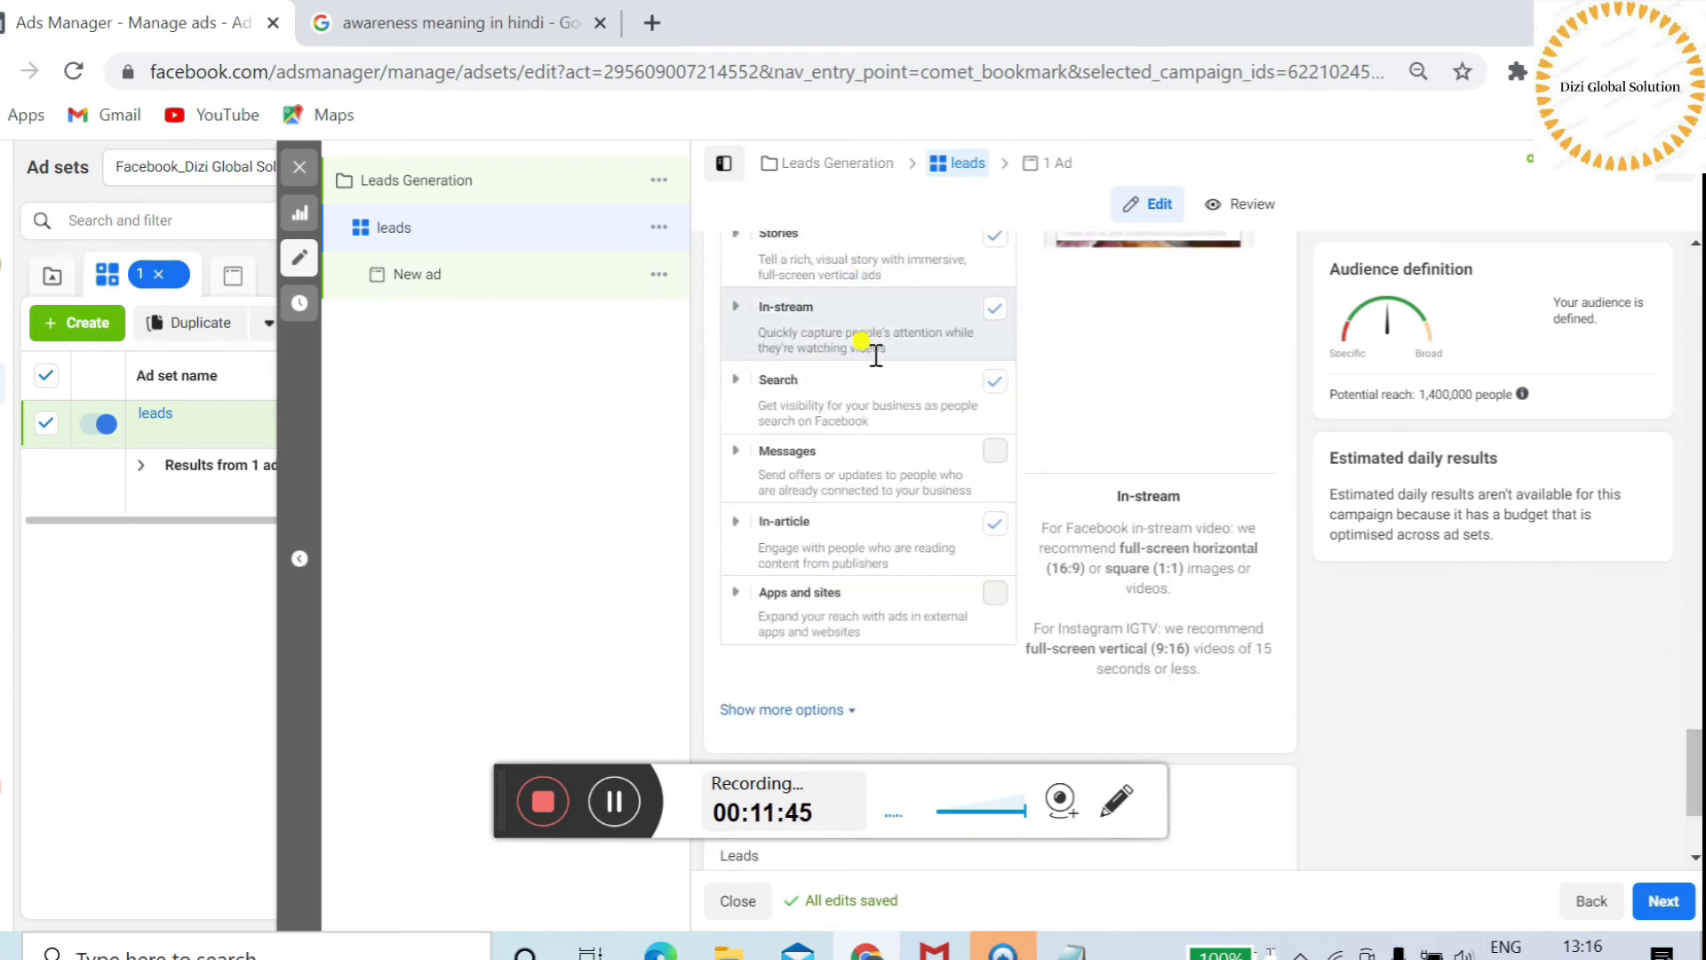
{"action": "left_click", "coordinate": [994, 524]}
{"action": "mouse_move", "coordinate": [990, 380]}
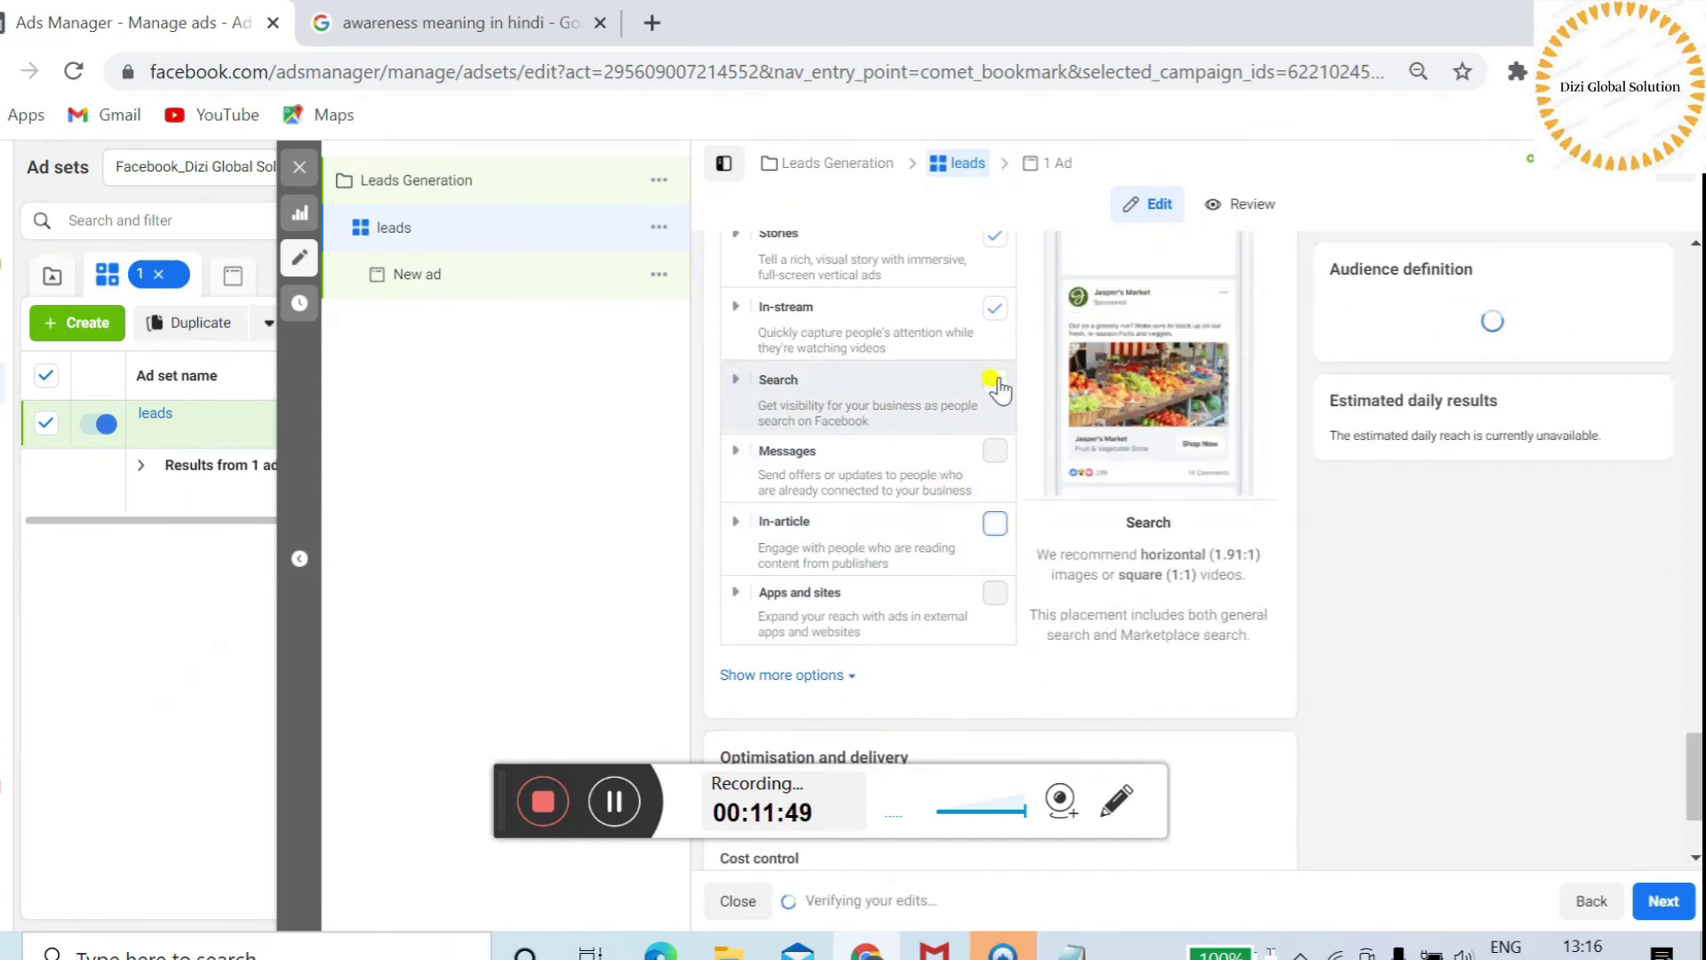
{"action": "left_click", "coordinate": [994, 308]}
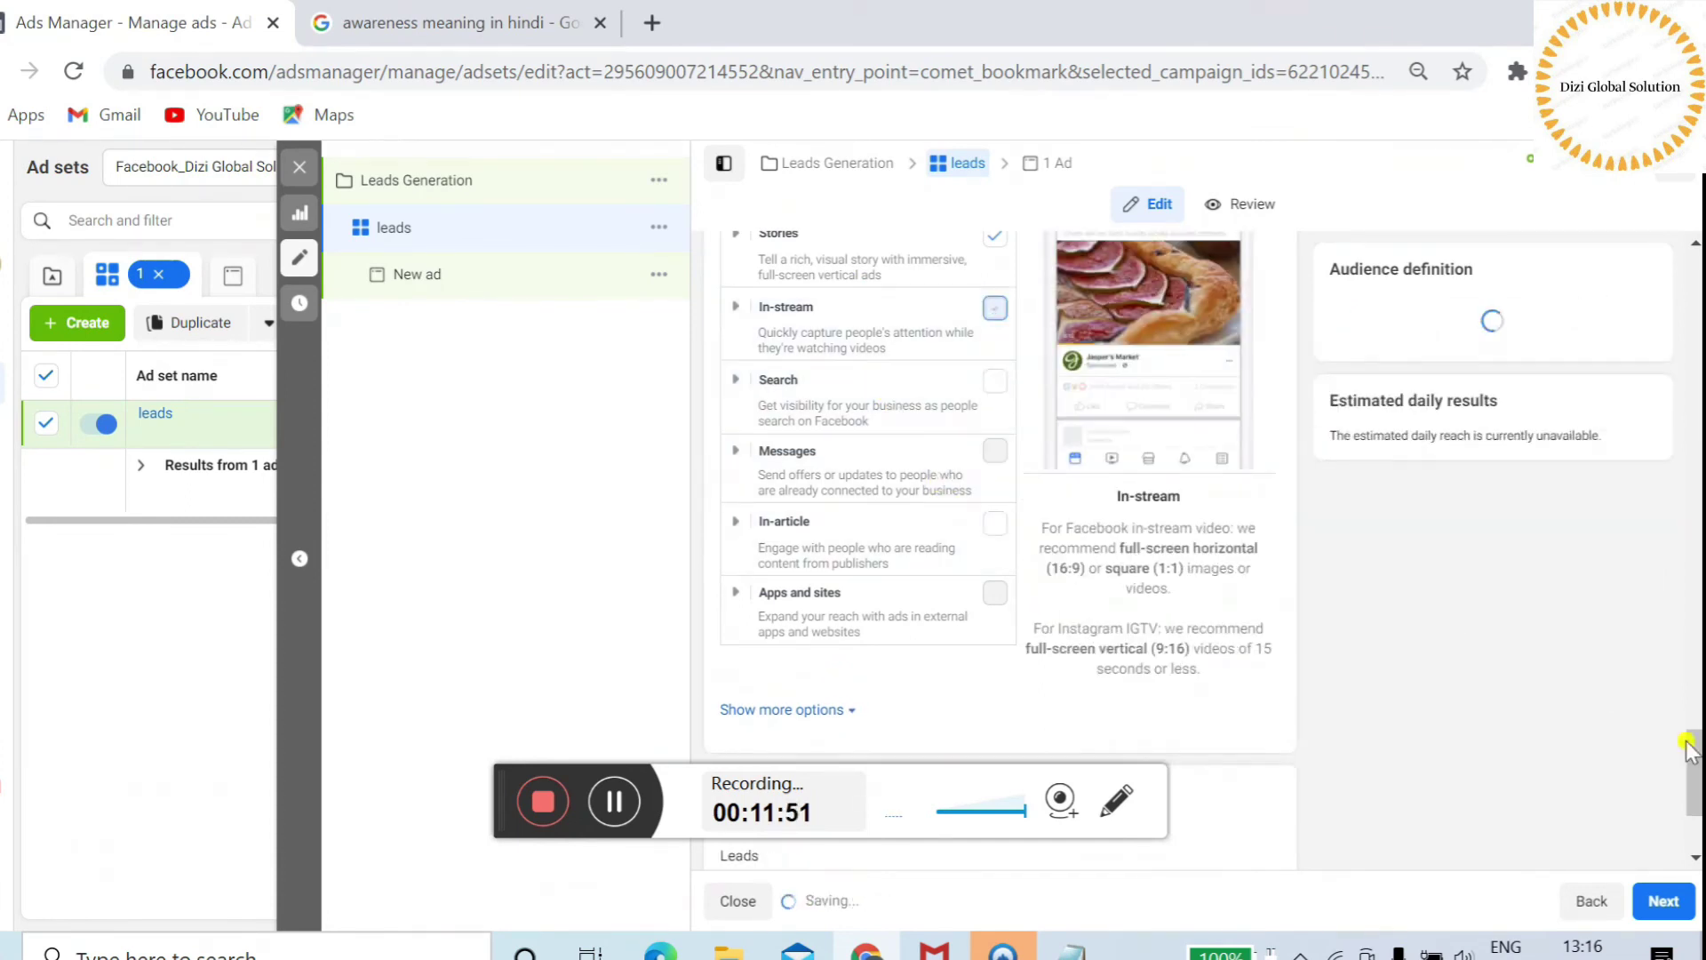
{"action": "scroll", "coordinate": [1692, 760], "scroll_direction": "up", "scroll_amount": 3}
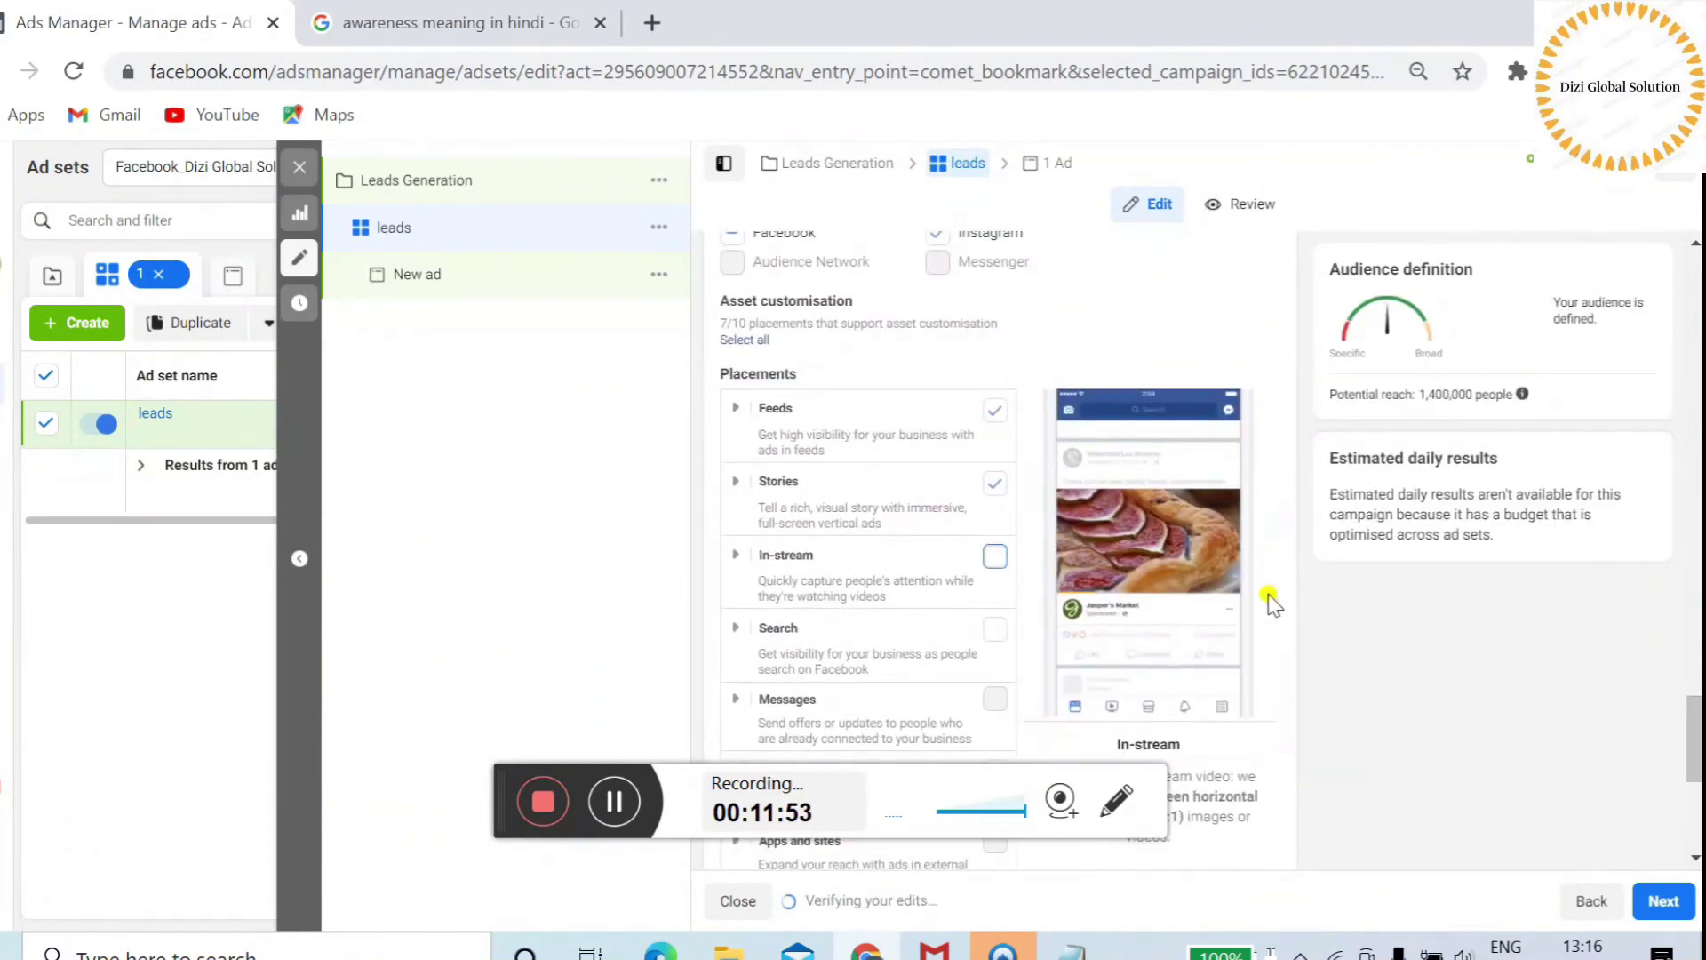
{"action": "left_click", "coordinate": [994, 484]}
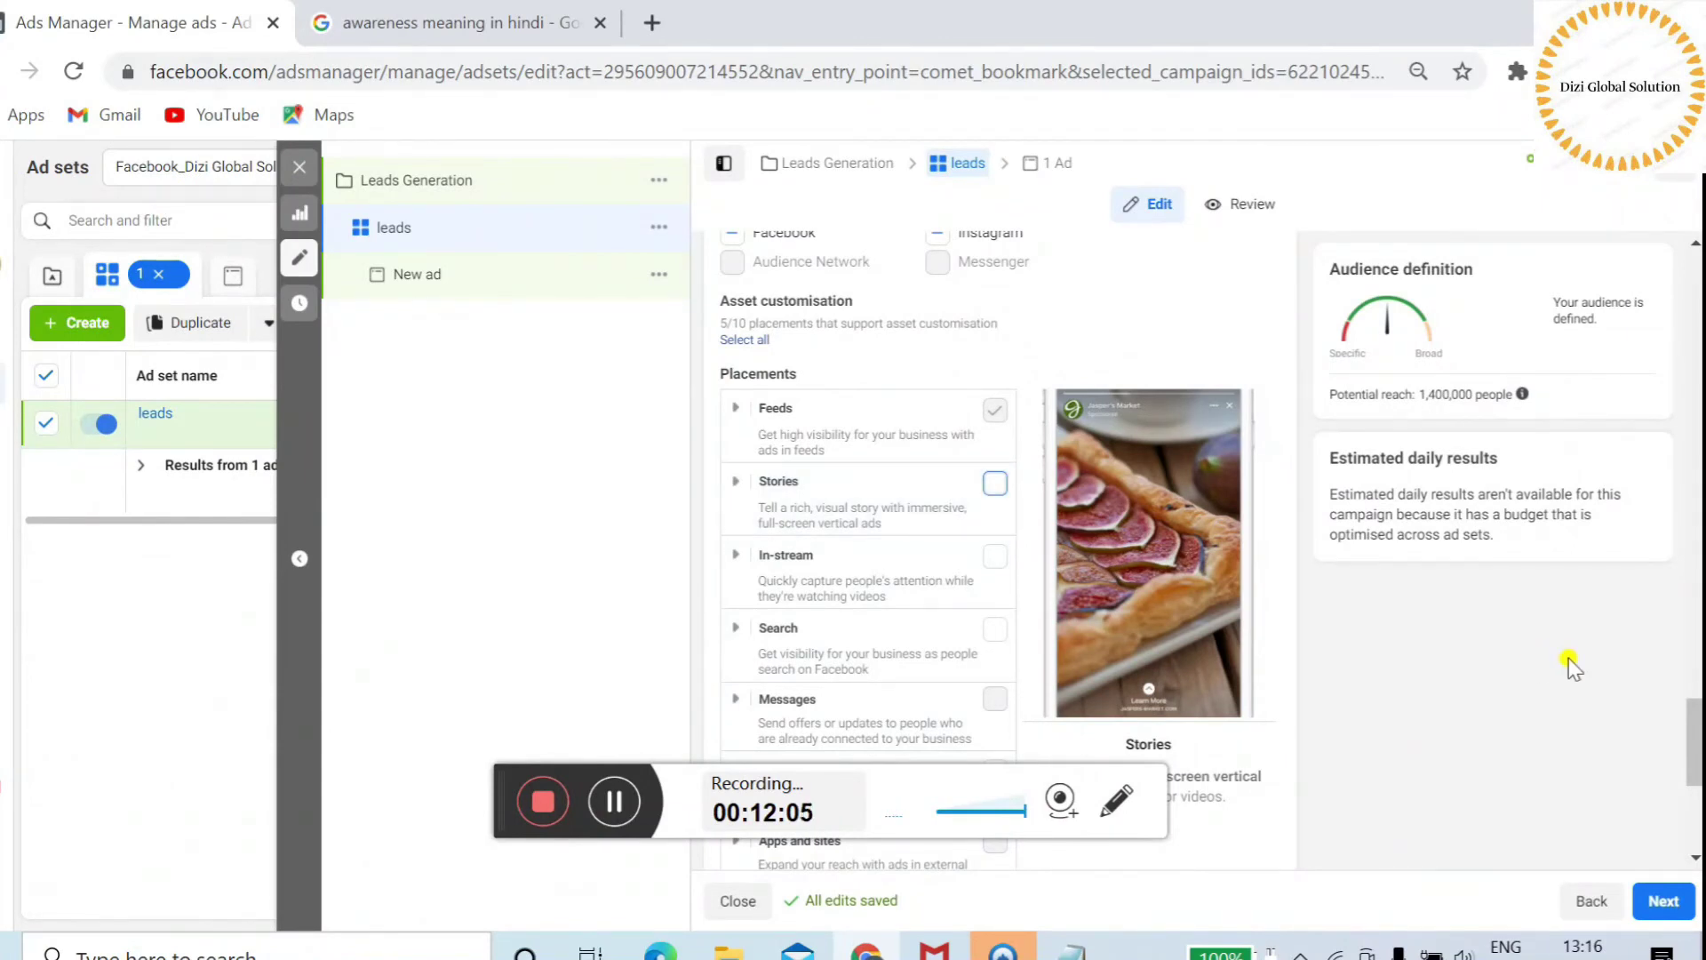
- Finish the ad set and proceed to the settings of its new ad
{"action": "left_click_drag", "start_coordinate": [1696, 753], "coordinate": [1697, 813]}
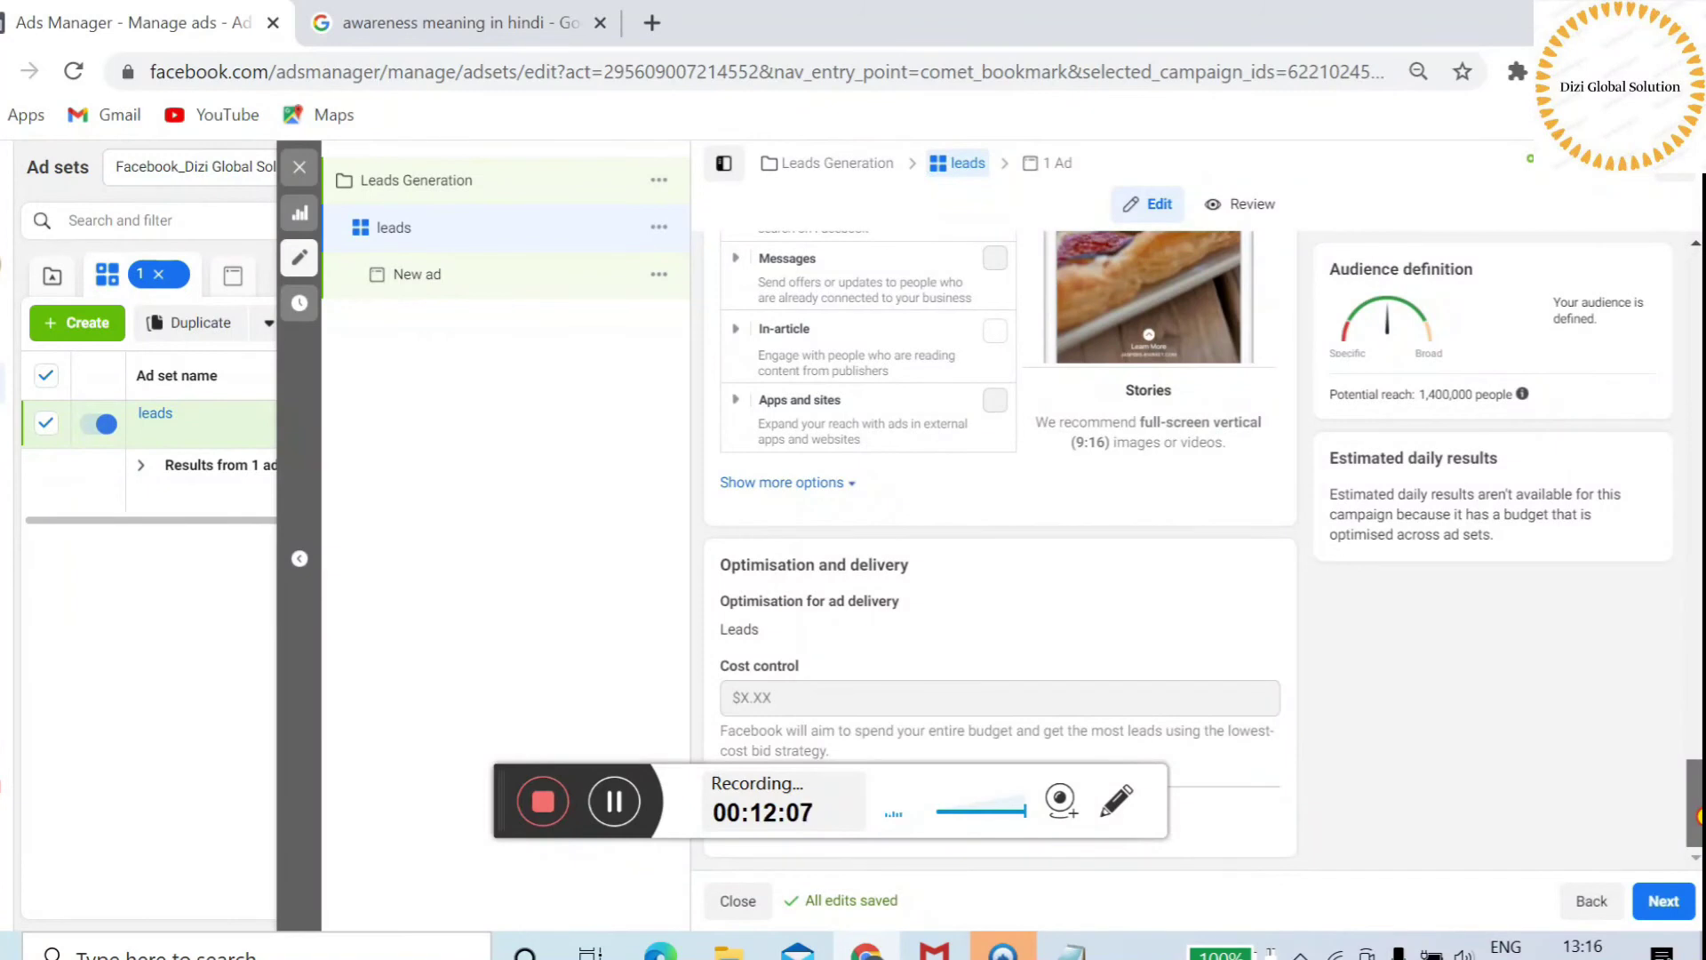
{"action": "left_click", "coordinate": [1661, 901]}
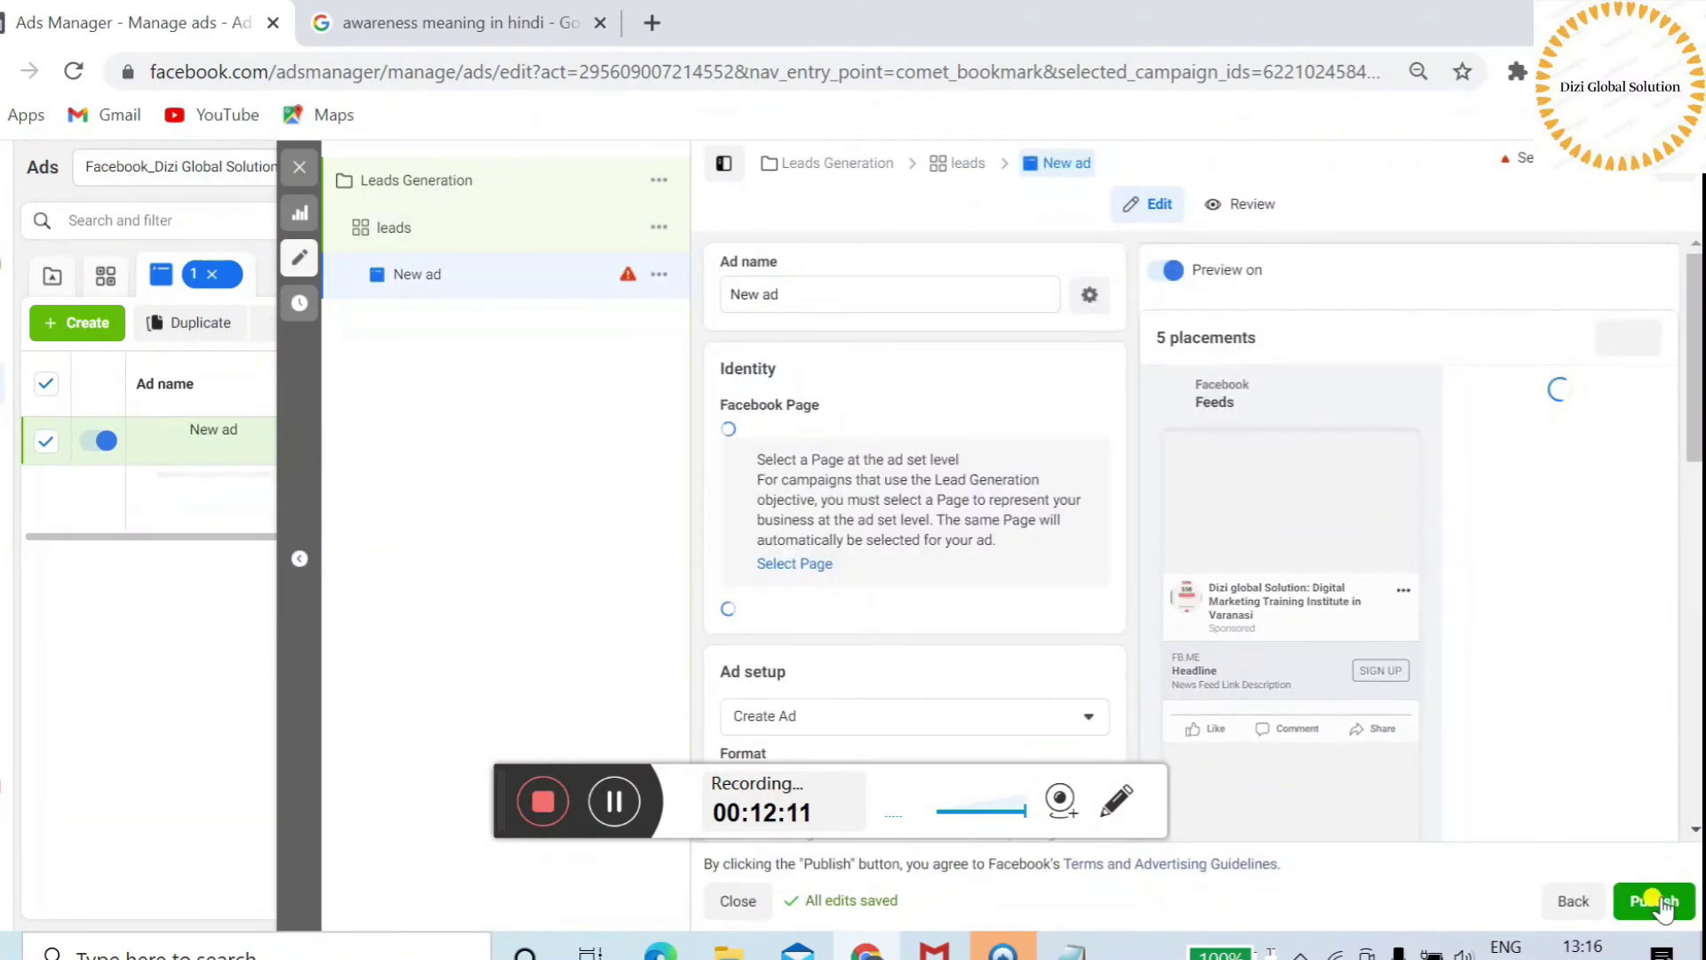
{"action": "left_click", "coordinate": [1654, 900]}
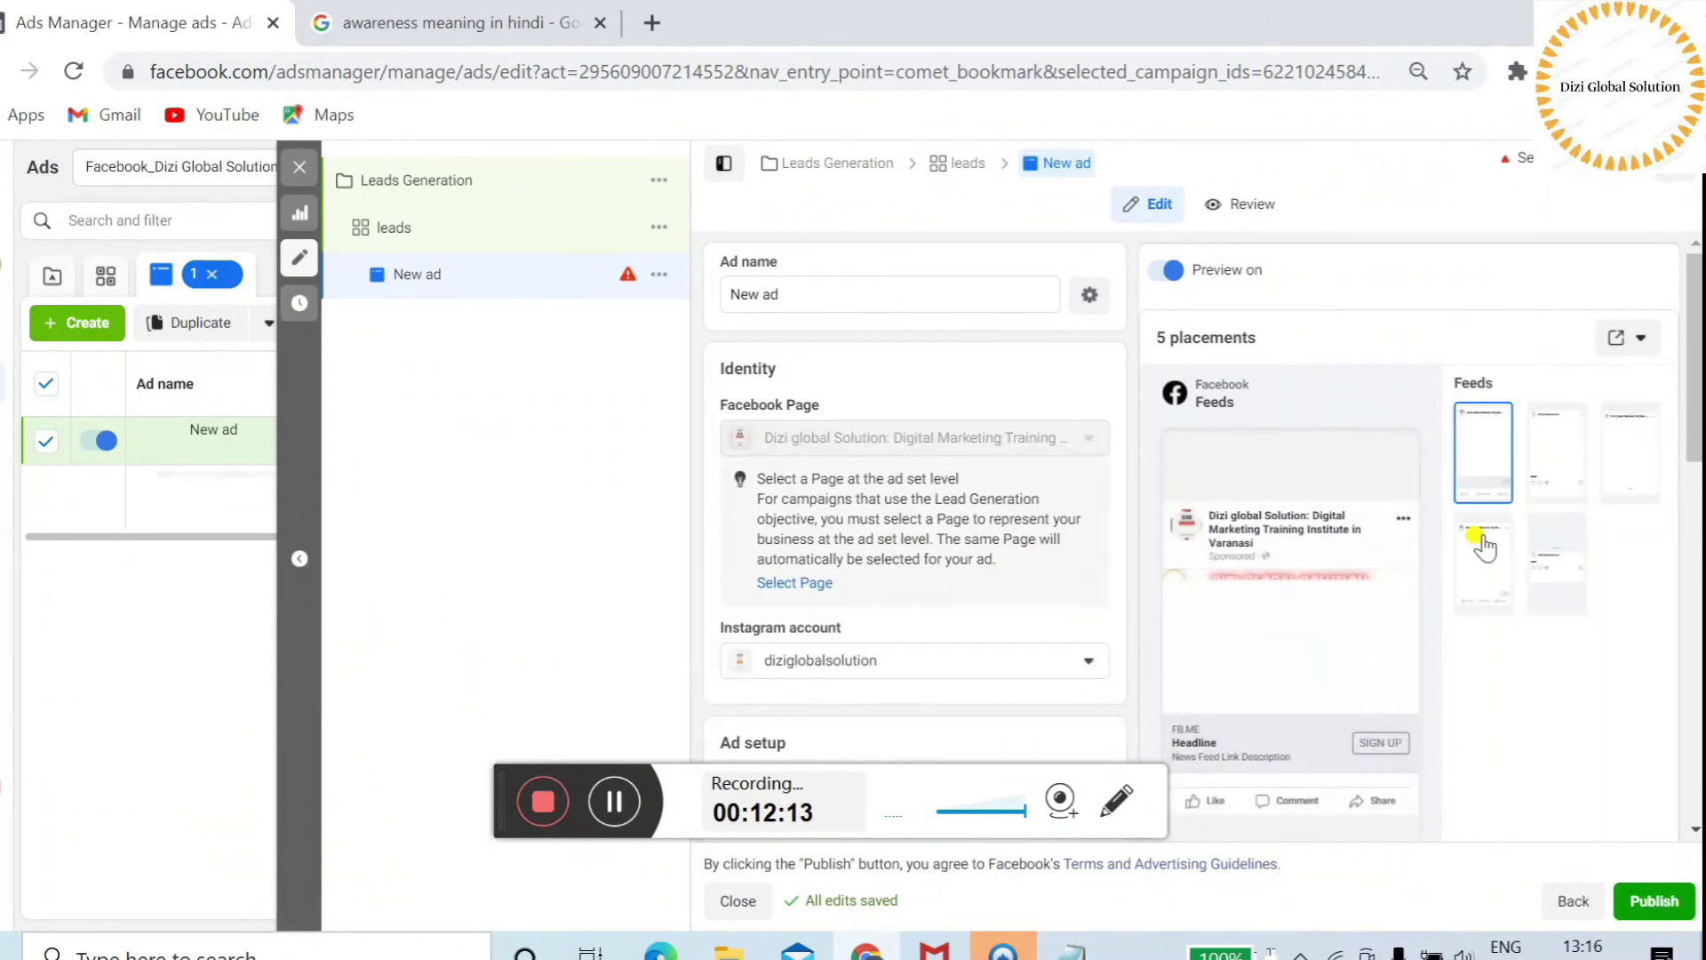
- Rename the ad as "new leads"
{"action": "left_click", "coordinate": [847, 287]}
{"action": "key", "text": "BackSpace"}
{"action": "key", "text": "BackSpace"}
{"action": "key", "text": "BackSpace"}
{"action": "key", "text": "BackSpace"}
{"action": "key", "text": "BackSpace"}
{"action": "key", "text": "BackSpace"}
{"action": "type", "text": "new leads"}
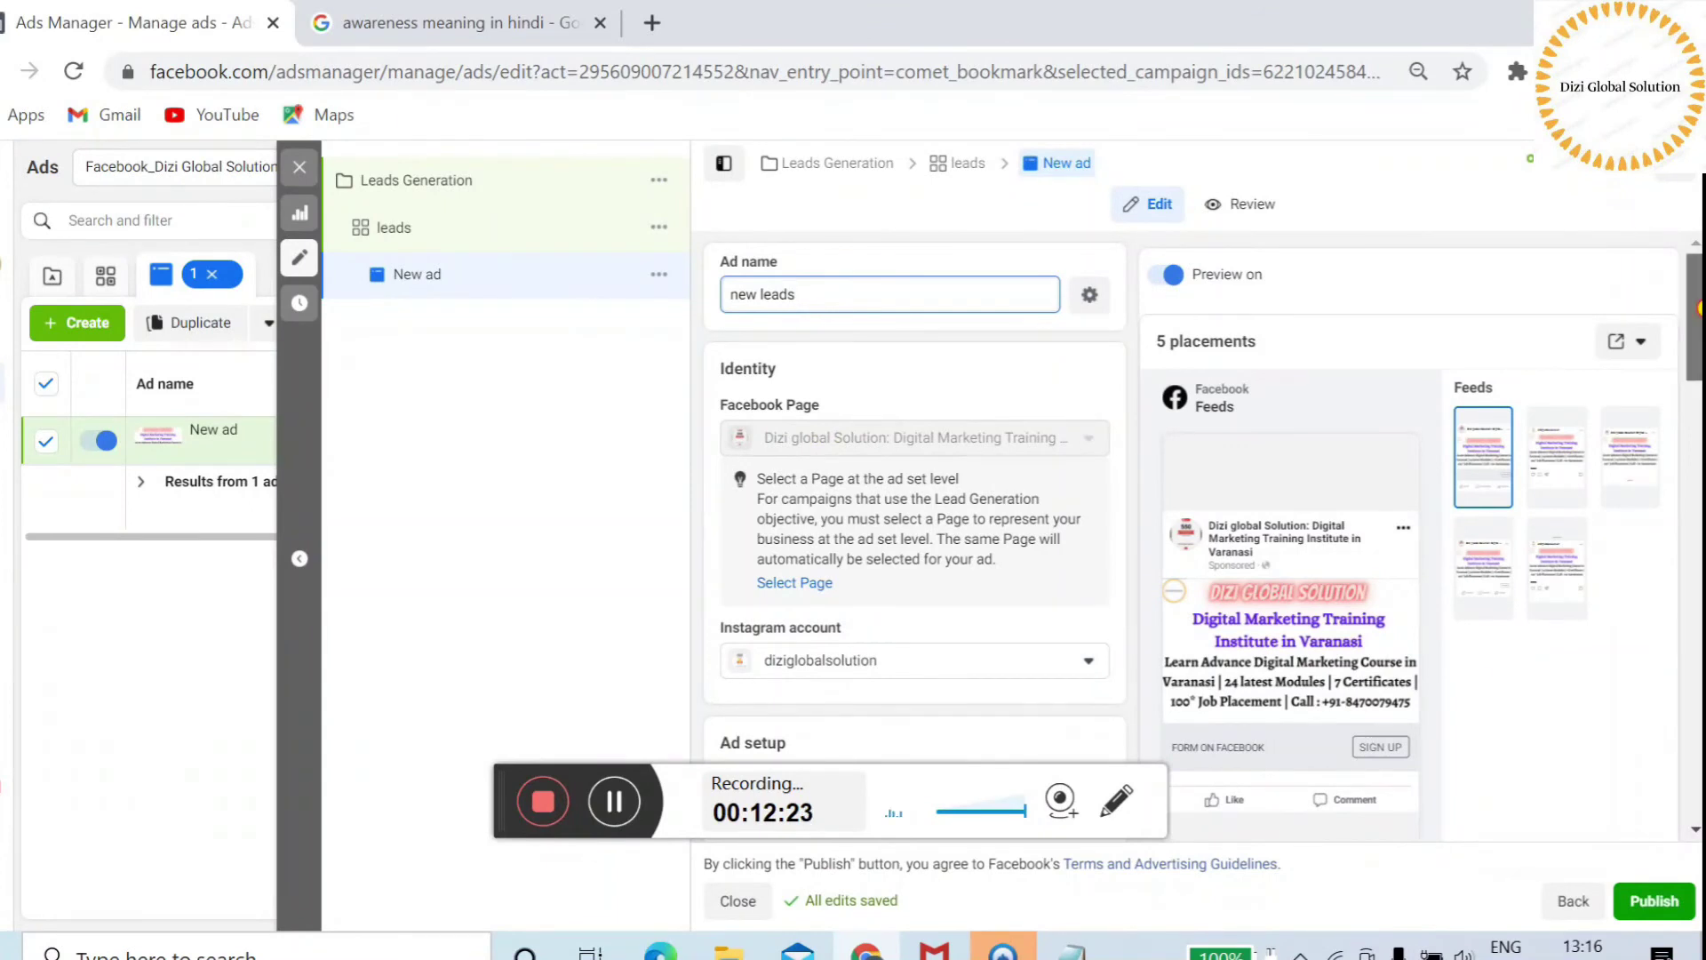
- Replace the ad's media with the first 1200 × 628 account image named Copy of Dizi Global Solution.png
{"action": "scroll", "coordinate": [822, 440], "scroll_direction": "down", "scroll_amount": 3}
{"action": "scroll", "coordinate": [915, 498], "scroll_direction": "down", "scroll_amount": 2}
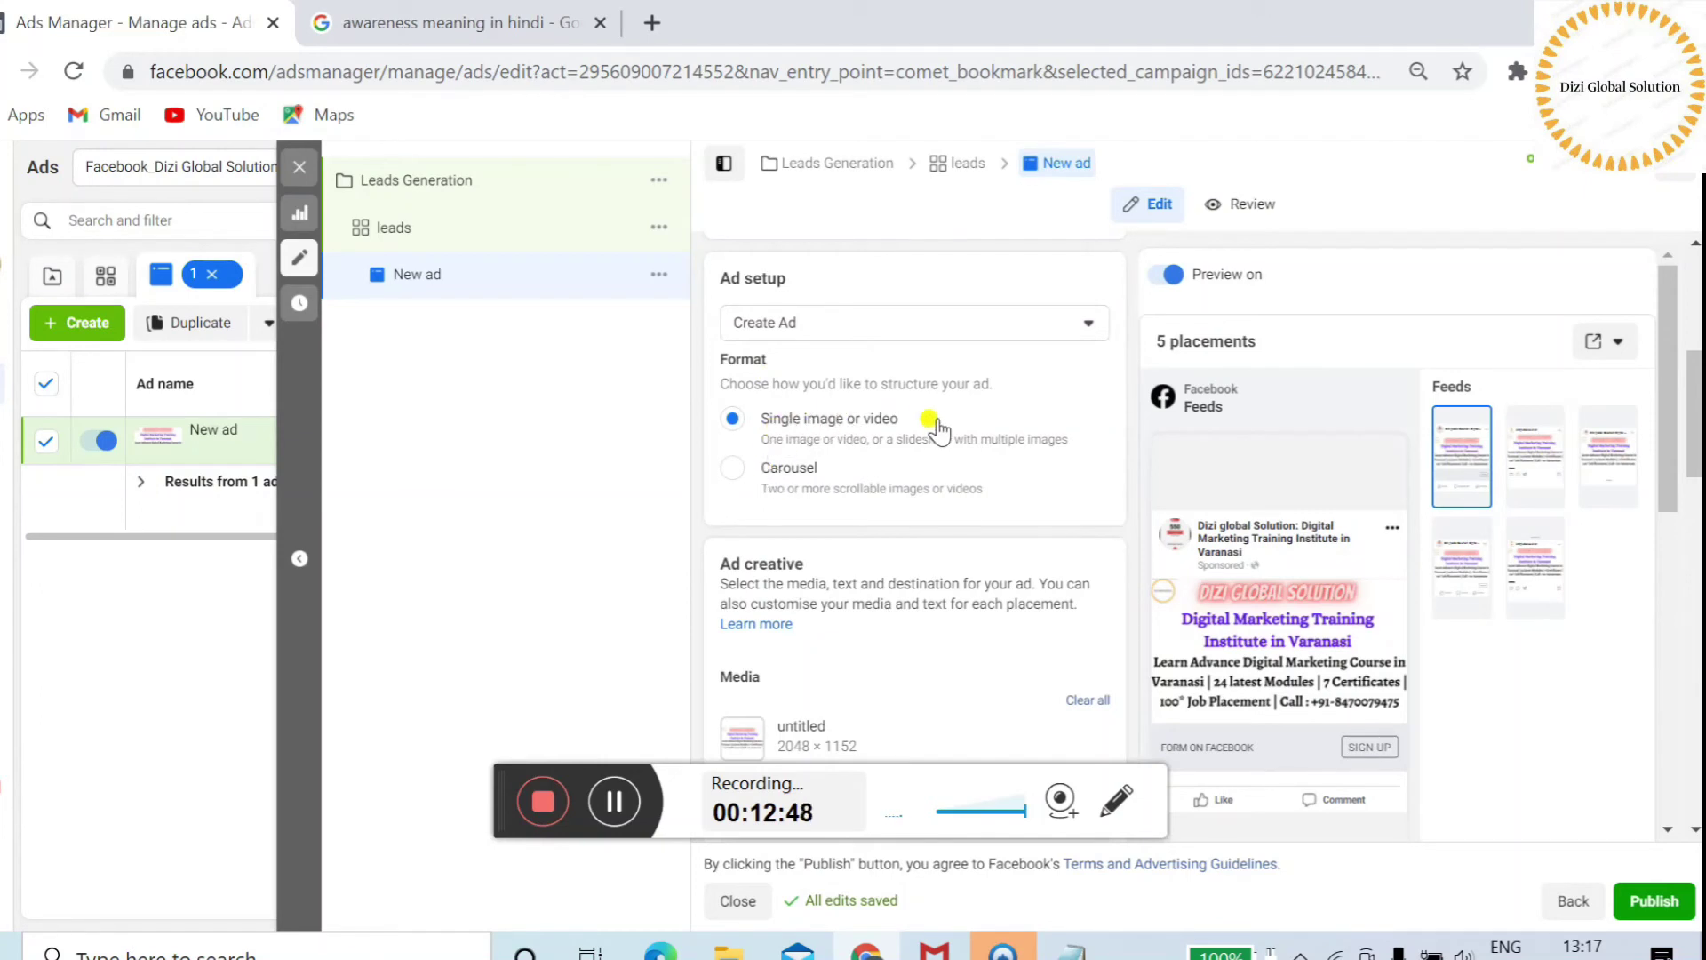
{"action": "scroll", "coordinate": [1671, 440], "scroll_direction": "down", "scroll_amount": 2}
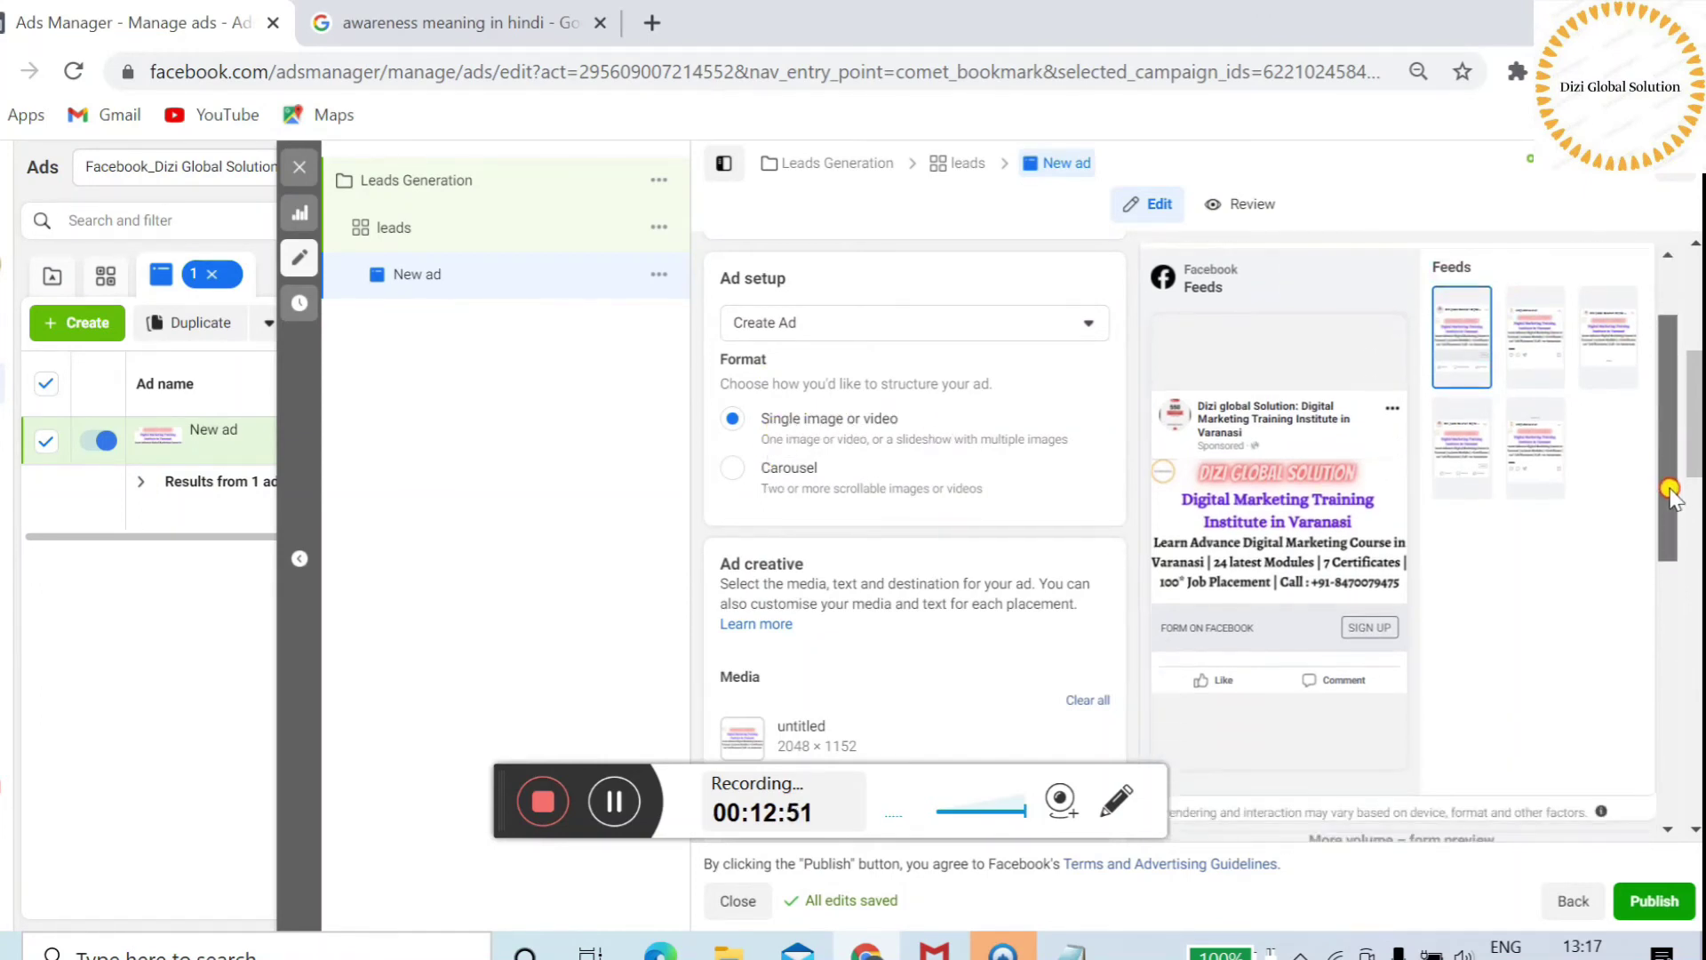
{"action": "scroll", "coordinate": [1697, 498], "scroll_direction": "down", "scroll_amount": 3}
{"action": "scroll", "coordinate": [1697, 498], "scroll_direction": "down", "scroll_amount": 1}
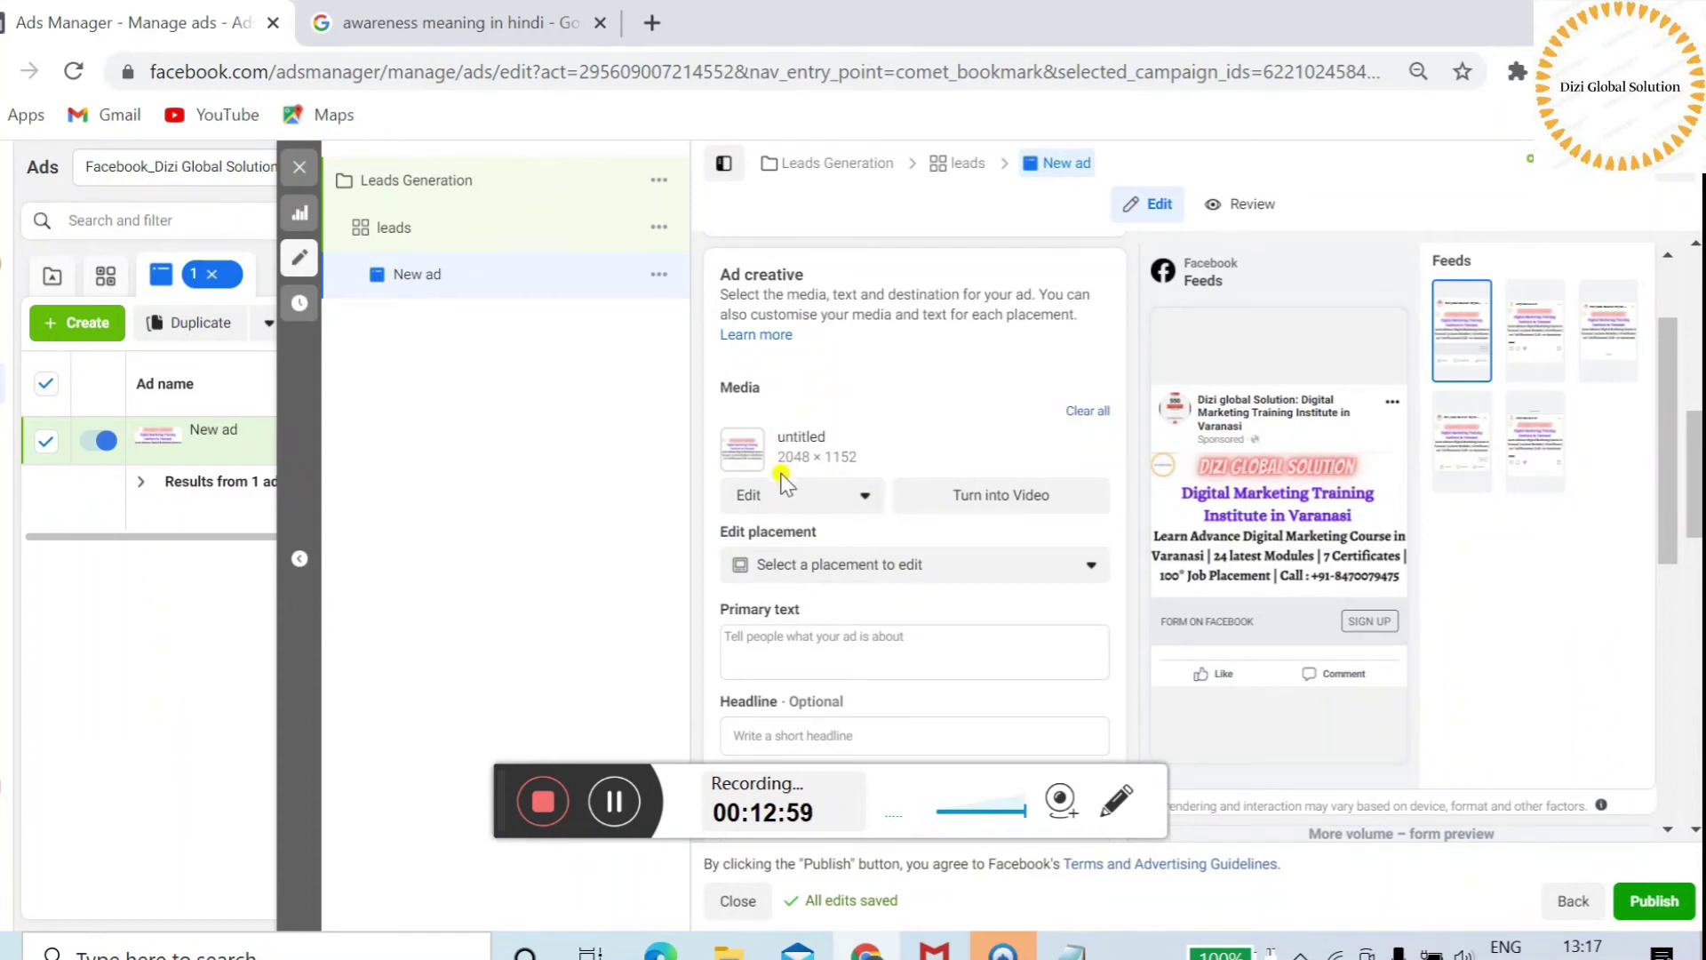
{"action": "left_click", "coordinate": [769, 494]}
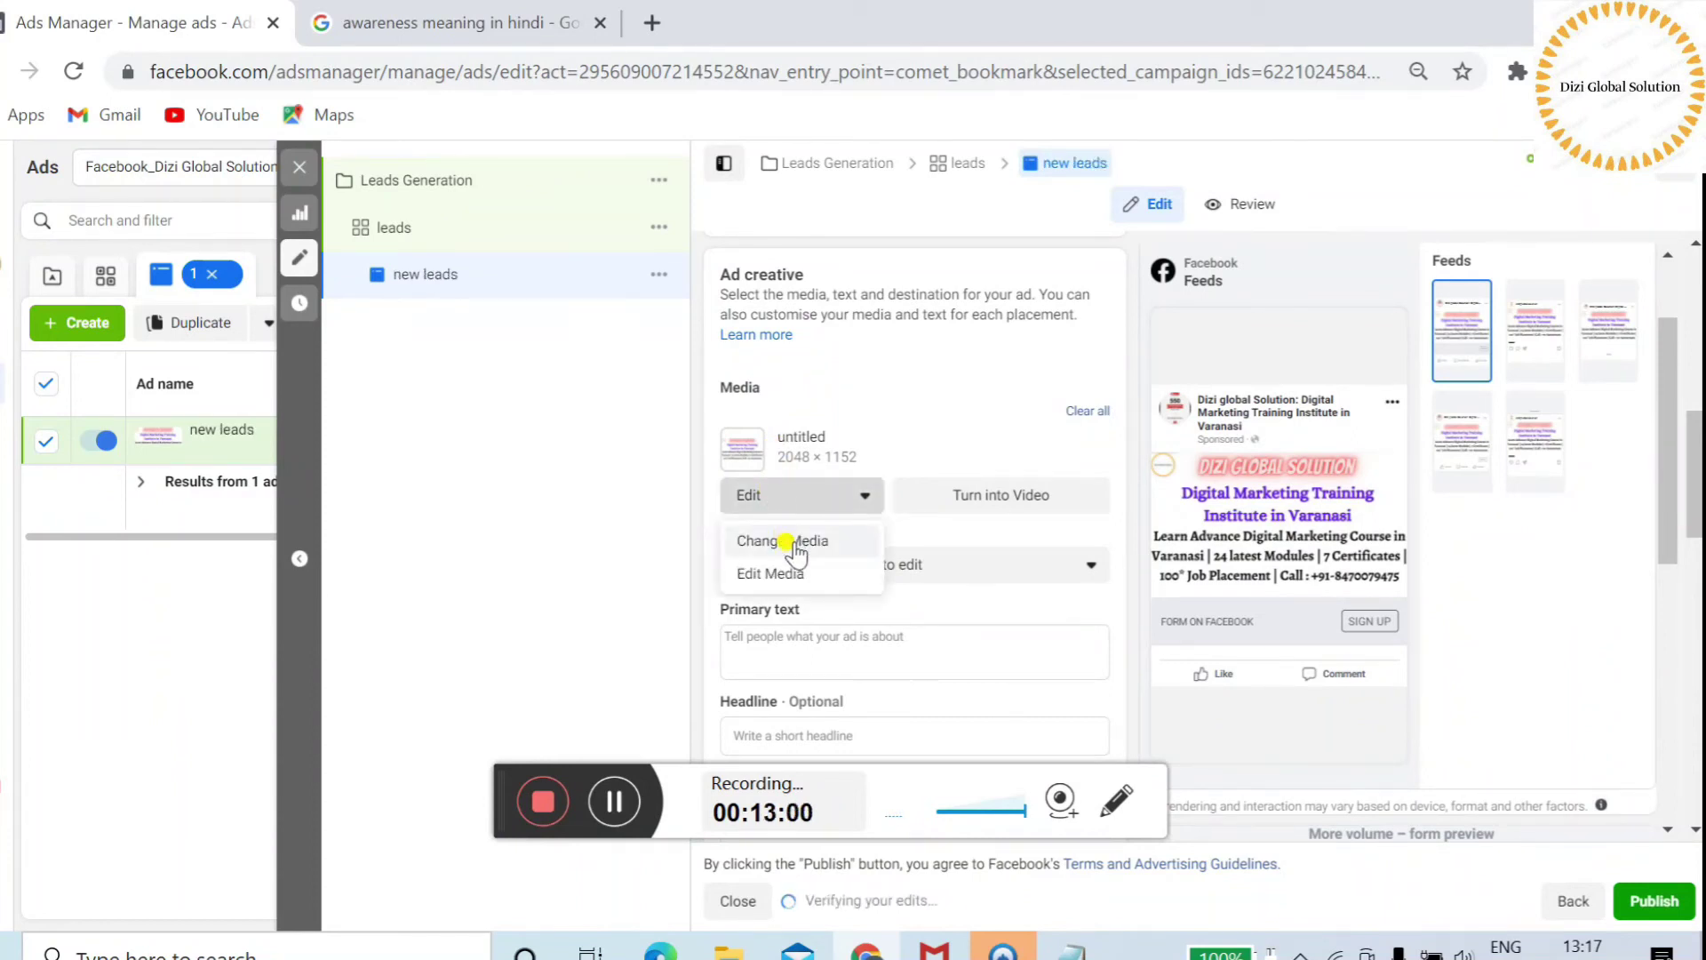
{"action": "left_click", "coordinate": [794, 544]}
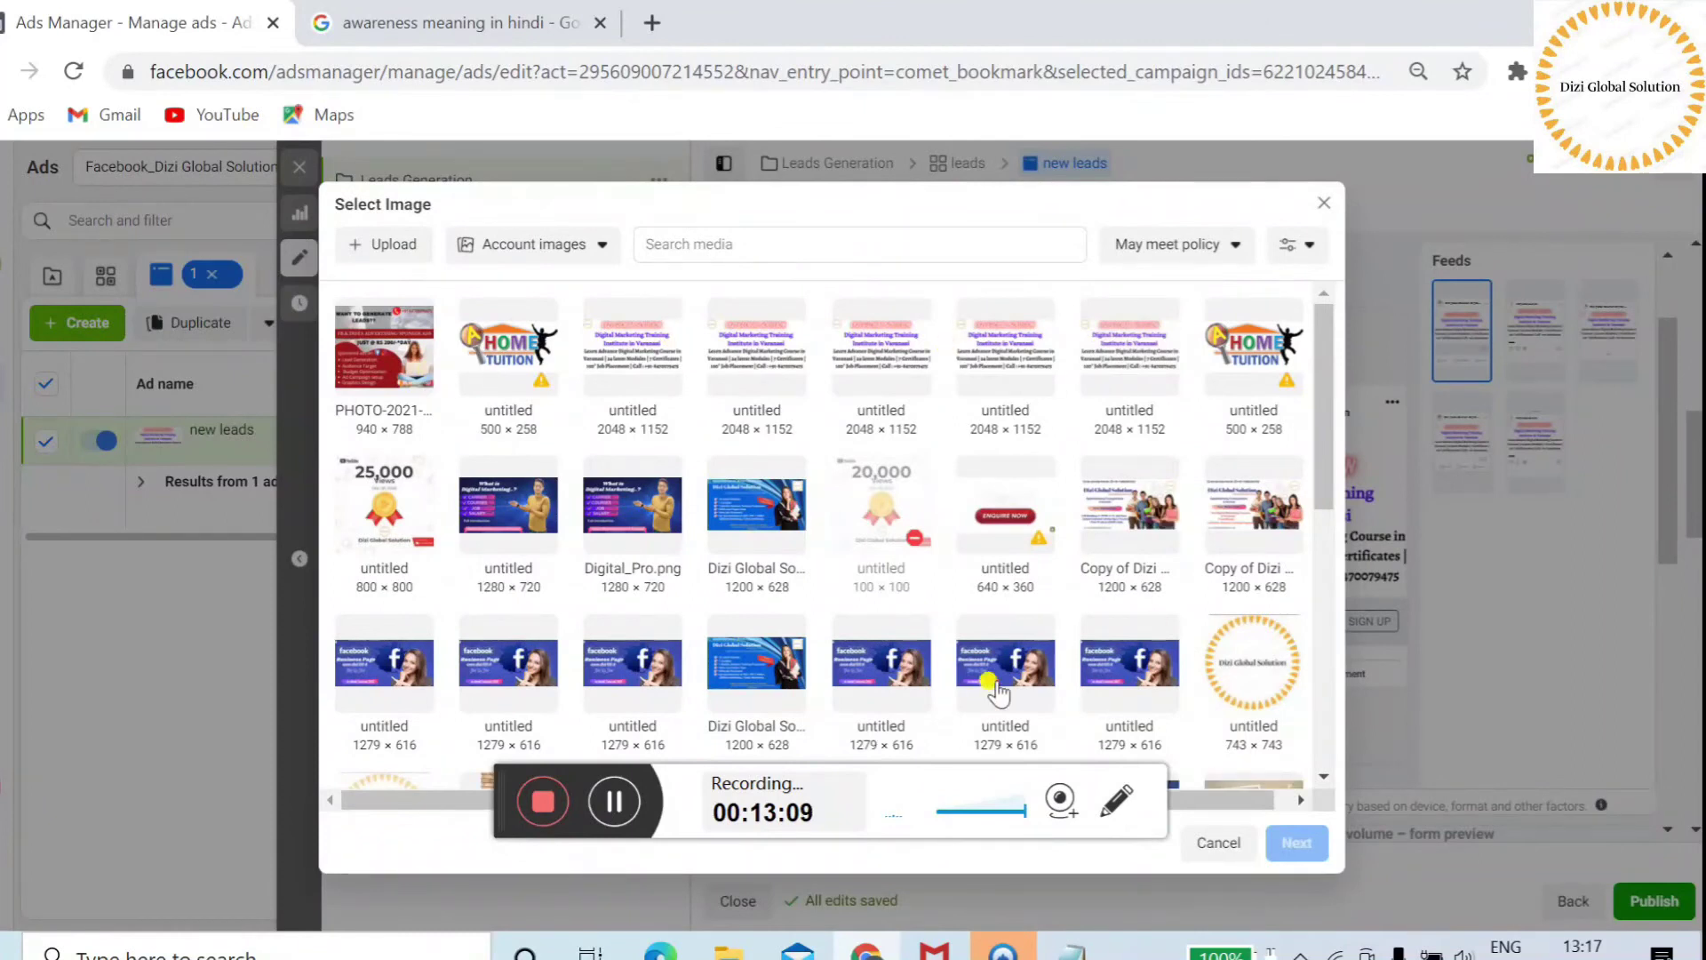
{"action": "left_click", "coordinate": [1138, 502]}
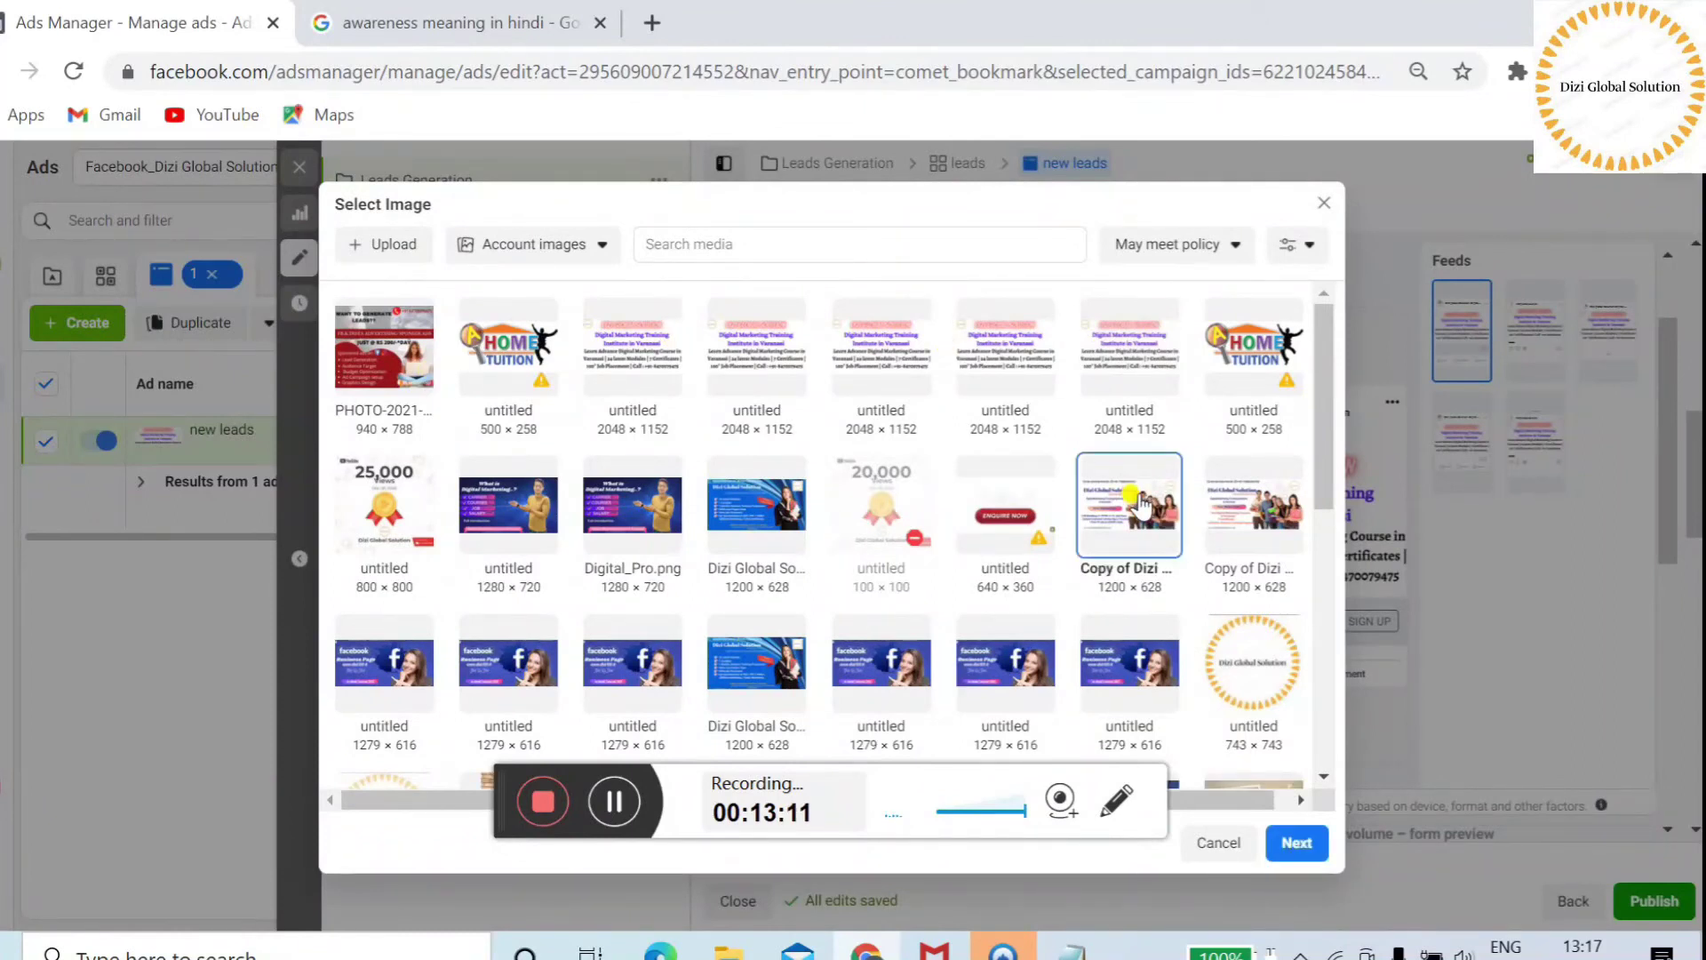
{"action": "left_click", "coordinate": [1296, 842]}
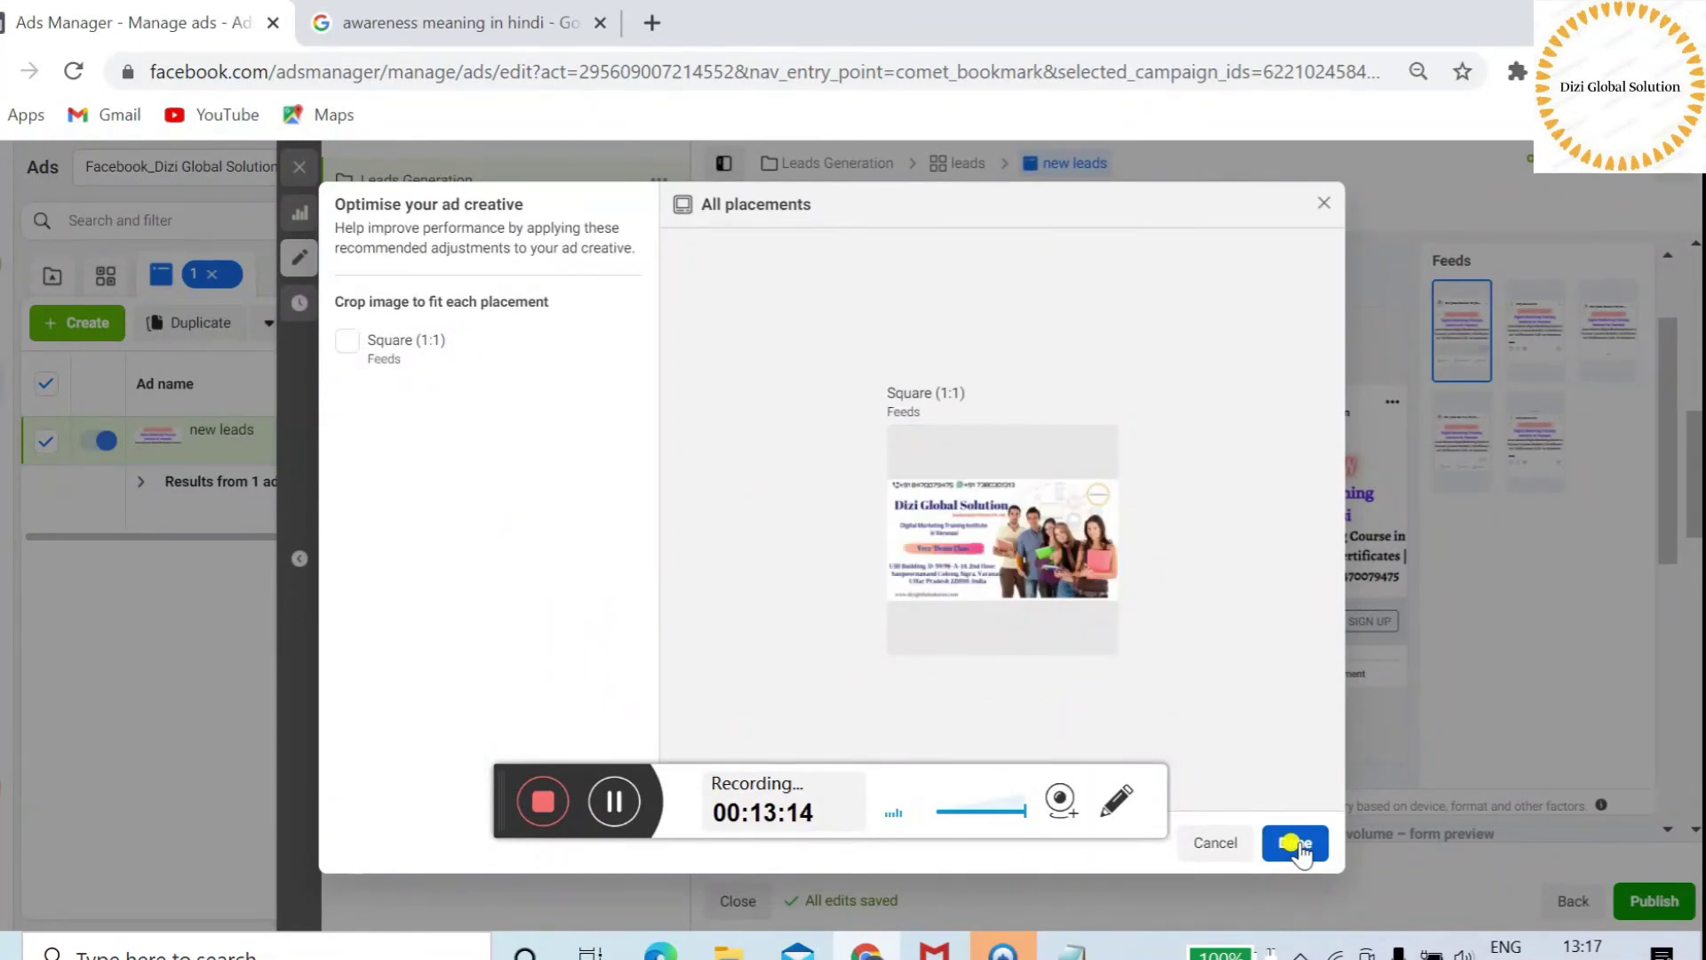
{"action": "left_click", "coordinate": [1297, 842]}
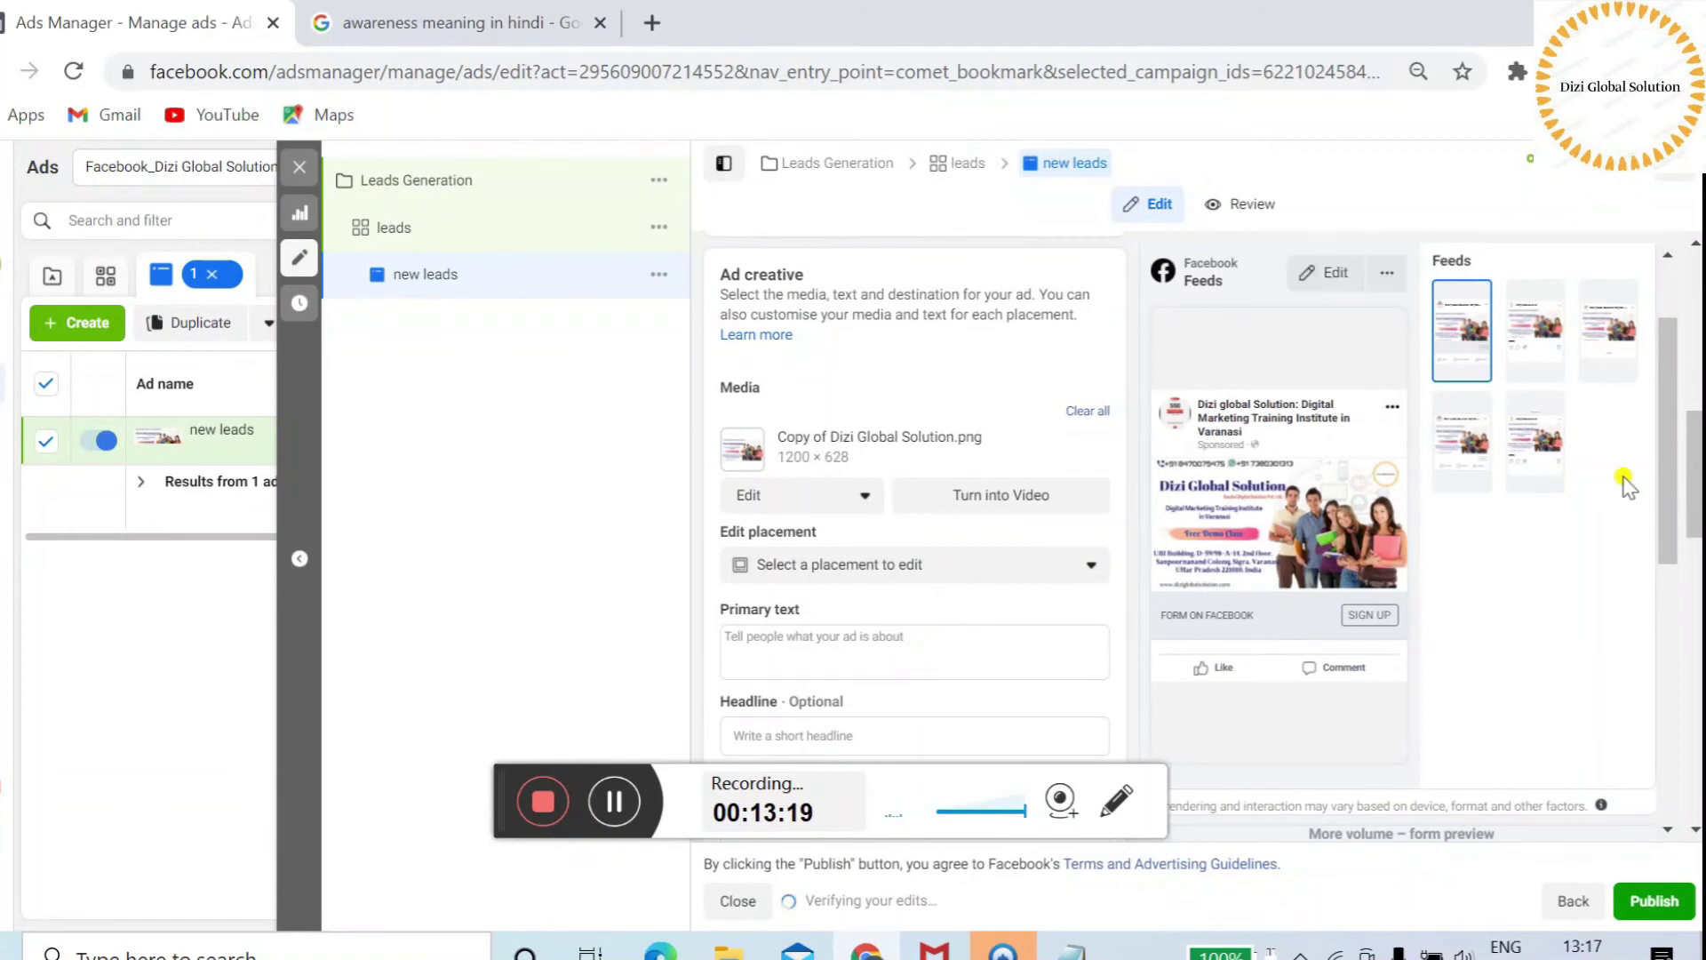
{"action": "left_click_drag", "start_coordinate": [1674, 487], "coordinate": [1677, 571]}
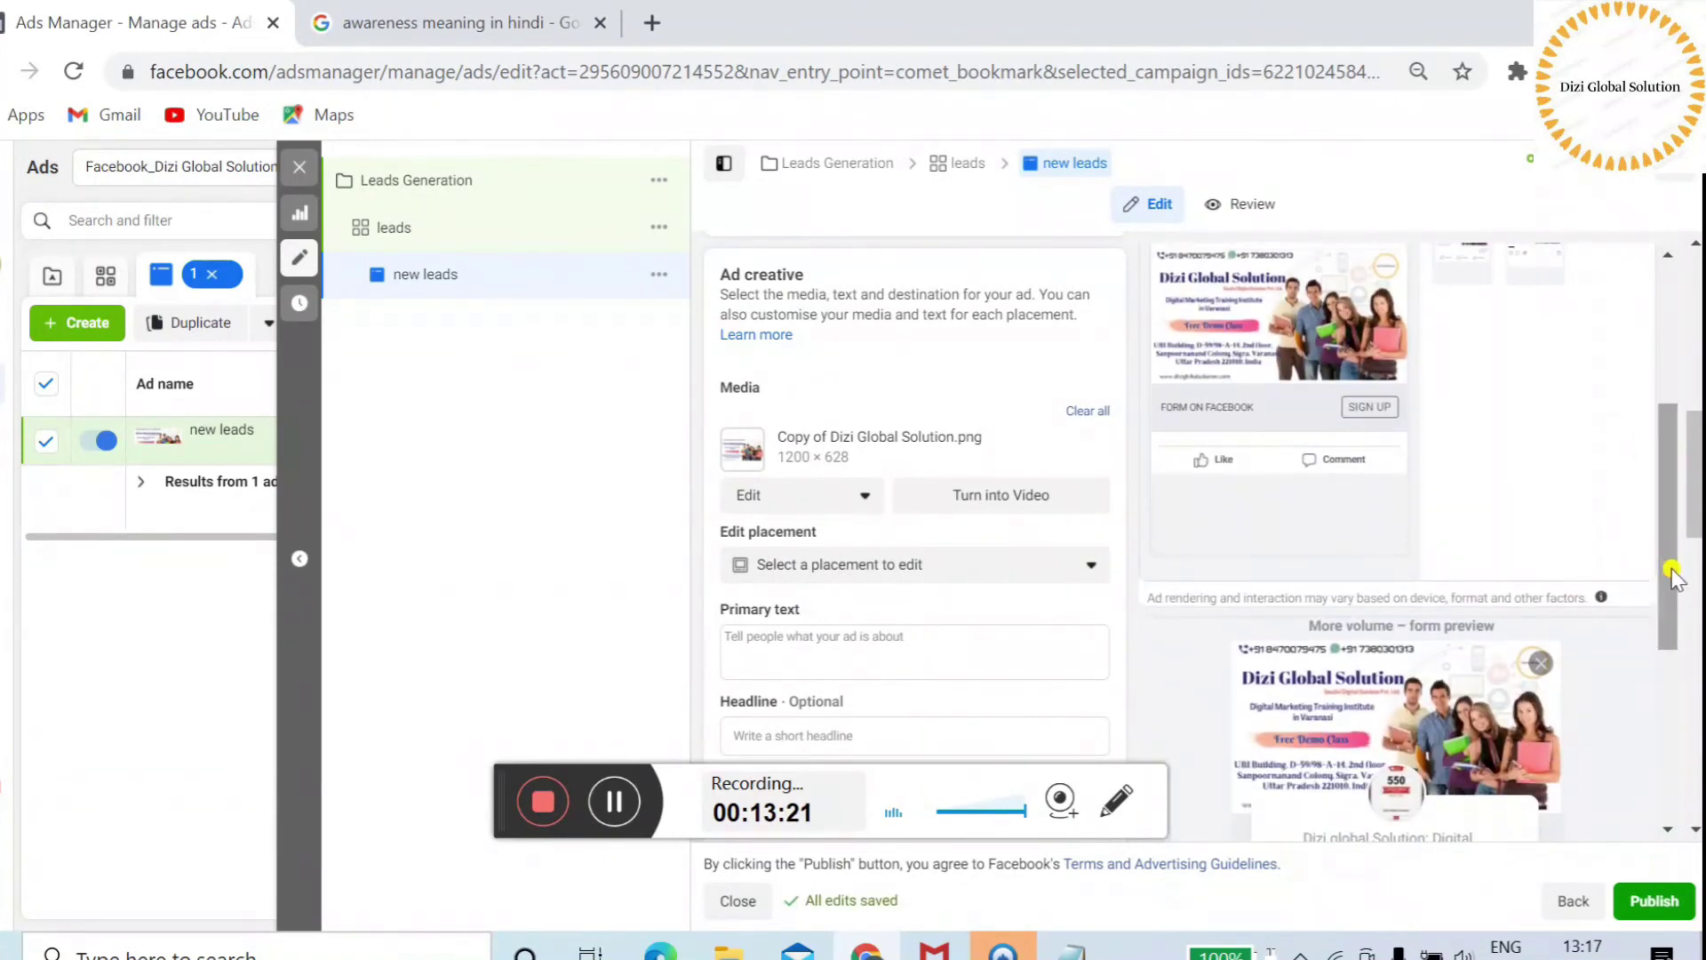
- Paste the copied "No.1 Digital Marketing Institute in Varanasi" course list with contact details and hashtags as the primary text, and expand it in the preview
{"action": "left_click", "coordinate": [1018, 660]}
{"action": "left_click_drag", "start_coordinate": [1696, 487], "coordinate": [1699, 544]}
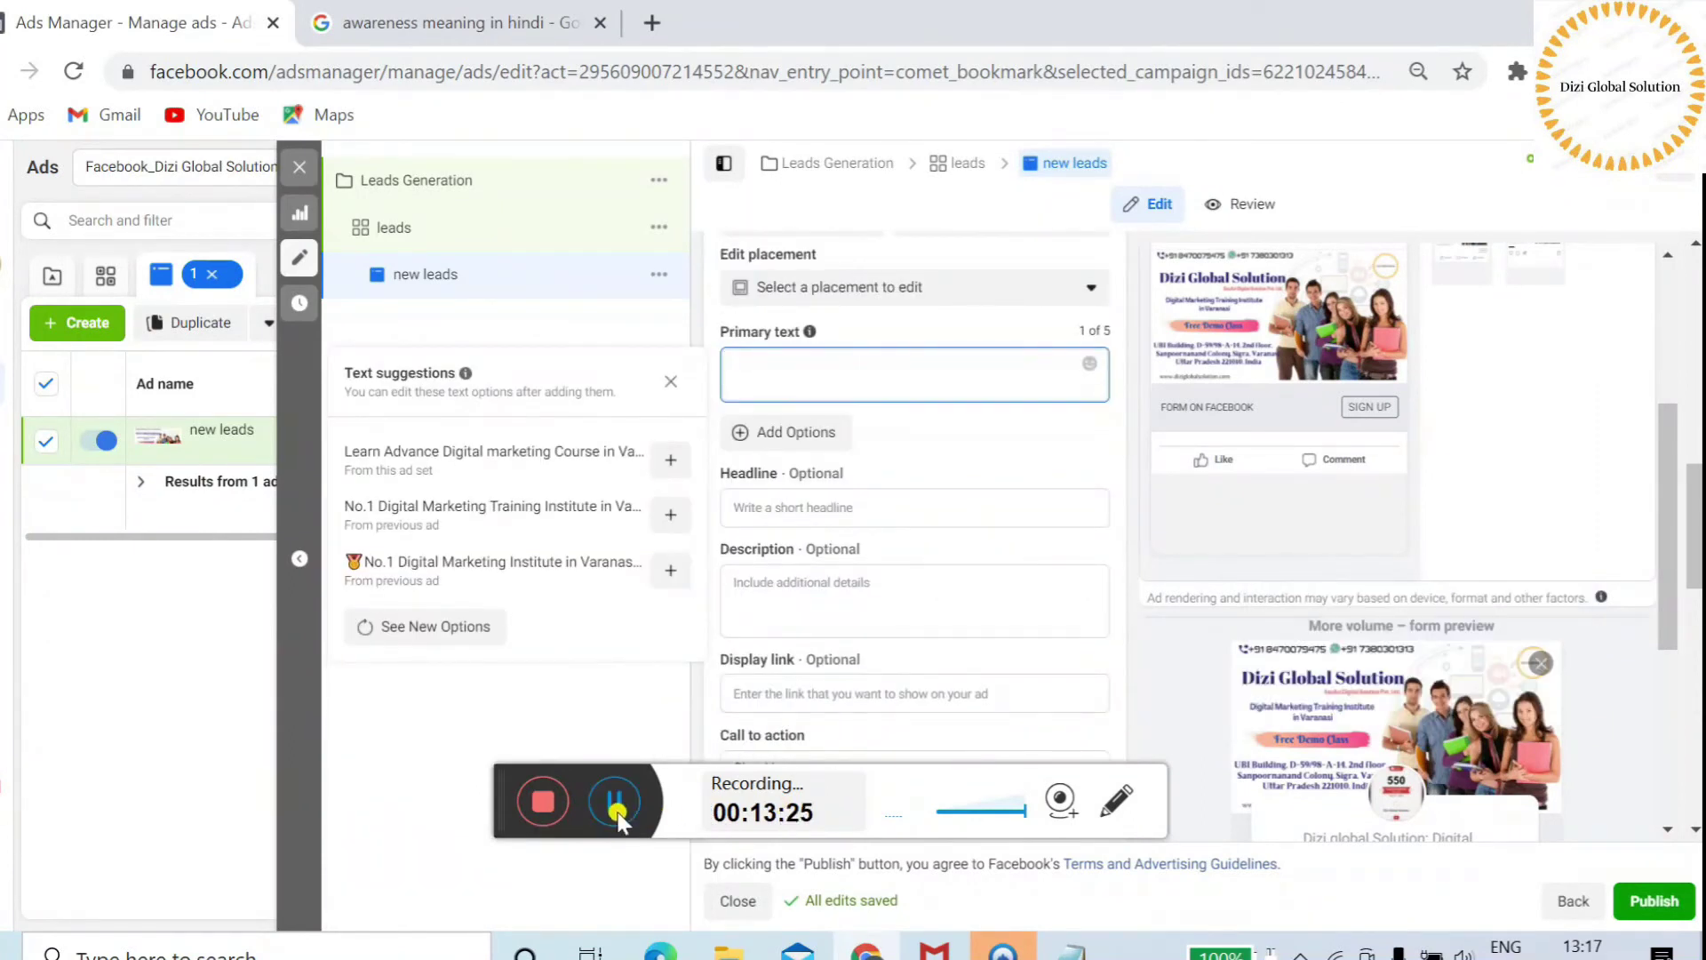
{"action": "left_click", "coordinate": [724, 565]}
{"action": "left_click", "coordinate": [839, 364]}
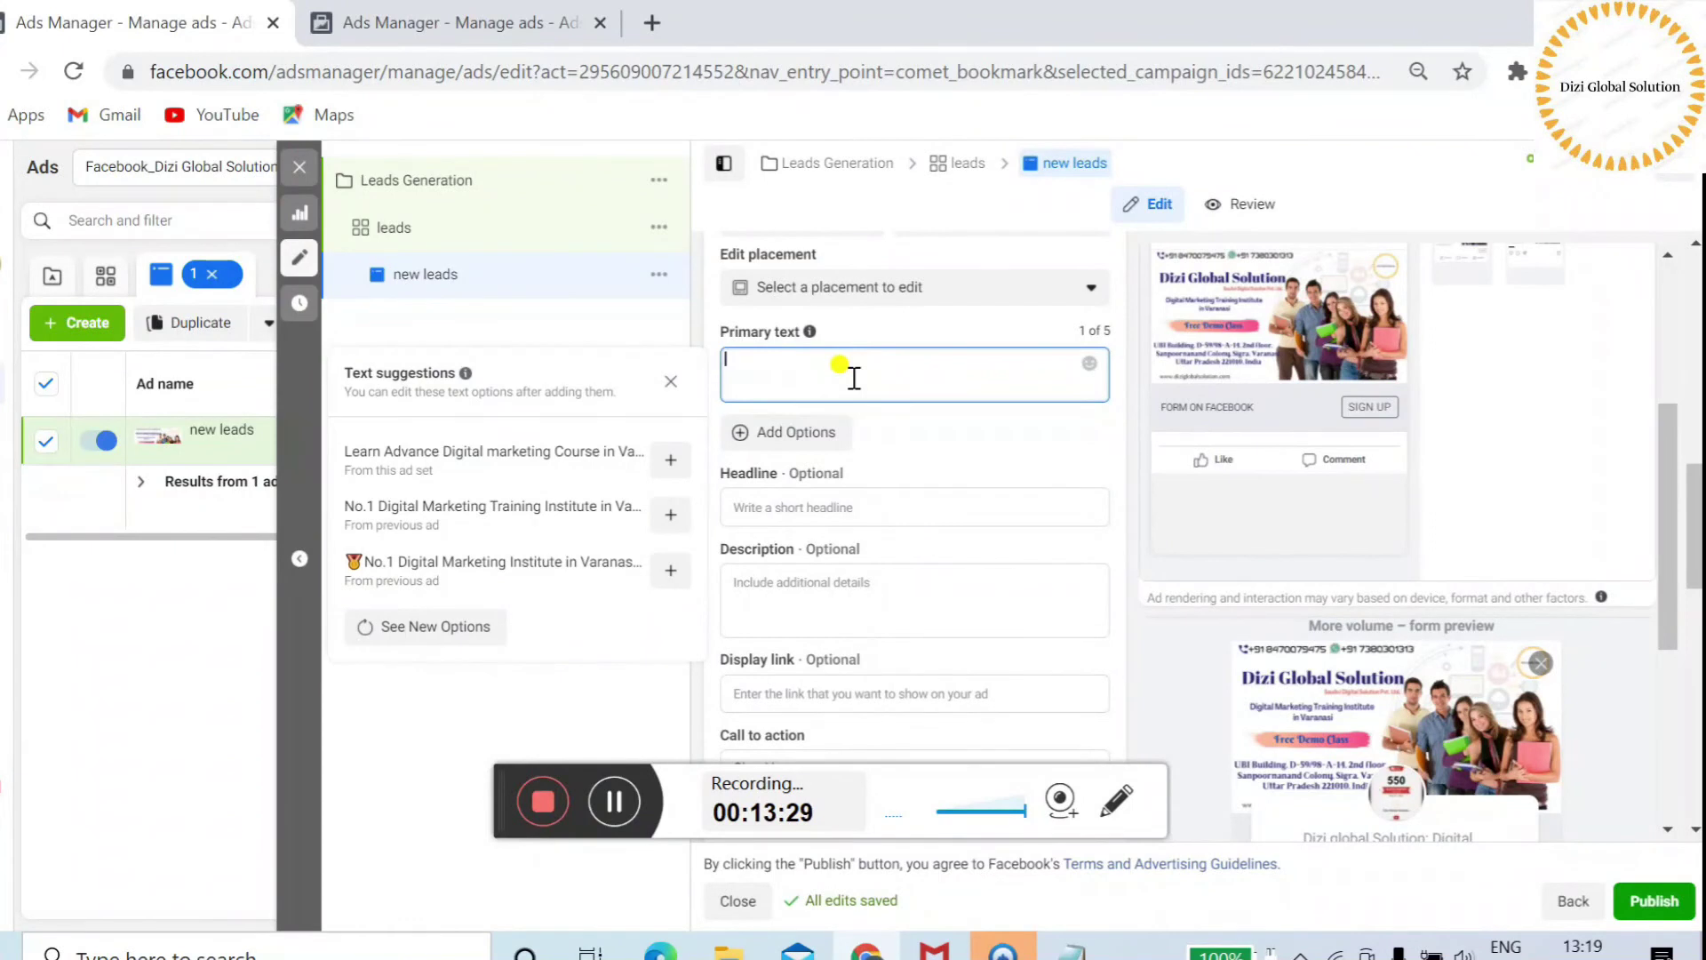
{"action": "key", "text": "ctrl+v"}
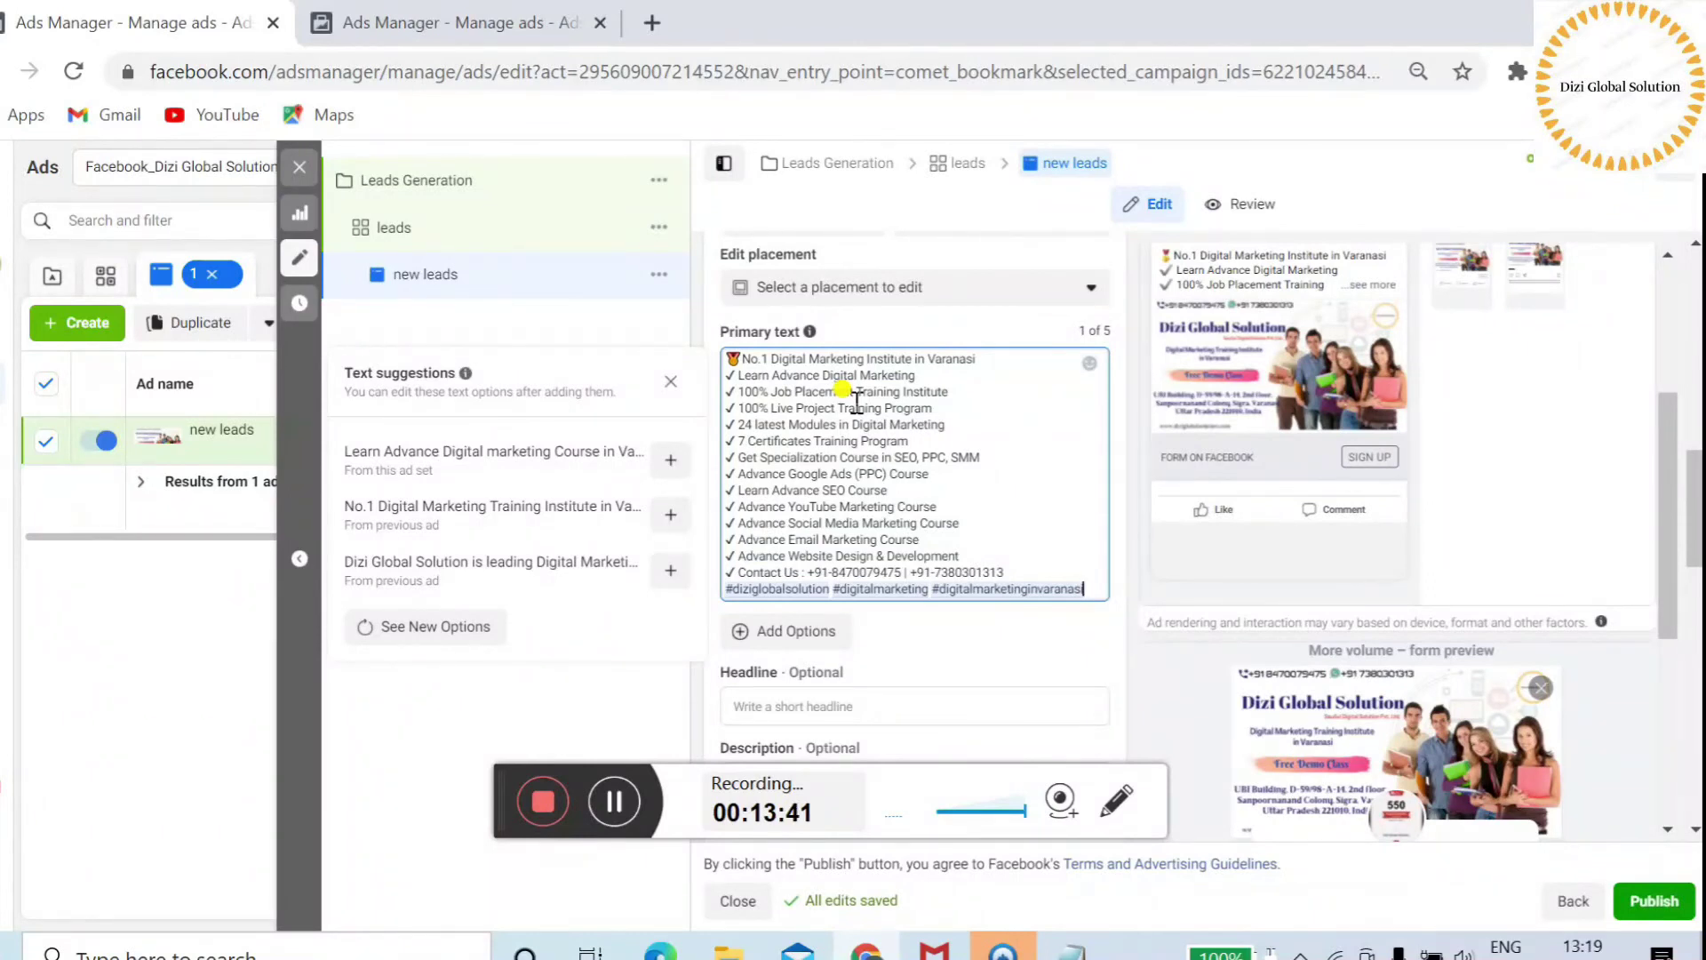
{"action": "left_click", "coordinate": [1374, 287]}
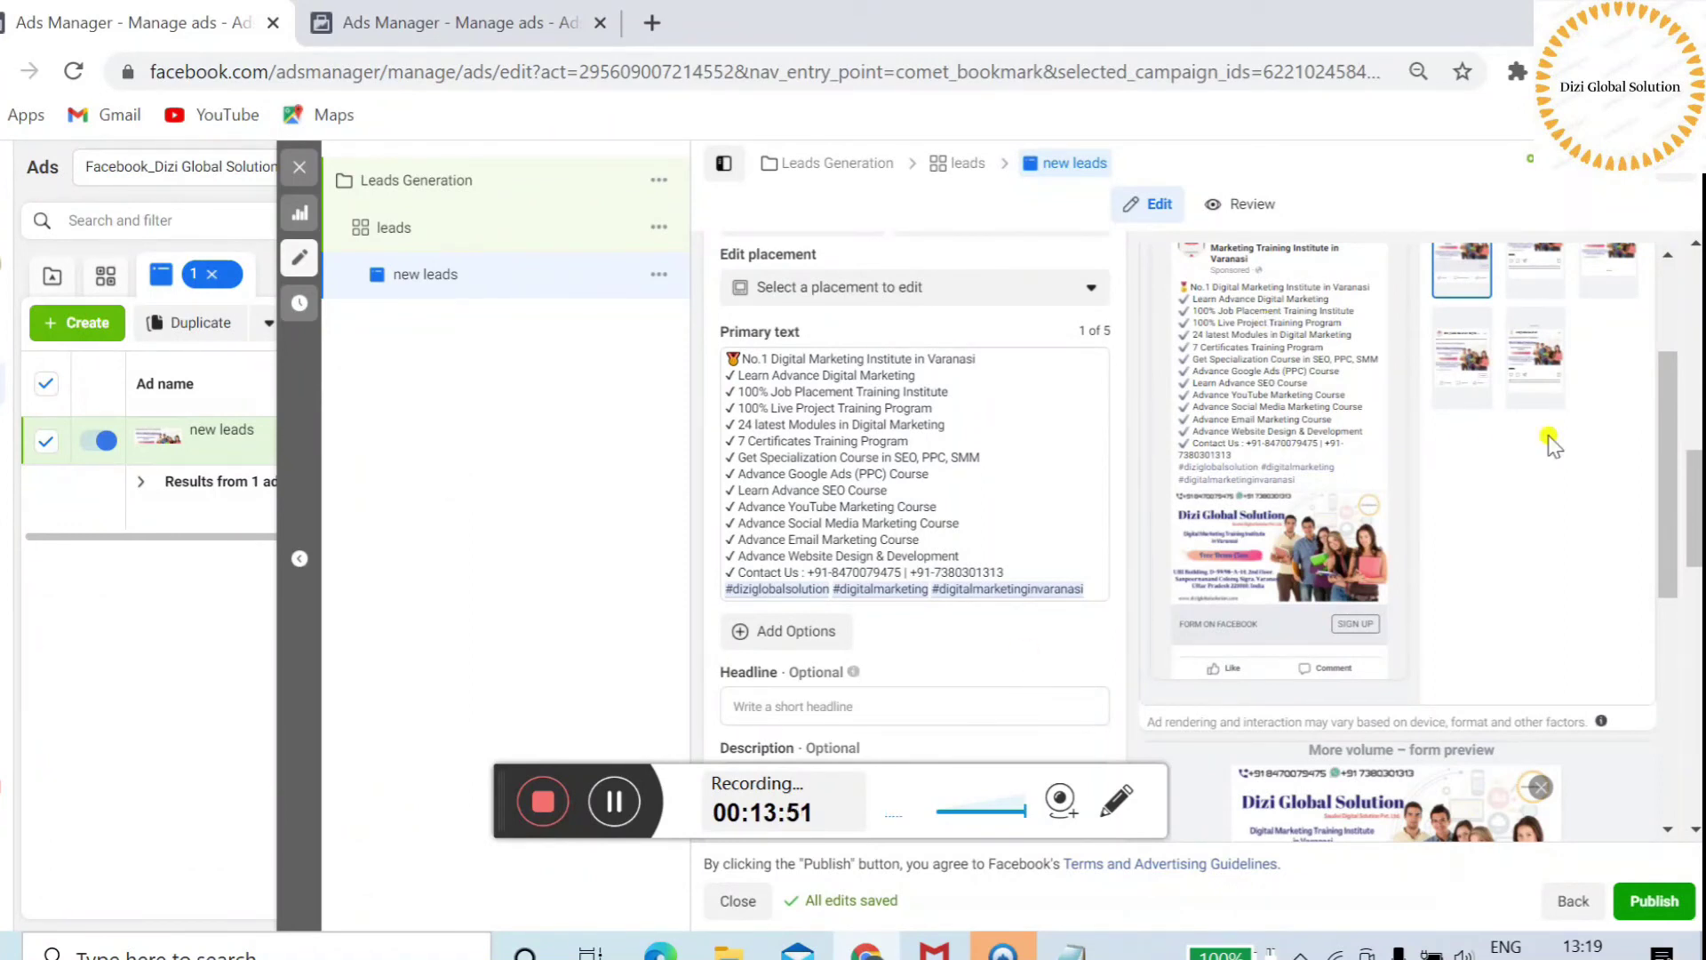
- Enter "Join Advance Digital Marketing in Varanasi" as the ad's headline
{"action": "scroll", "coordinate": [1697, 484], "scroll_direction": "down", "scroll_amount": 1}
{"action": "scroll", "coordinate": [1698, 484], "scroll_direction": "down", "scroll_amount": 3}
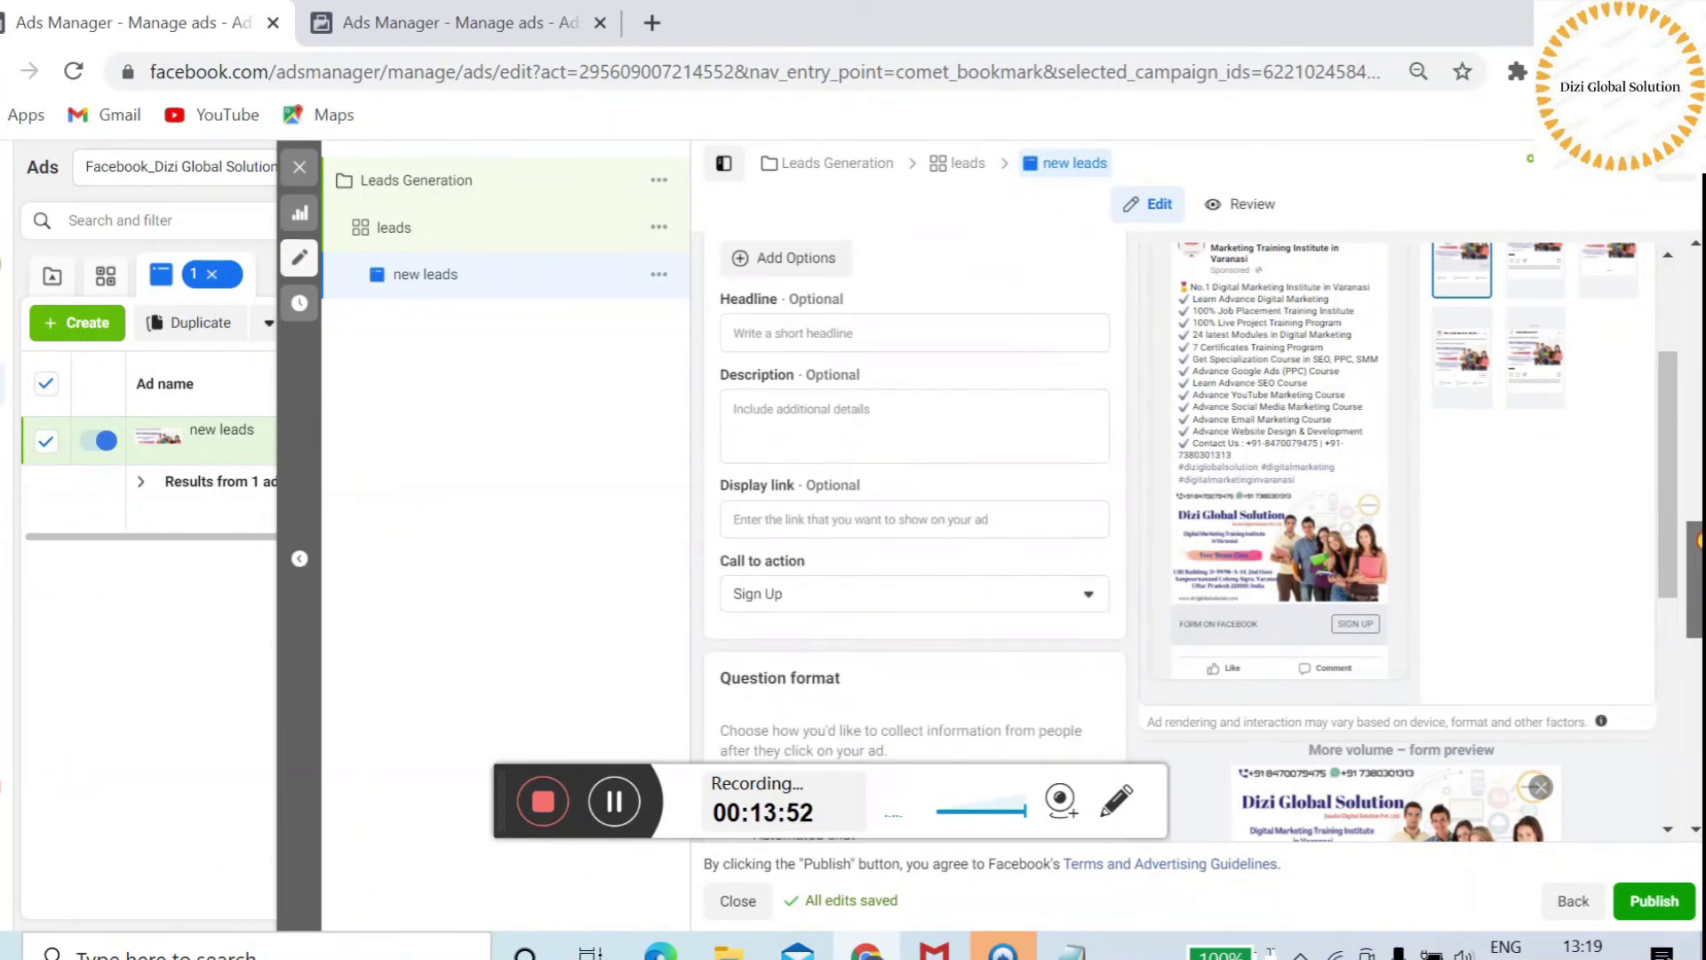
{"action": "left_click", "coordinate": [947, 338]}
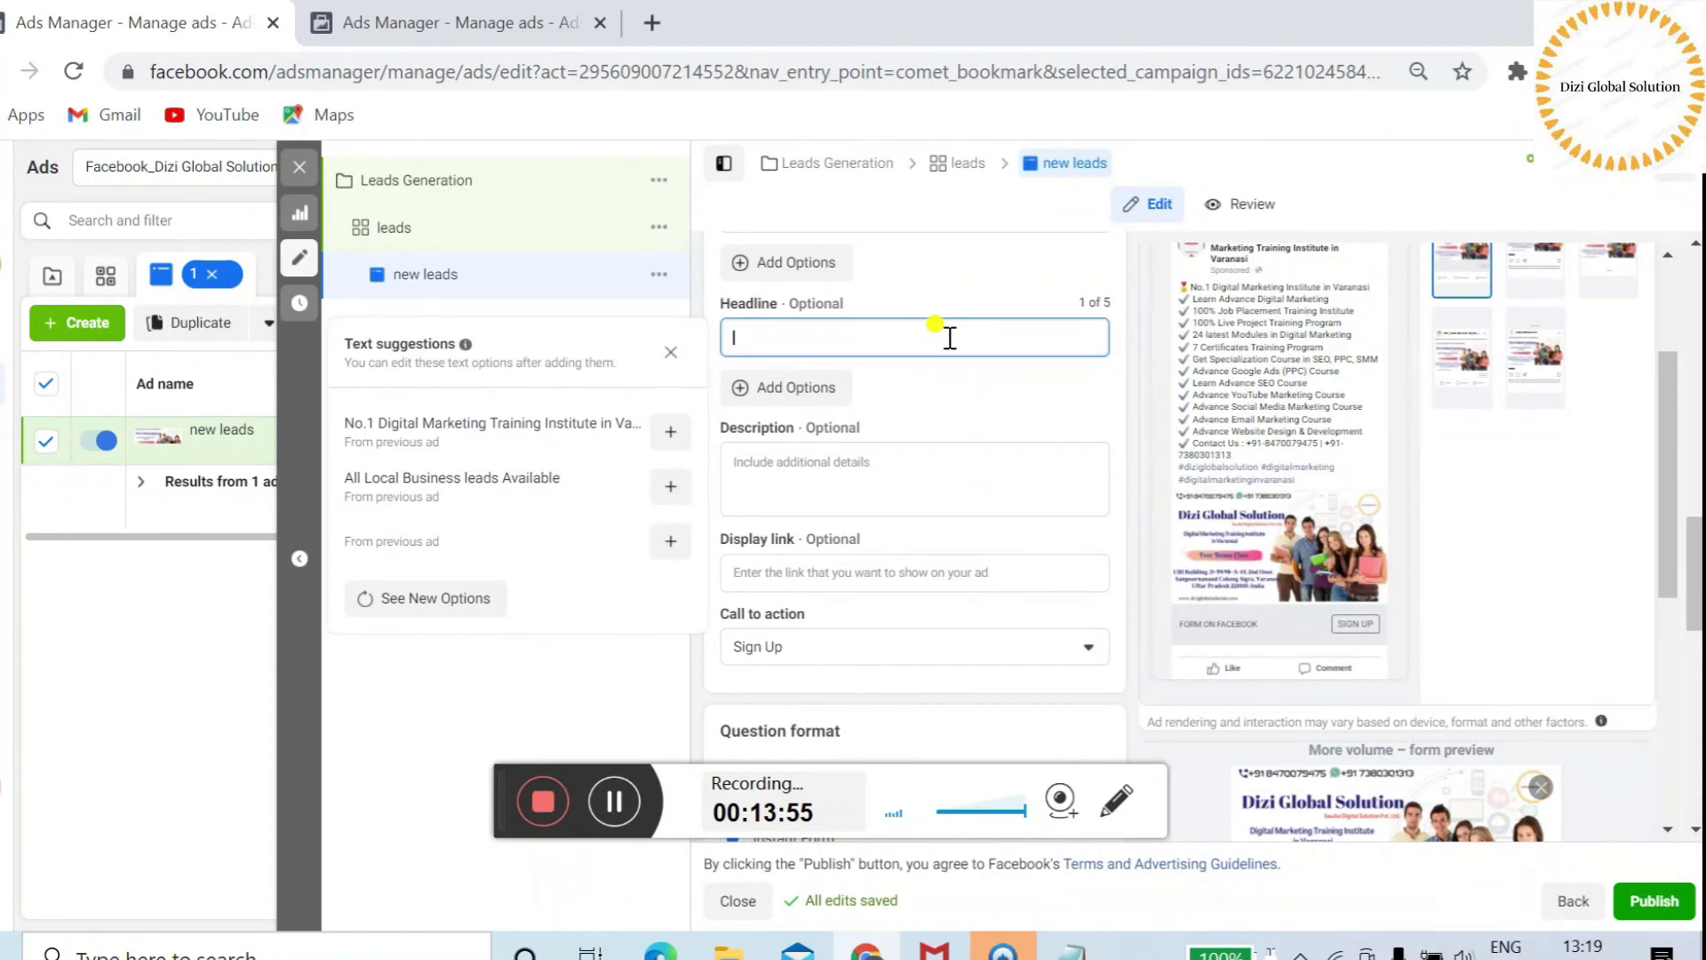
{"action": "type", "text": "Join A"}
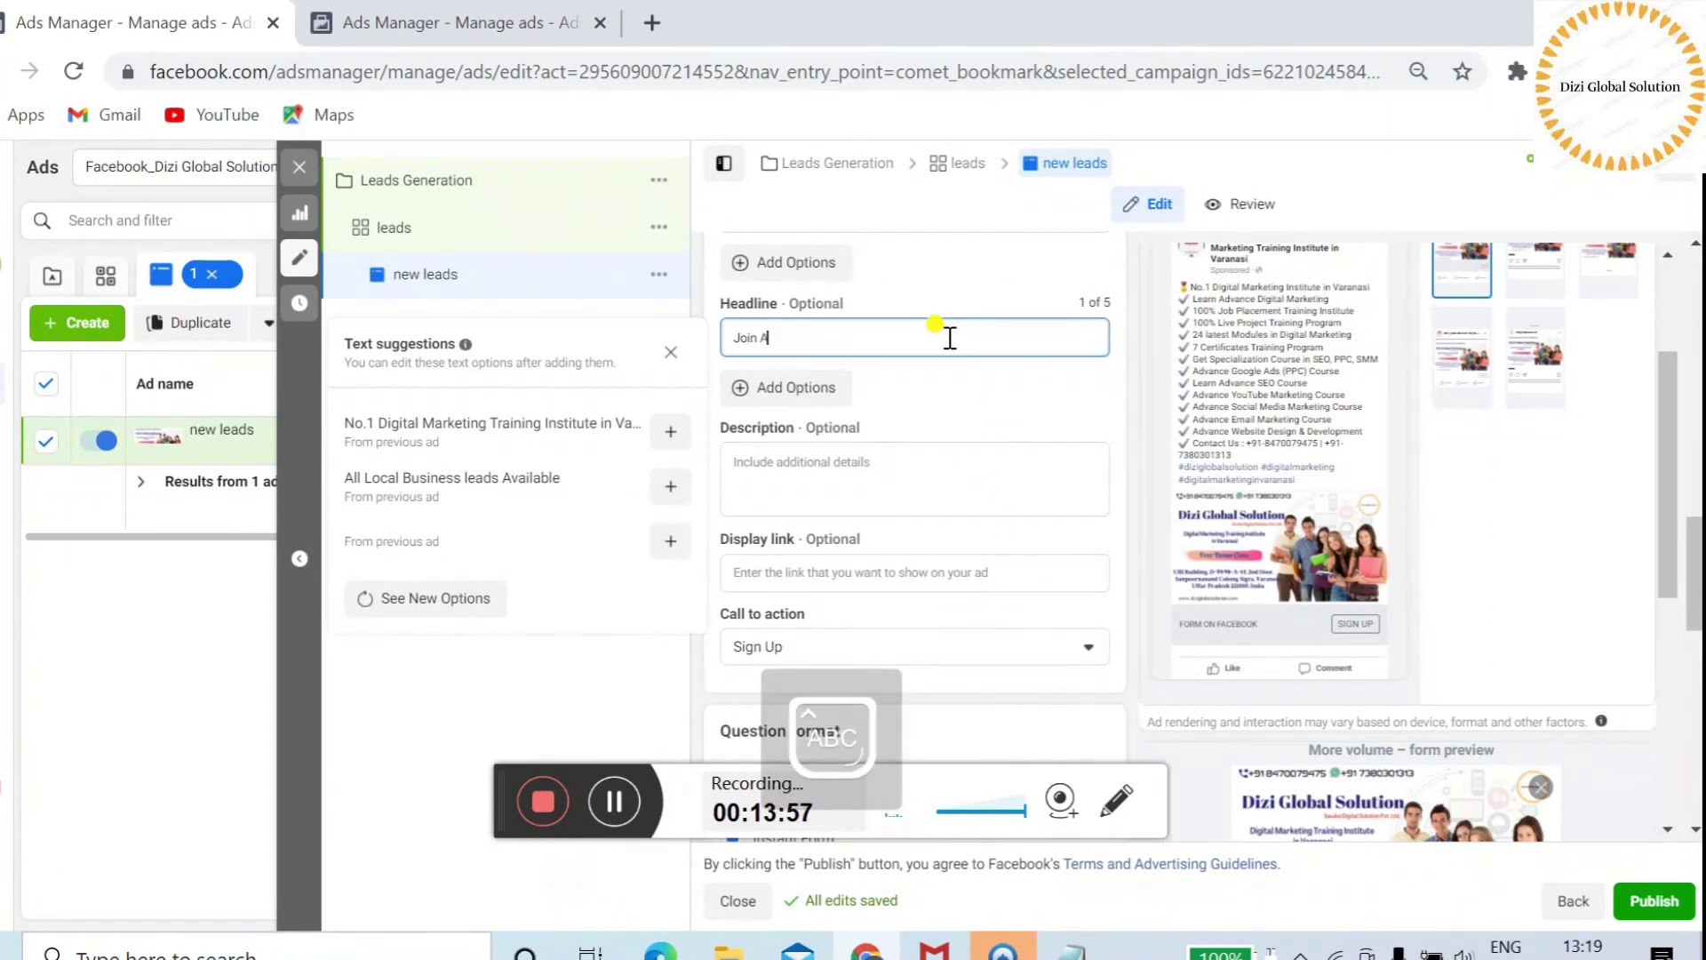
{"action": "type", "text": "dvance Digital Marketing in"}
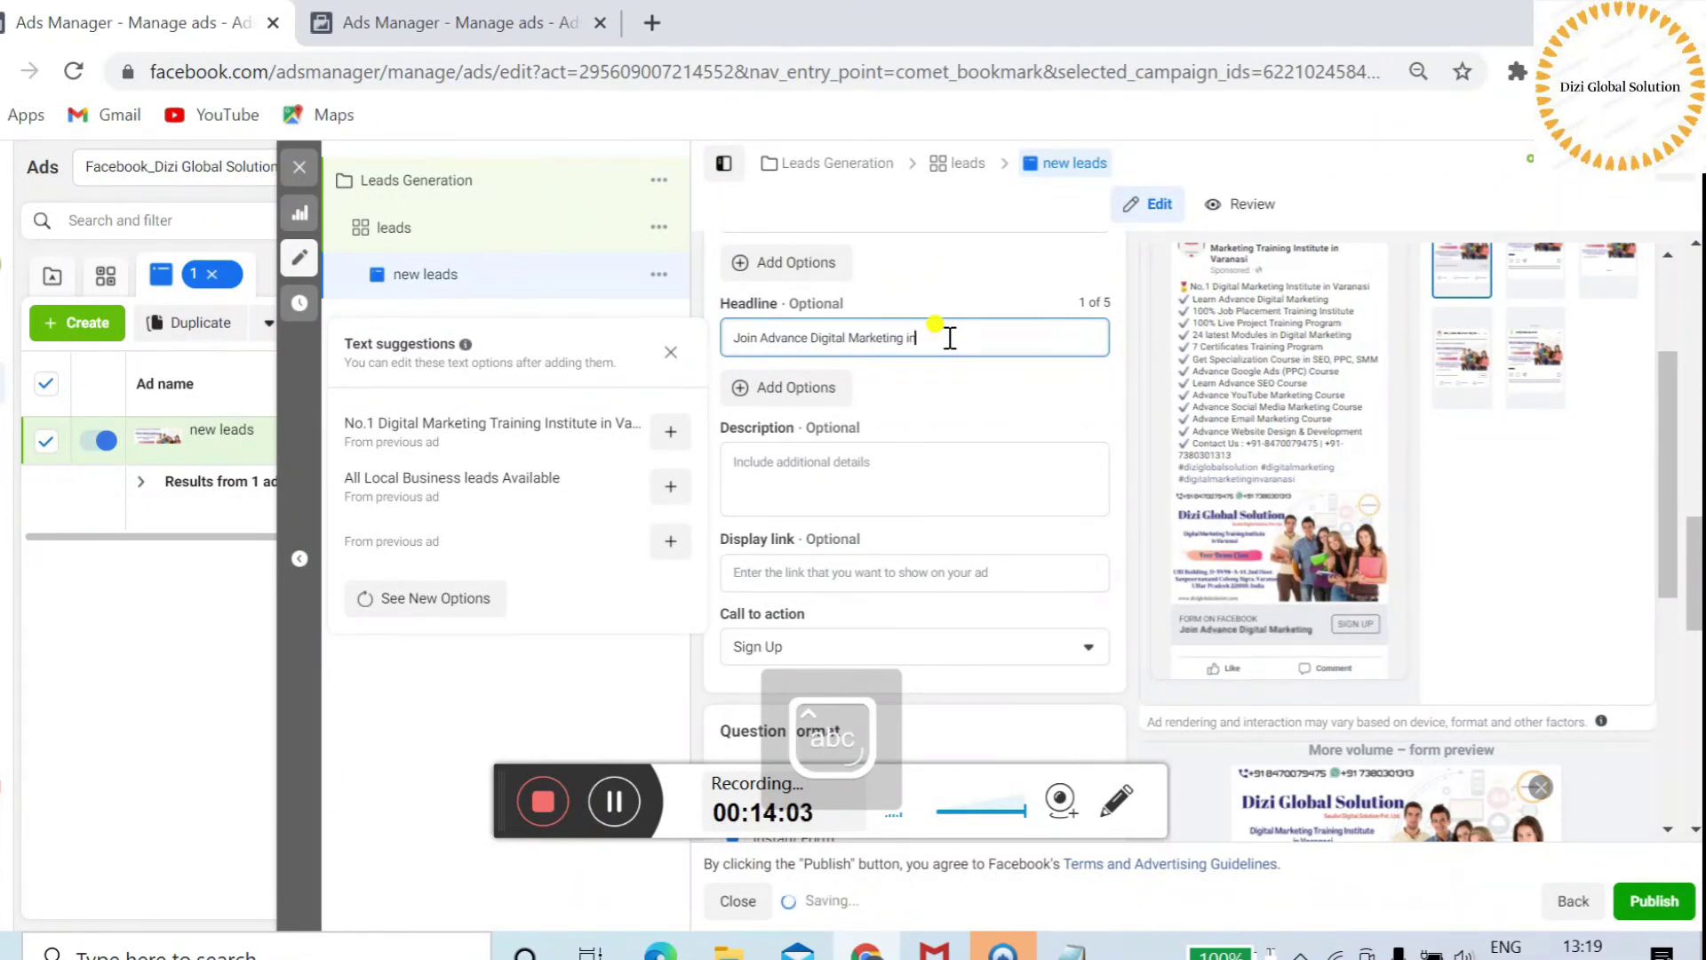
{"action": "type", "text": " Varanasi"}
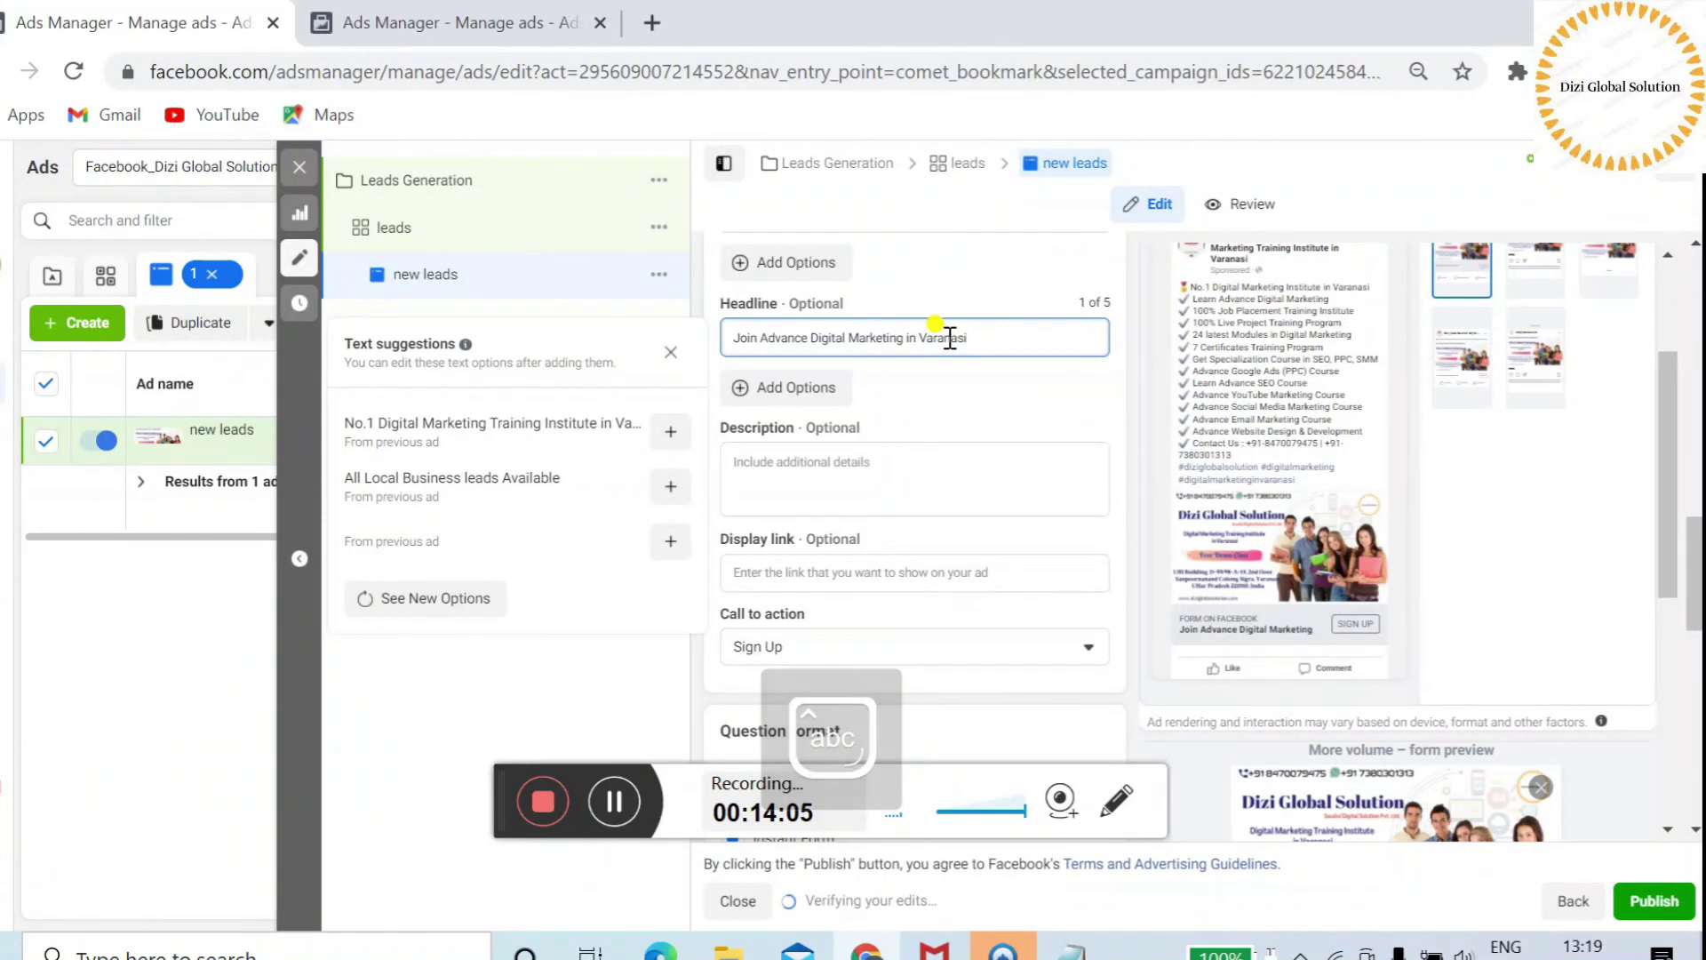
- Replace the ad's headline with "Contact Us" and paste the copied course list as the description
{"action": "key", "text": "ctrl+a"}
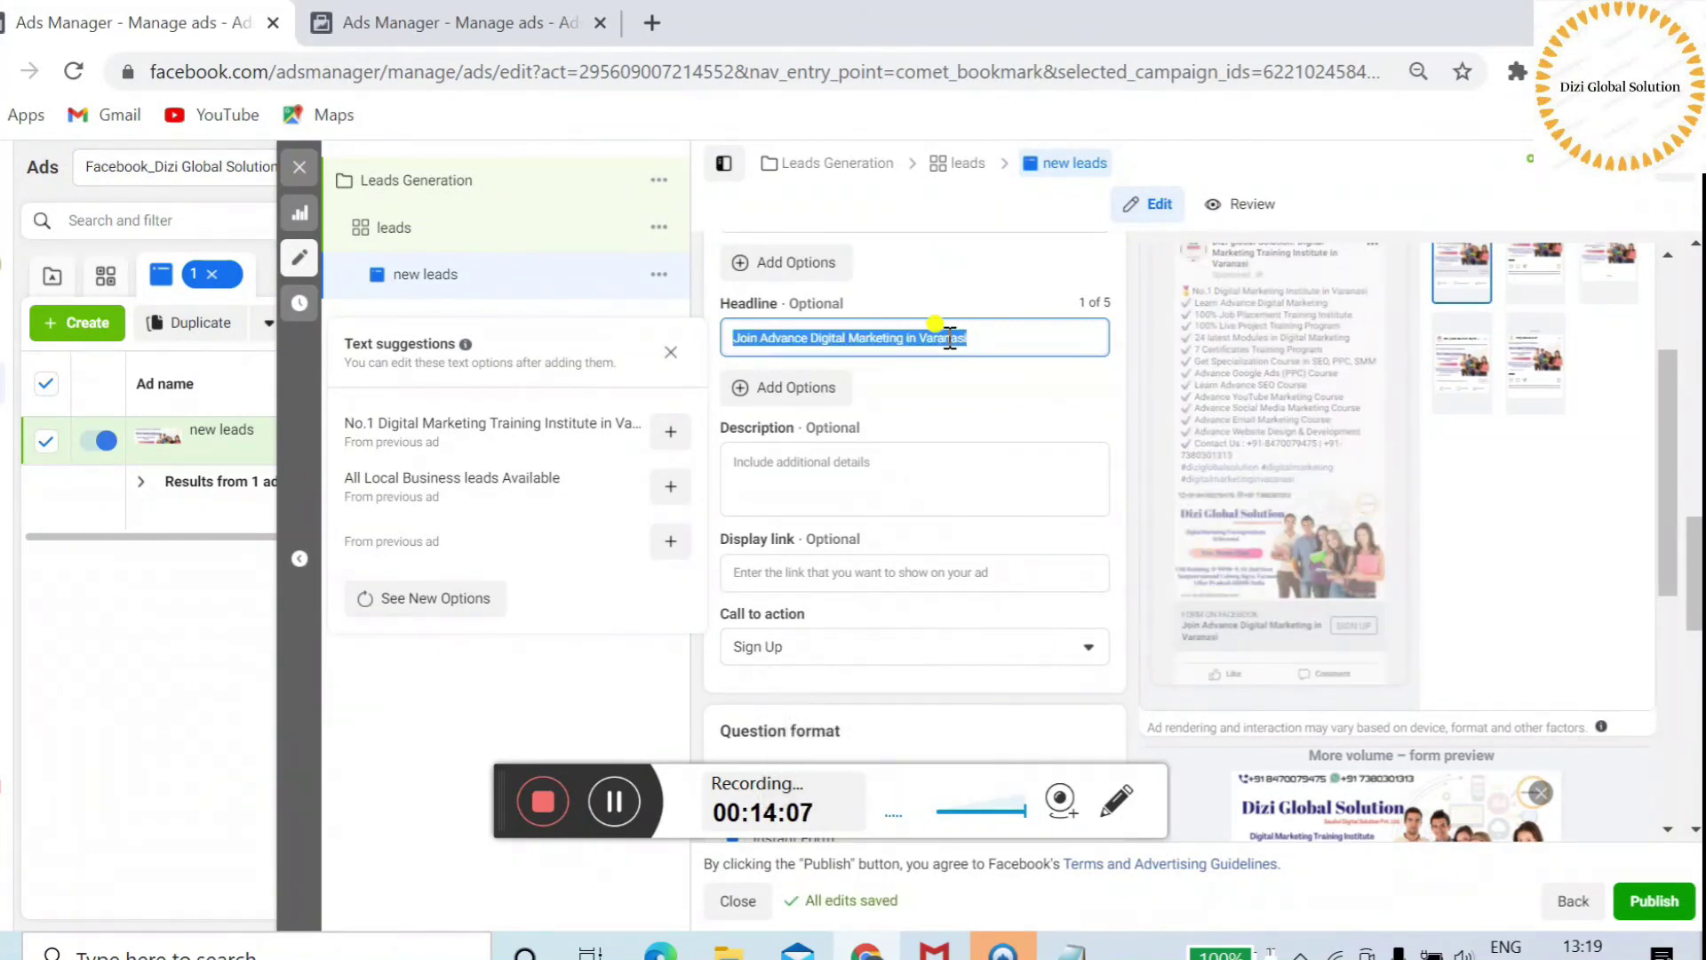
{"action": "key", "text": "BackSpace"}
{"action": "type", "text": "Contact Us"}
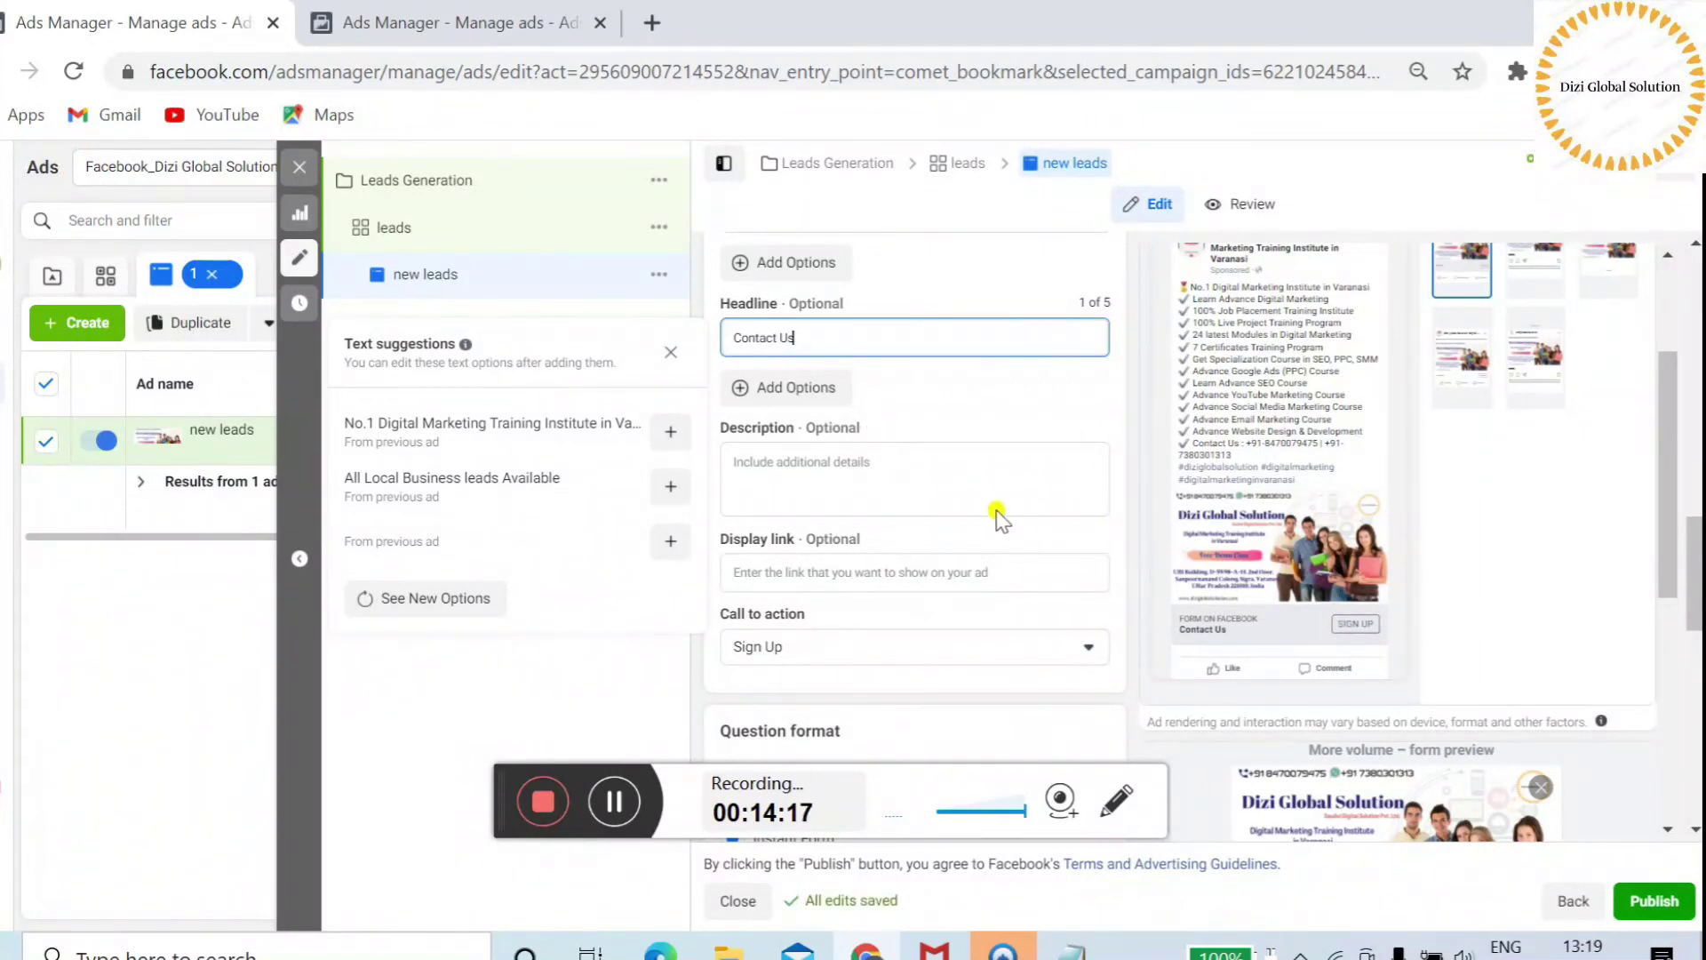
{"action": "left_click", "coordinate": [959, 489]}
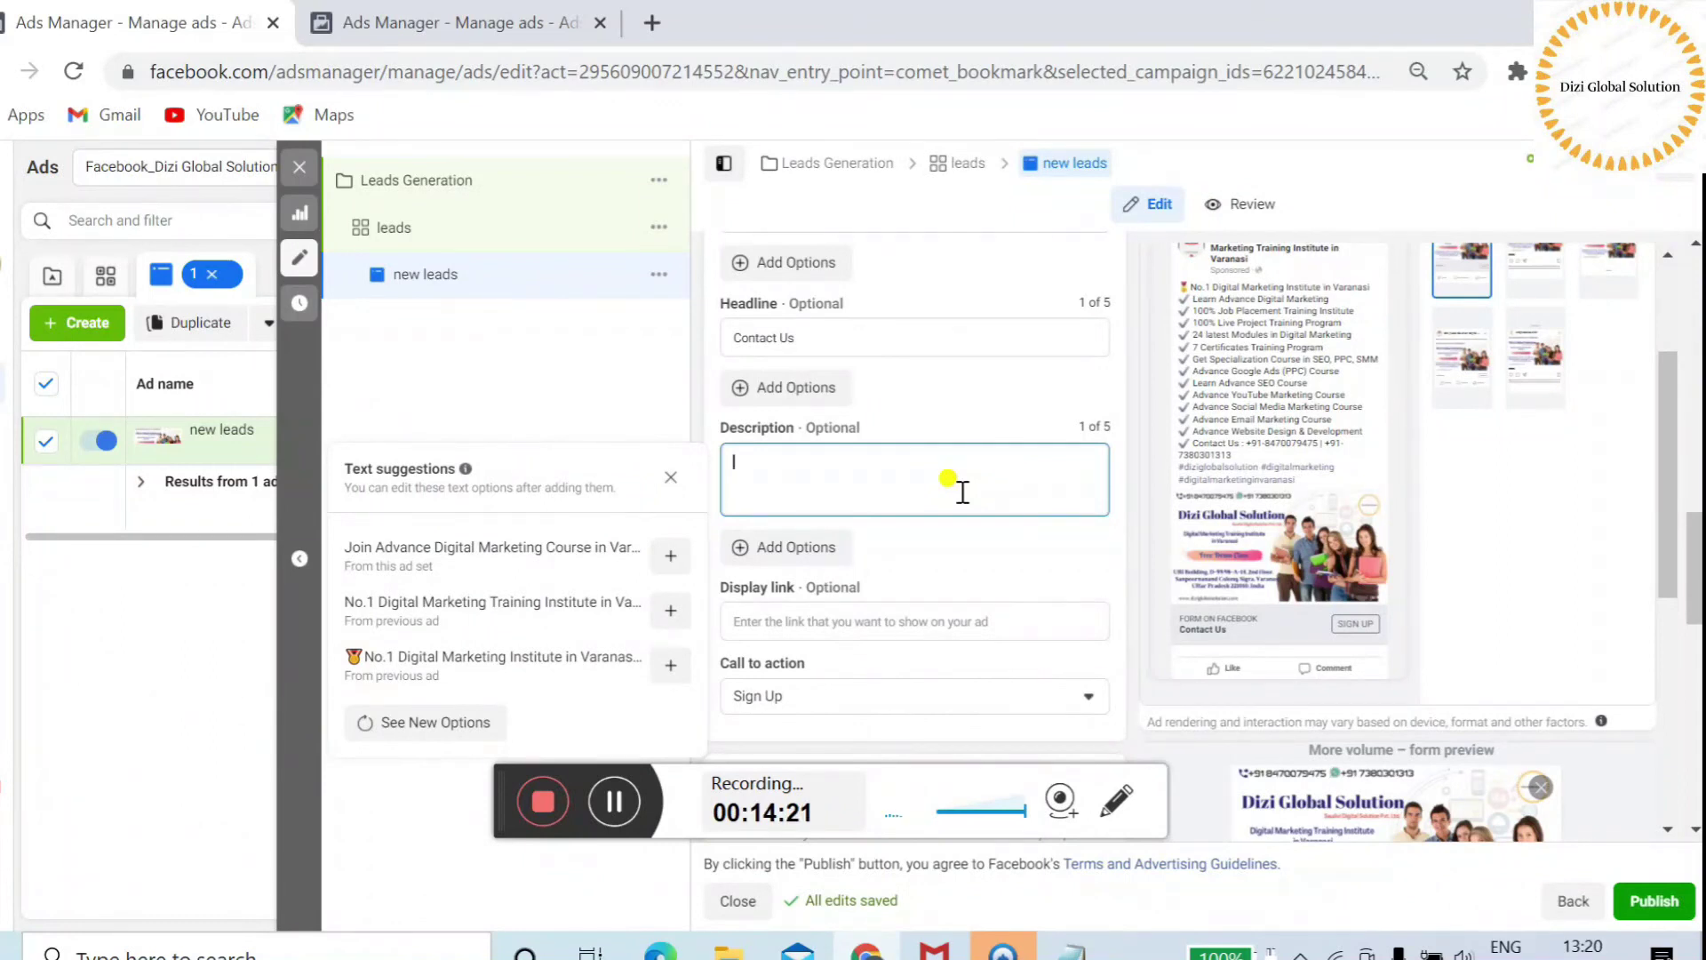
{"action": "key", "text": "ctrl+v"}
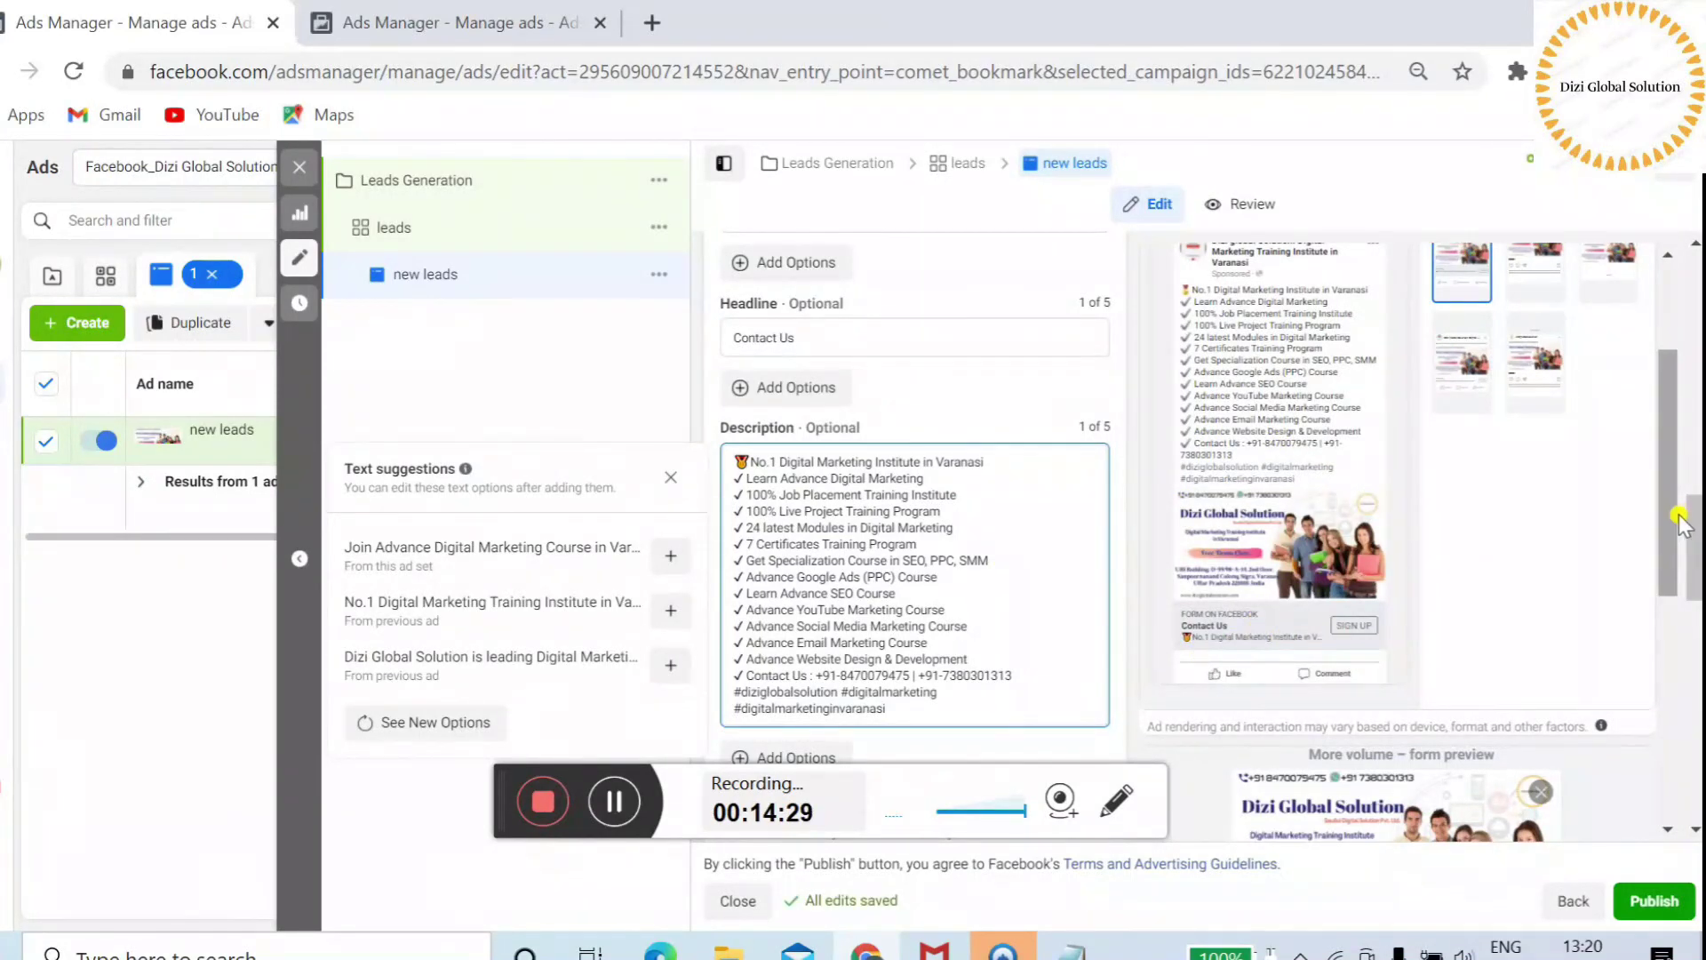
- Leave the display link empty and choose Sign Up as the ad's call to action
{"action": "left_click_drag", "start_coordinate": [1682, 515], "coordinate": [1699, 660]}
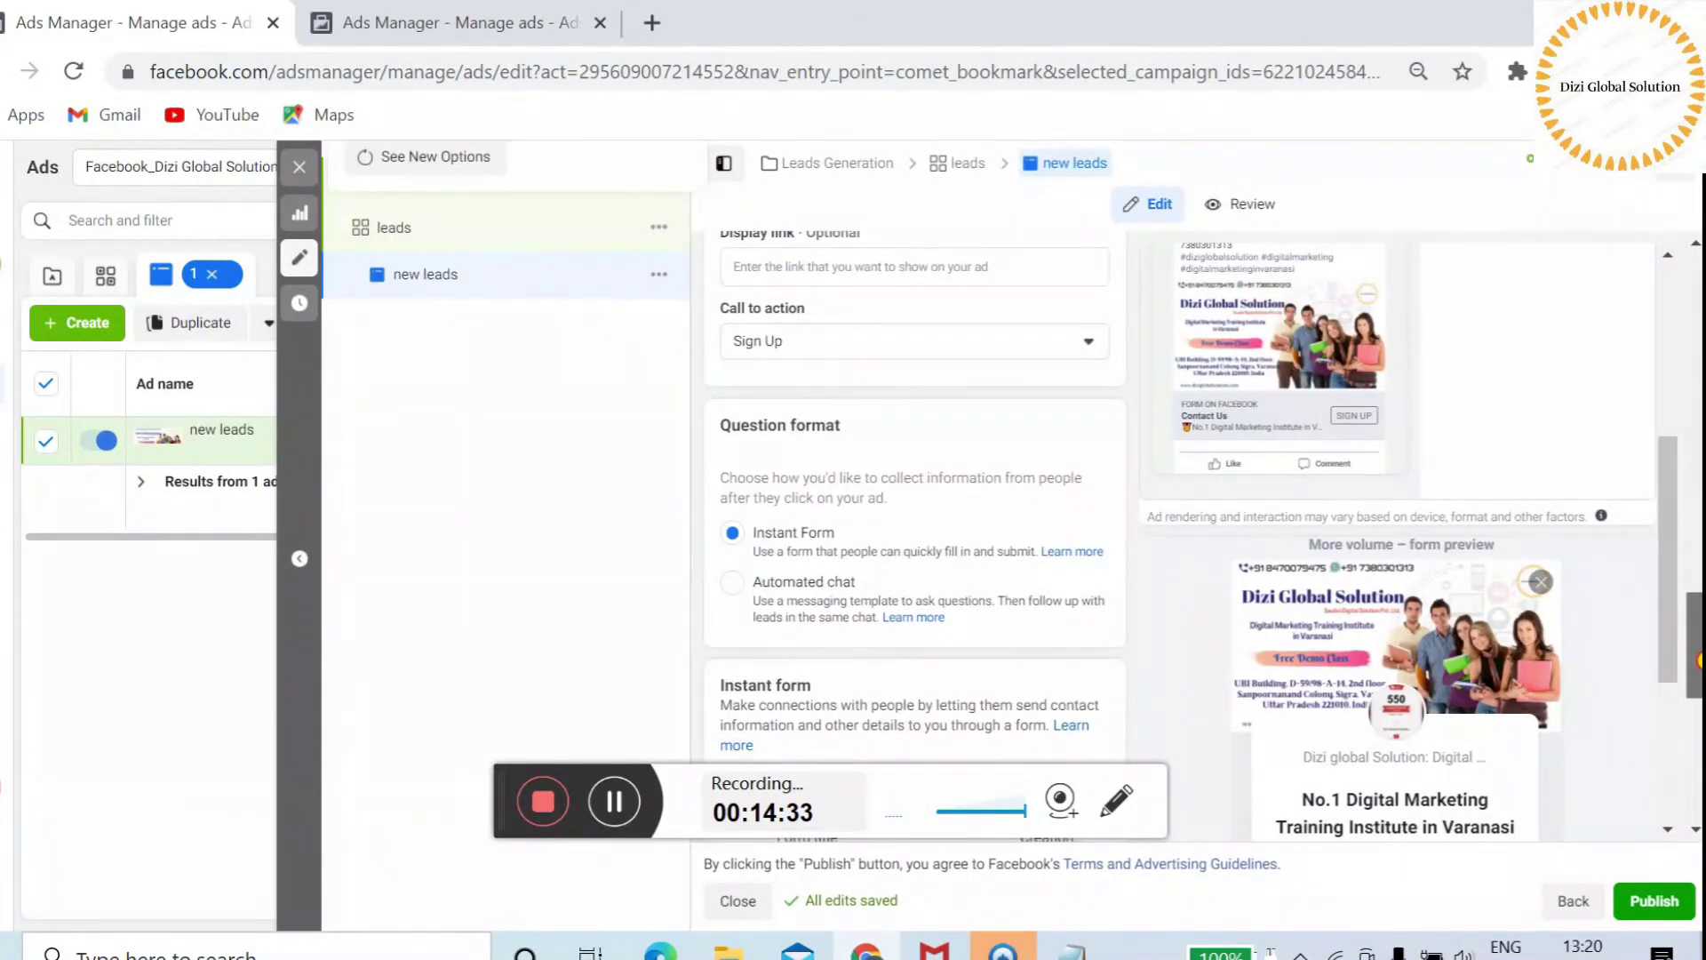
{"action": "scroll", "coordinate": [1698, 659], "scroll_direction": "up", "scroll_amount": 2}
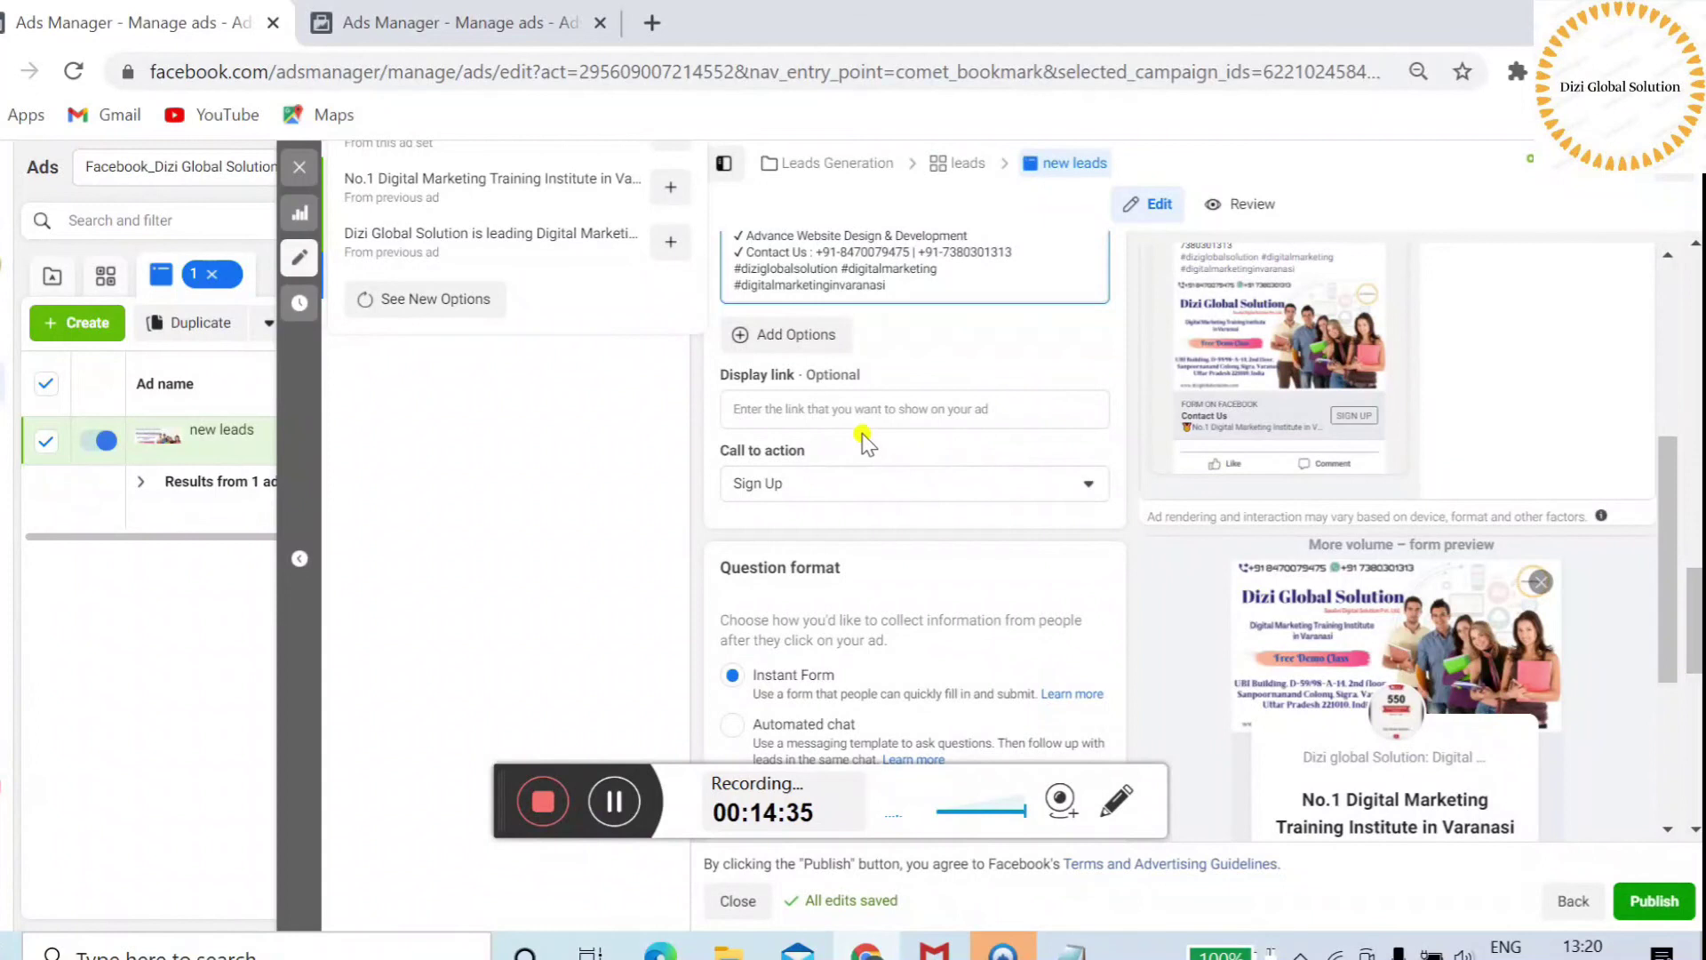
{"action": "left_click", "coordinate": [831, 412]}
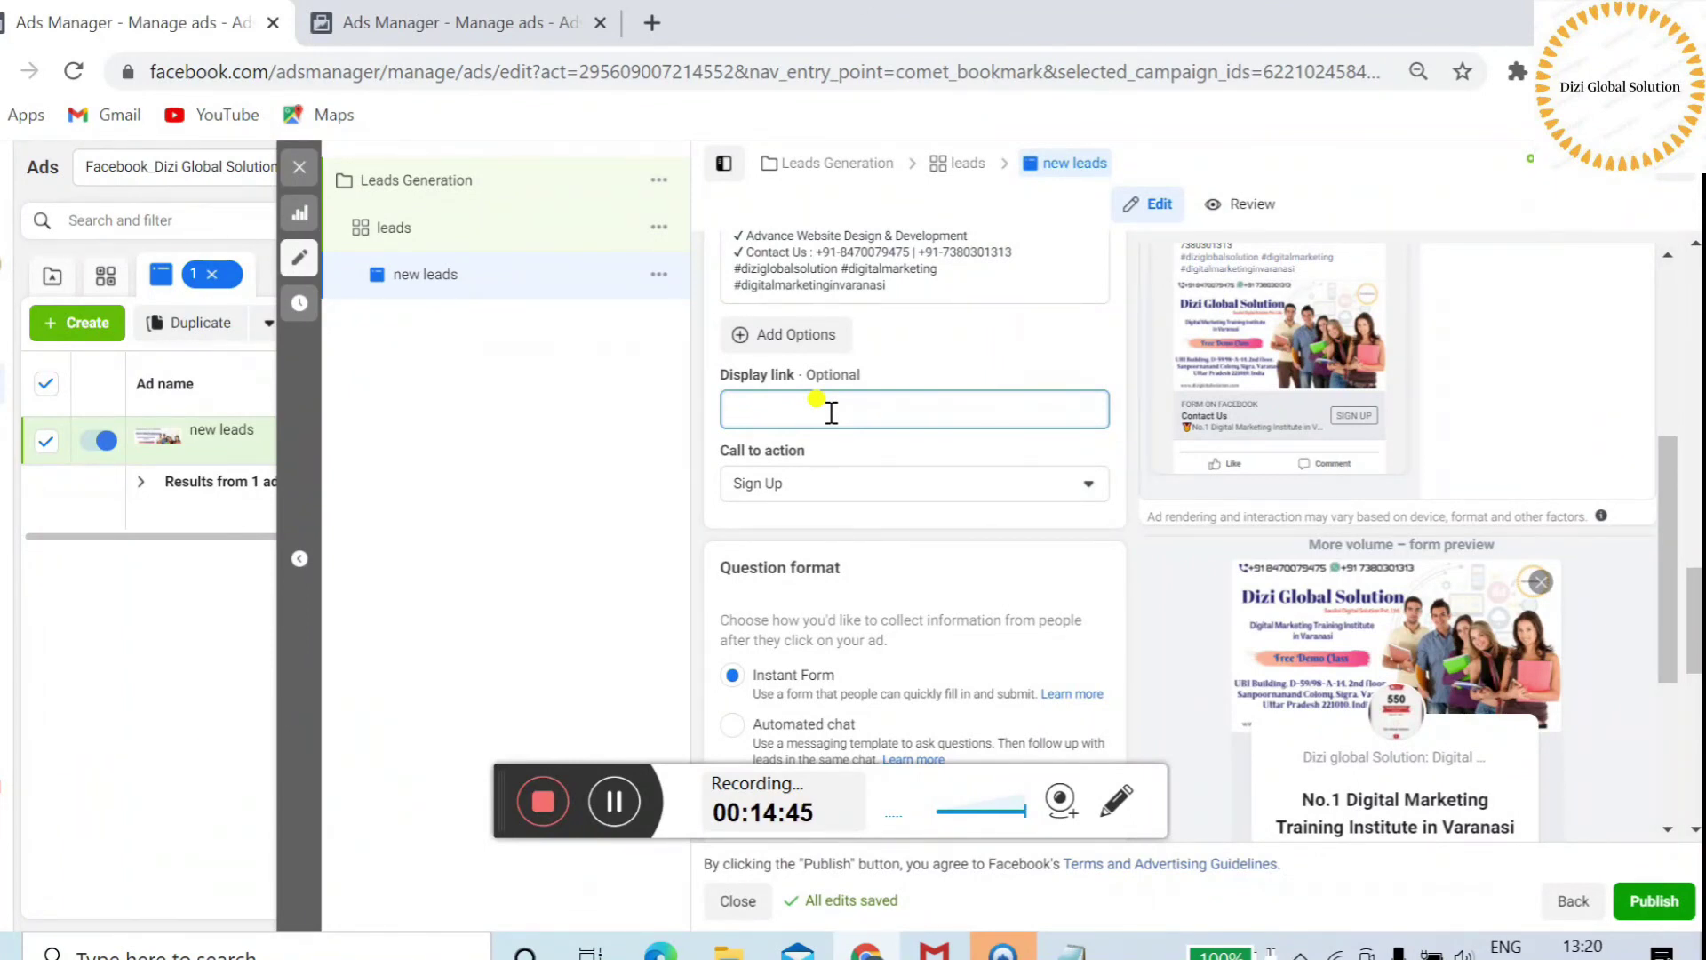
{"action": "left_click", "coordinate": [816, 484]}
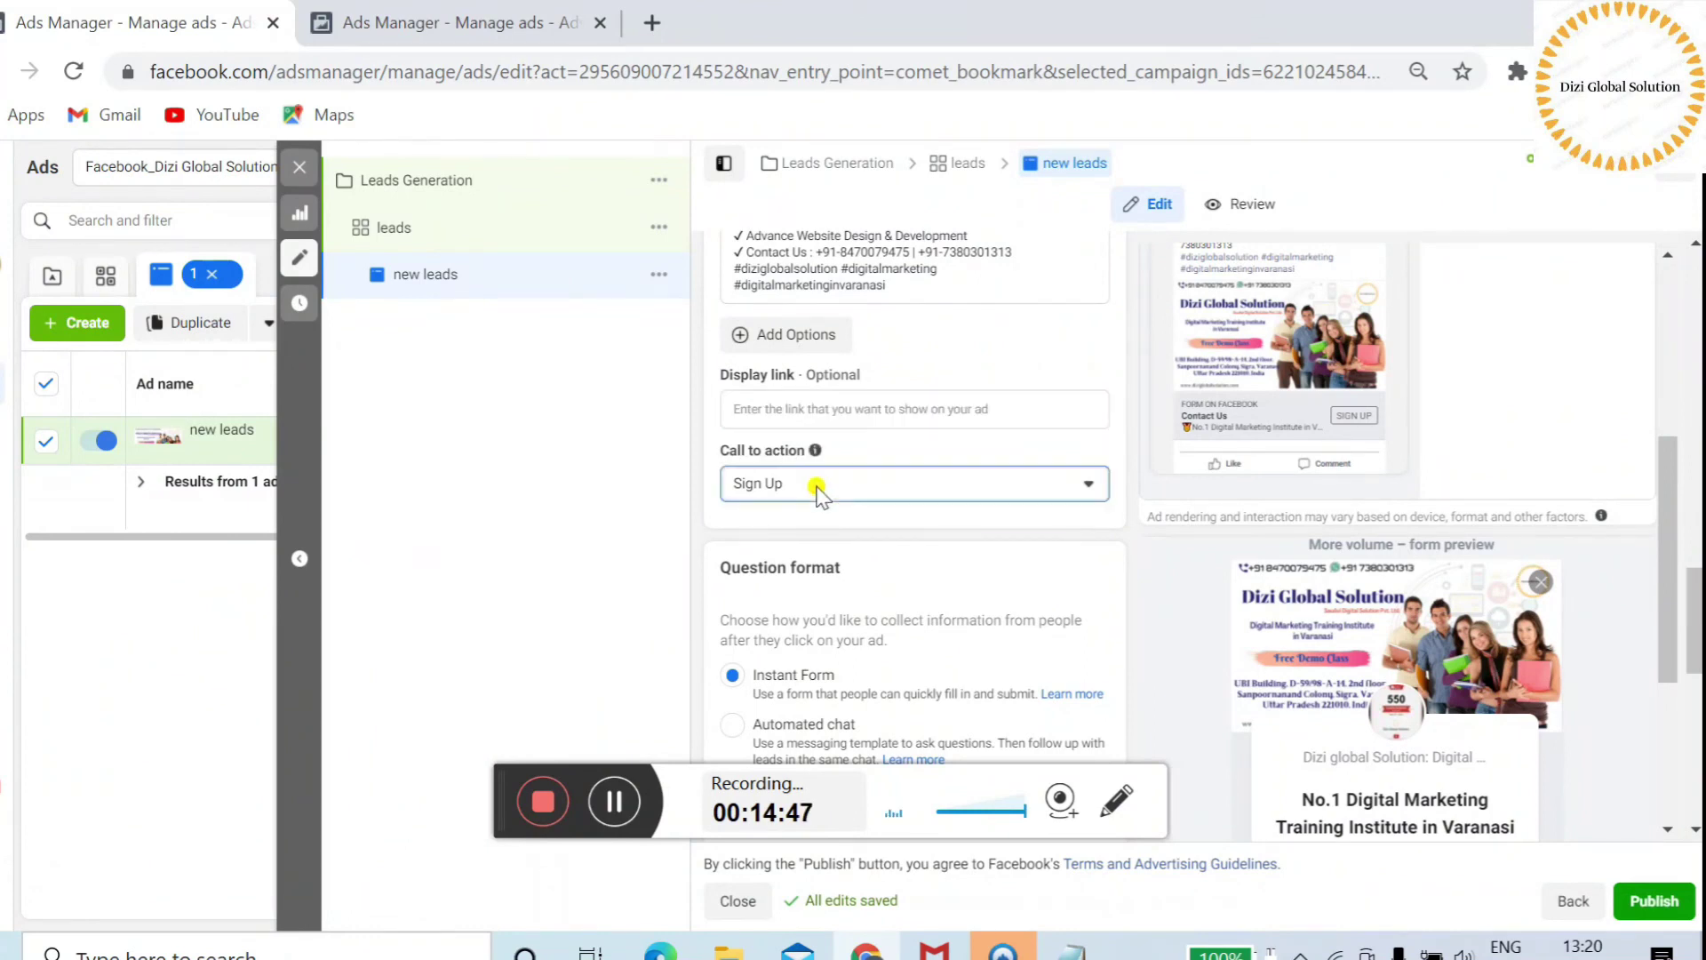
{"action": "left_click", "coordinate": [816, 485]}
{"action": "left_click", "coordinate": [816, 484]}
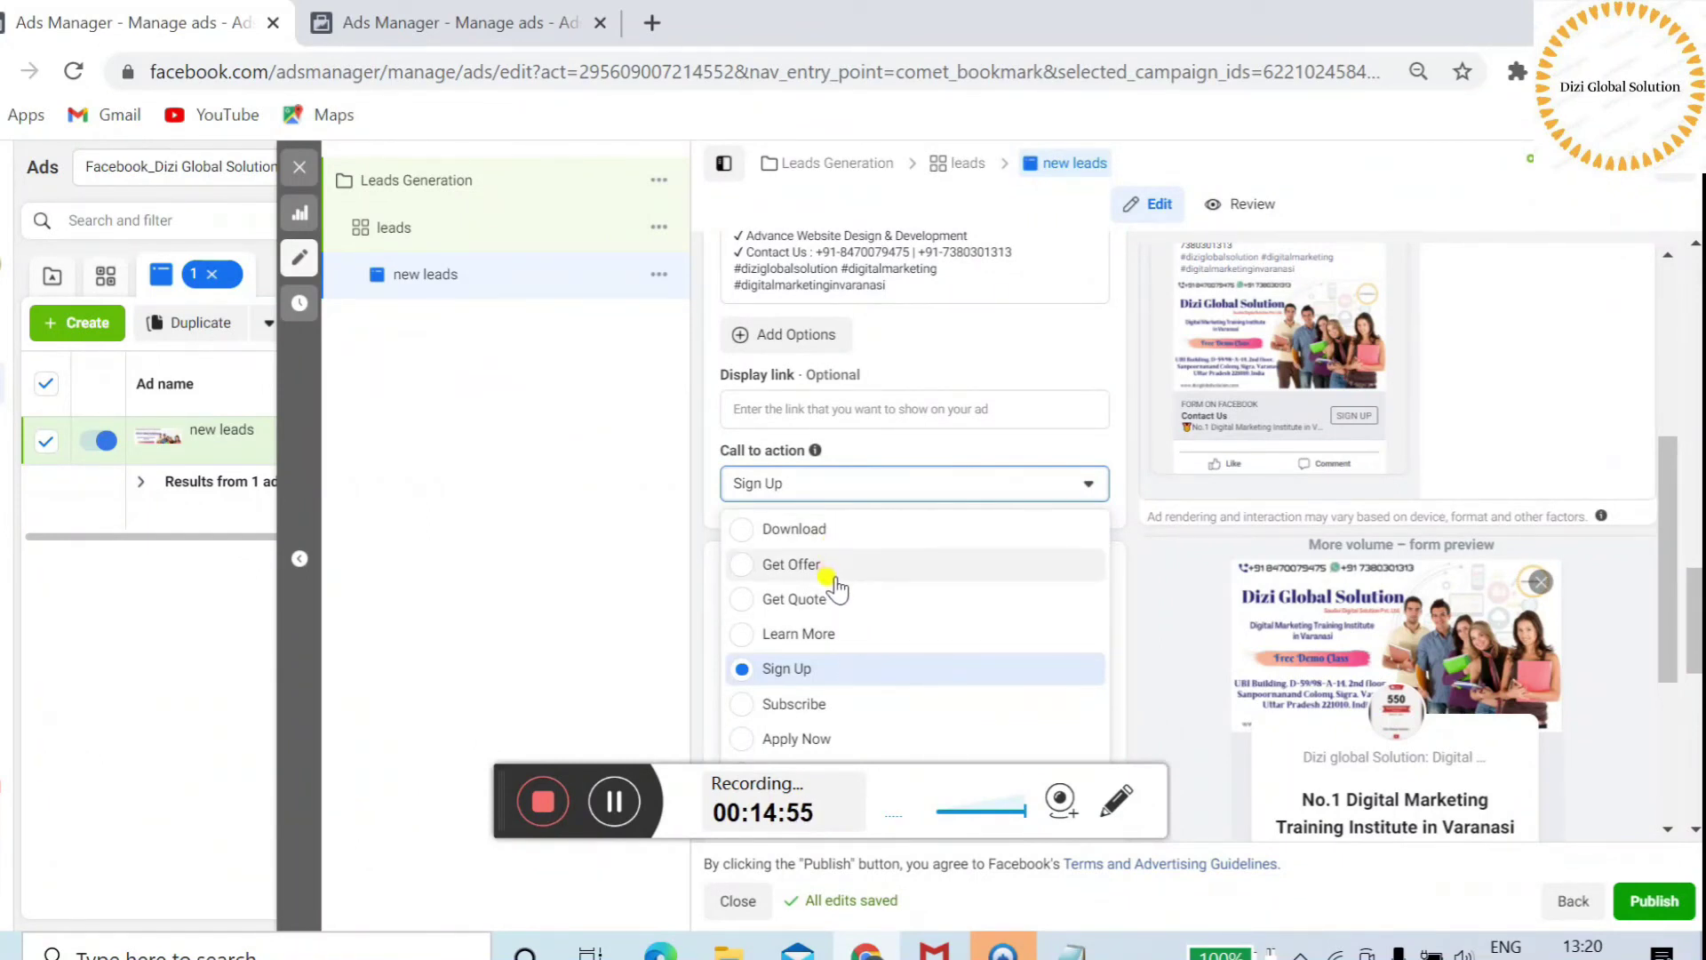
{"action": "left_click", "coordinate": [839, 671]}
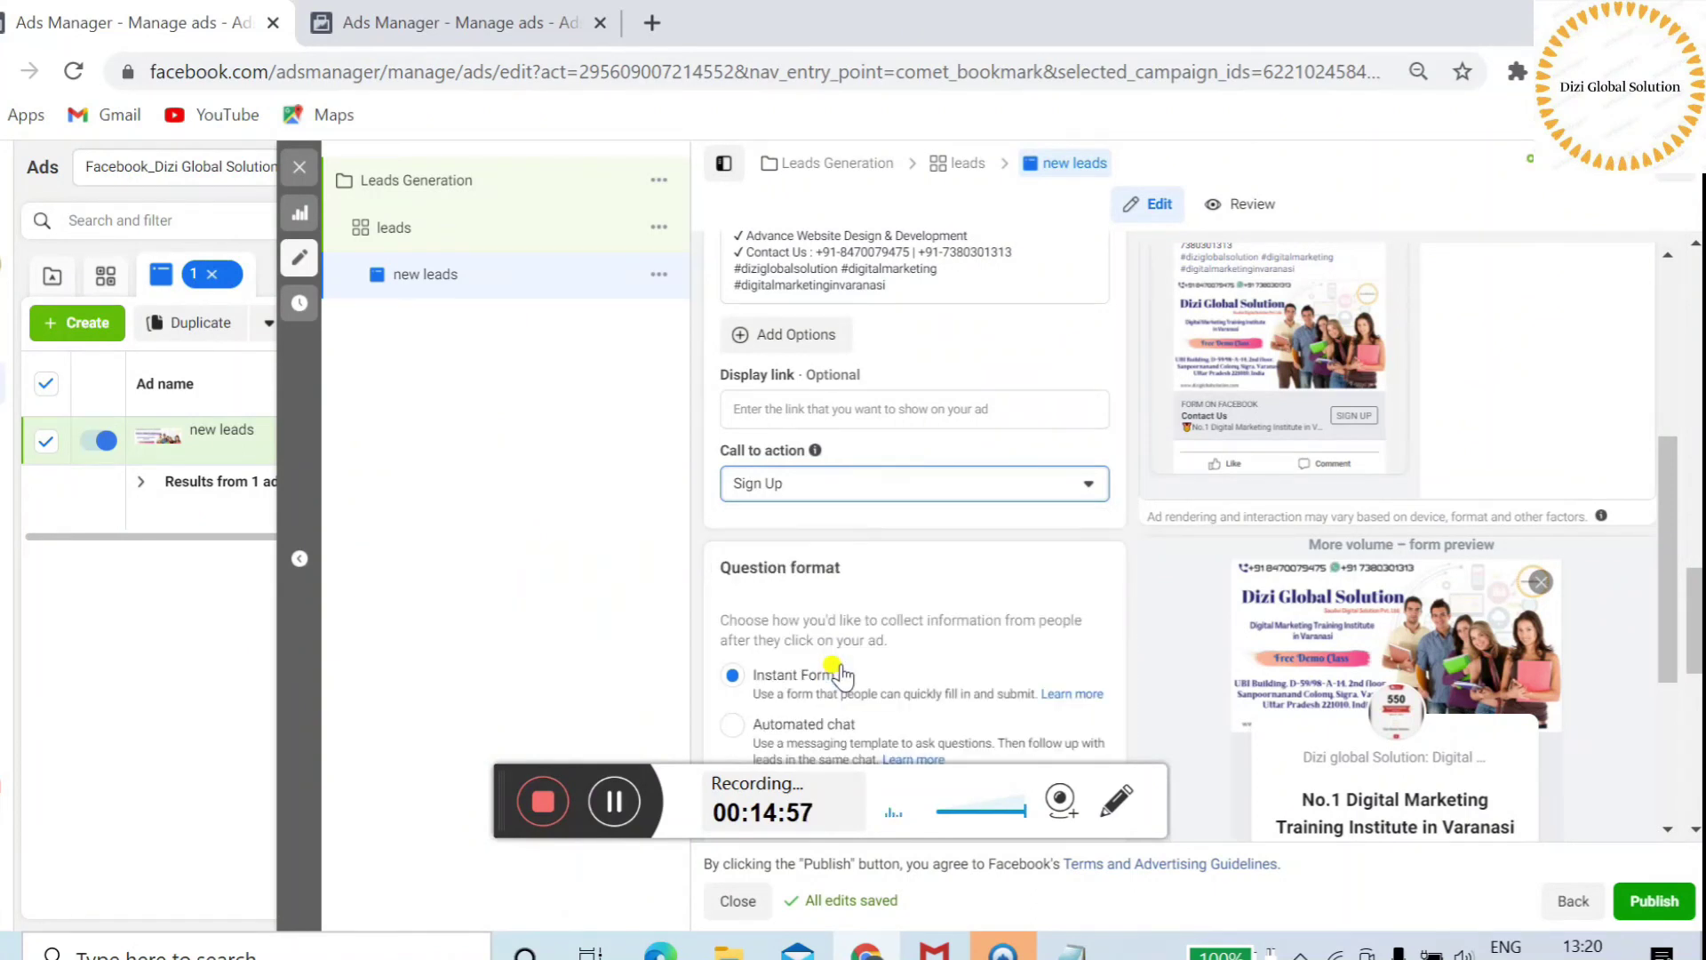
- Examine the selected instant form's preview from the intro through contact information and privacy review to the closing message
{"action": "left_click_drag", "start_coordinate": [1668, 529], "coordinate": [1699, 671]}
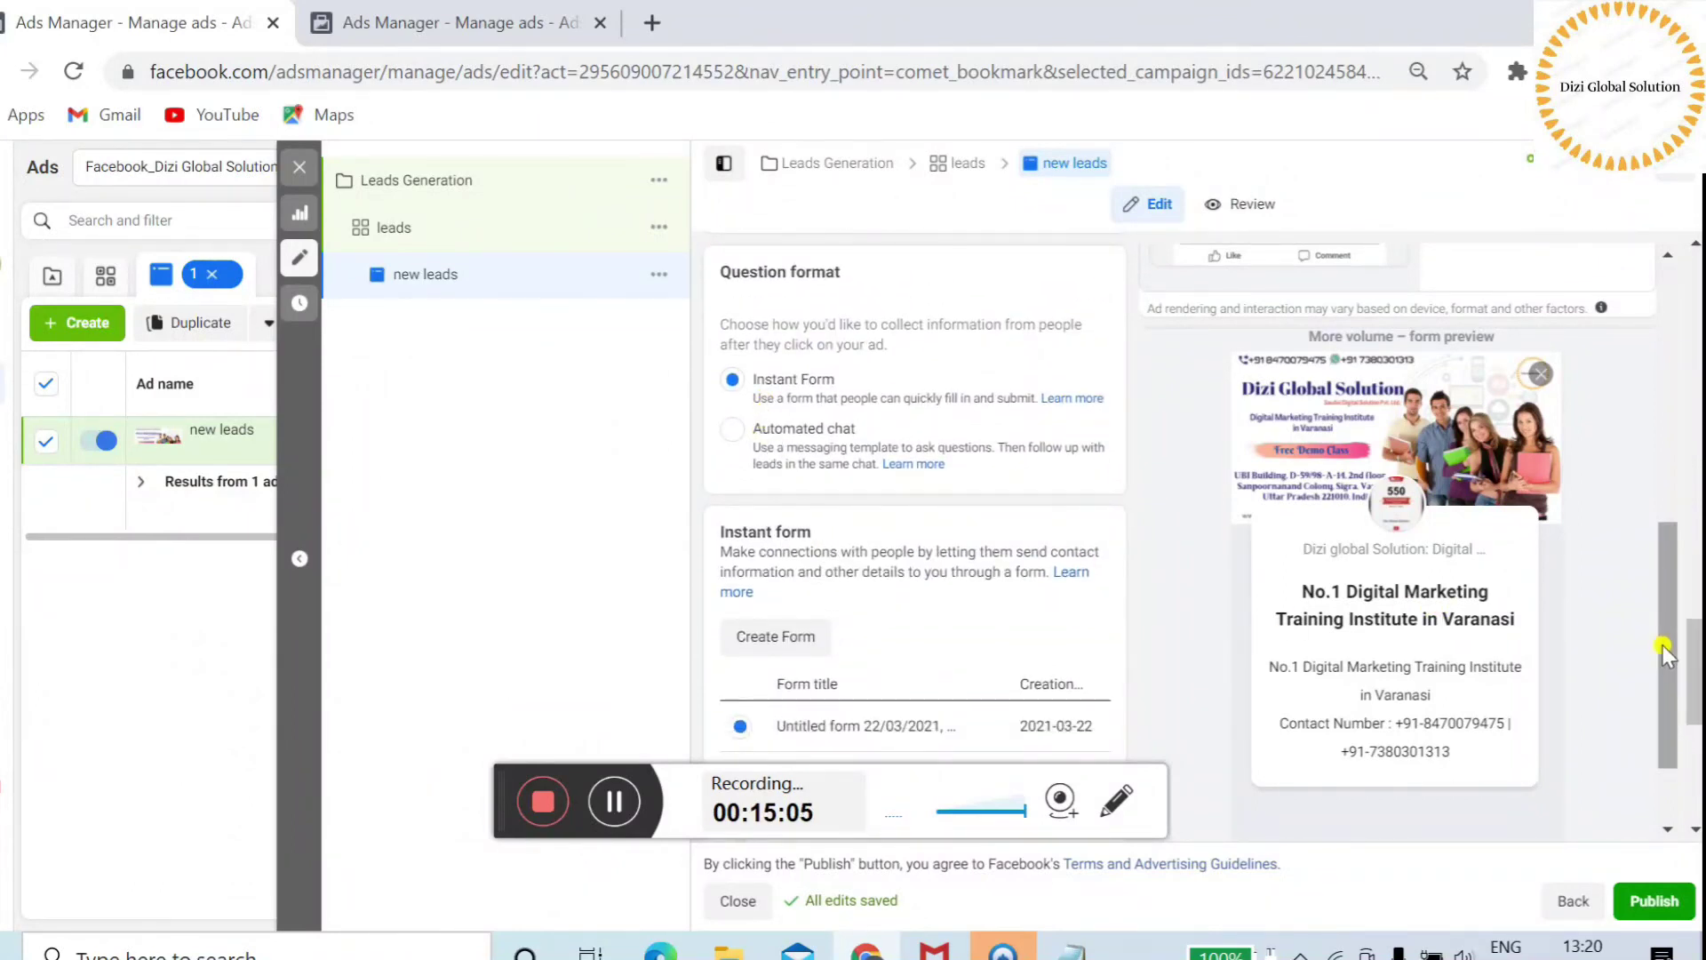
{"action": "scroll", "coordinate": [1662, 645], "scroll_direction": "down", "scroll_amount": 1}
{"action": "mouse_move", "coordinate": [1697, 673]}
{"action": "left_mouse_down"}
{"action": "mouse_move", "coordinate": [1699, 765]}
{"action": "mouse_move", "coordinate": [1699, 680]}
{"action": "left_mouse_up"}
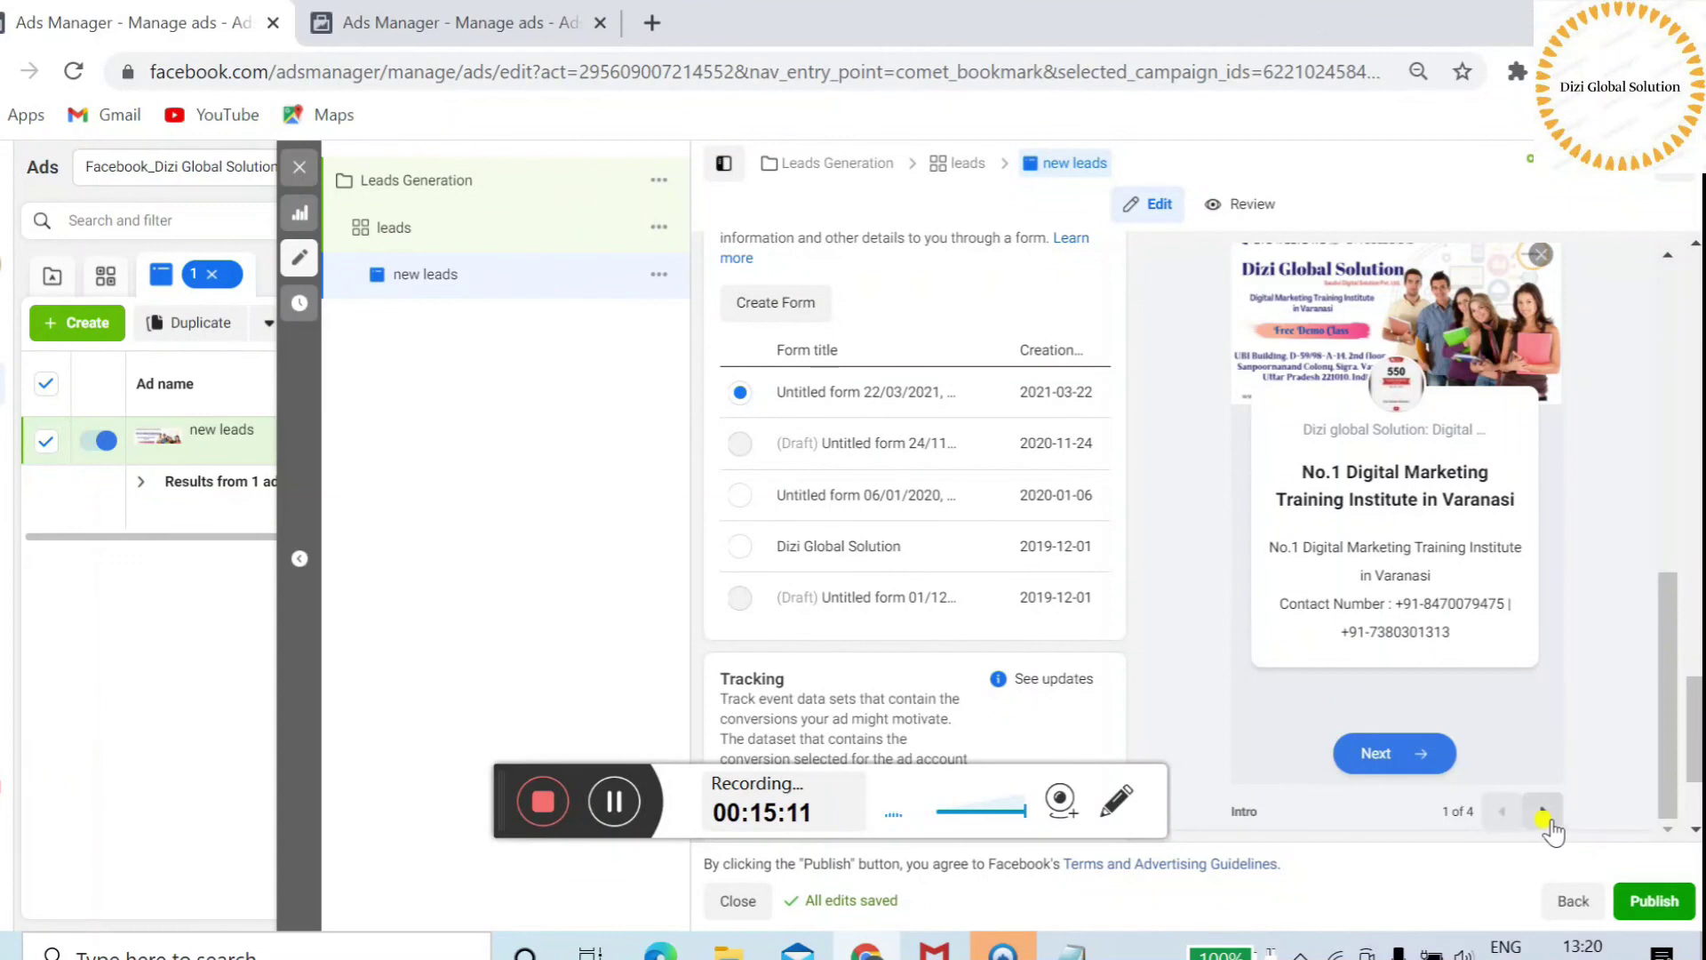
{"action": "left_click", "coordinate": [1544, 819]}
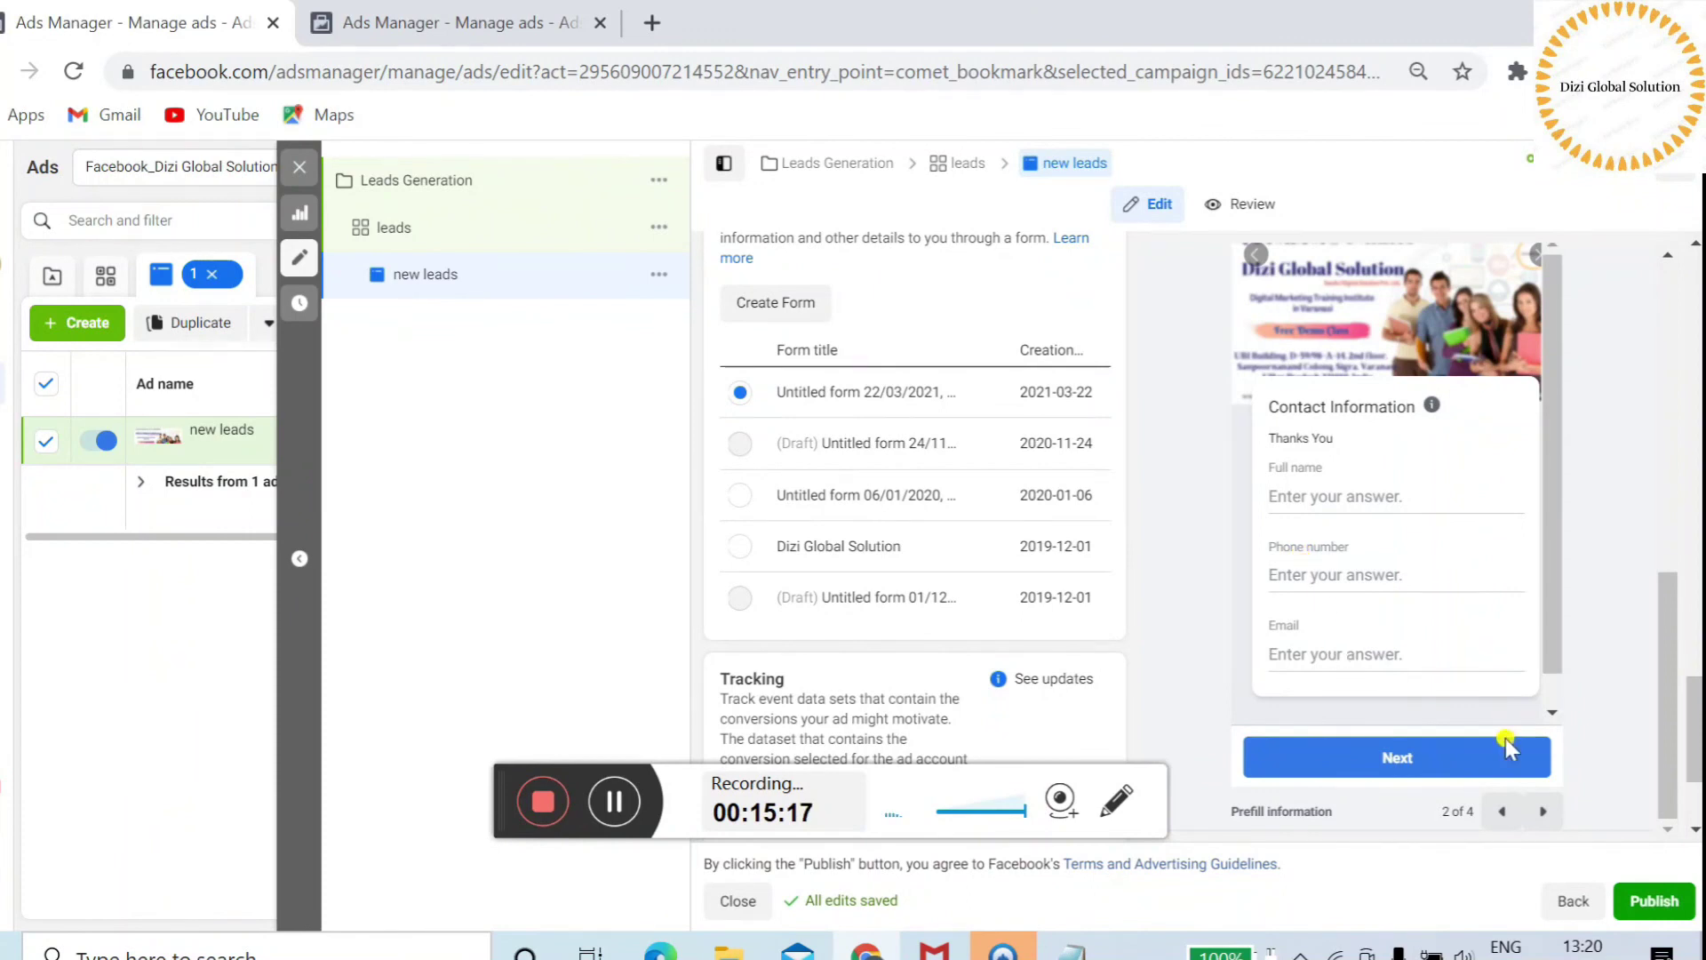
{"action": "left_click", "coordinate": [1537, 809]}
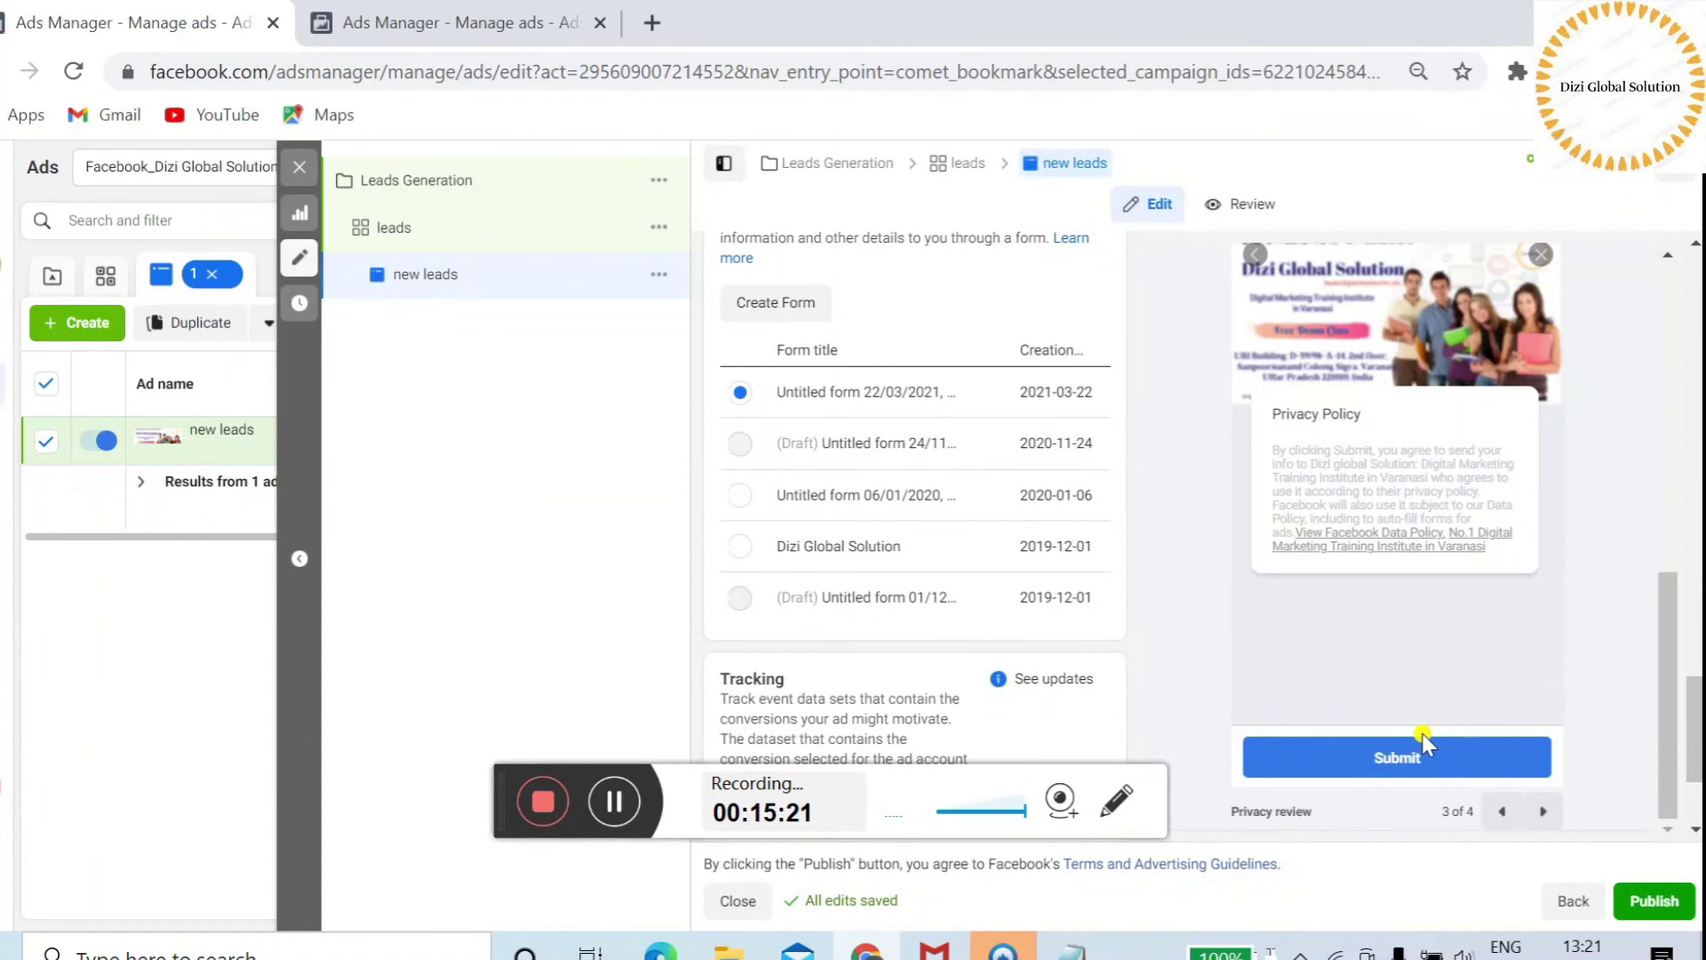
{"action": "left_click", "coordinate": [1543, 810]}
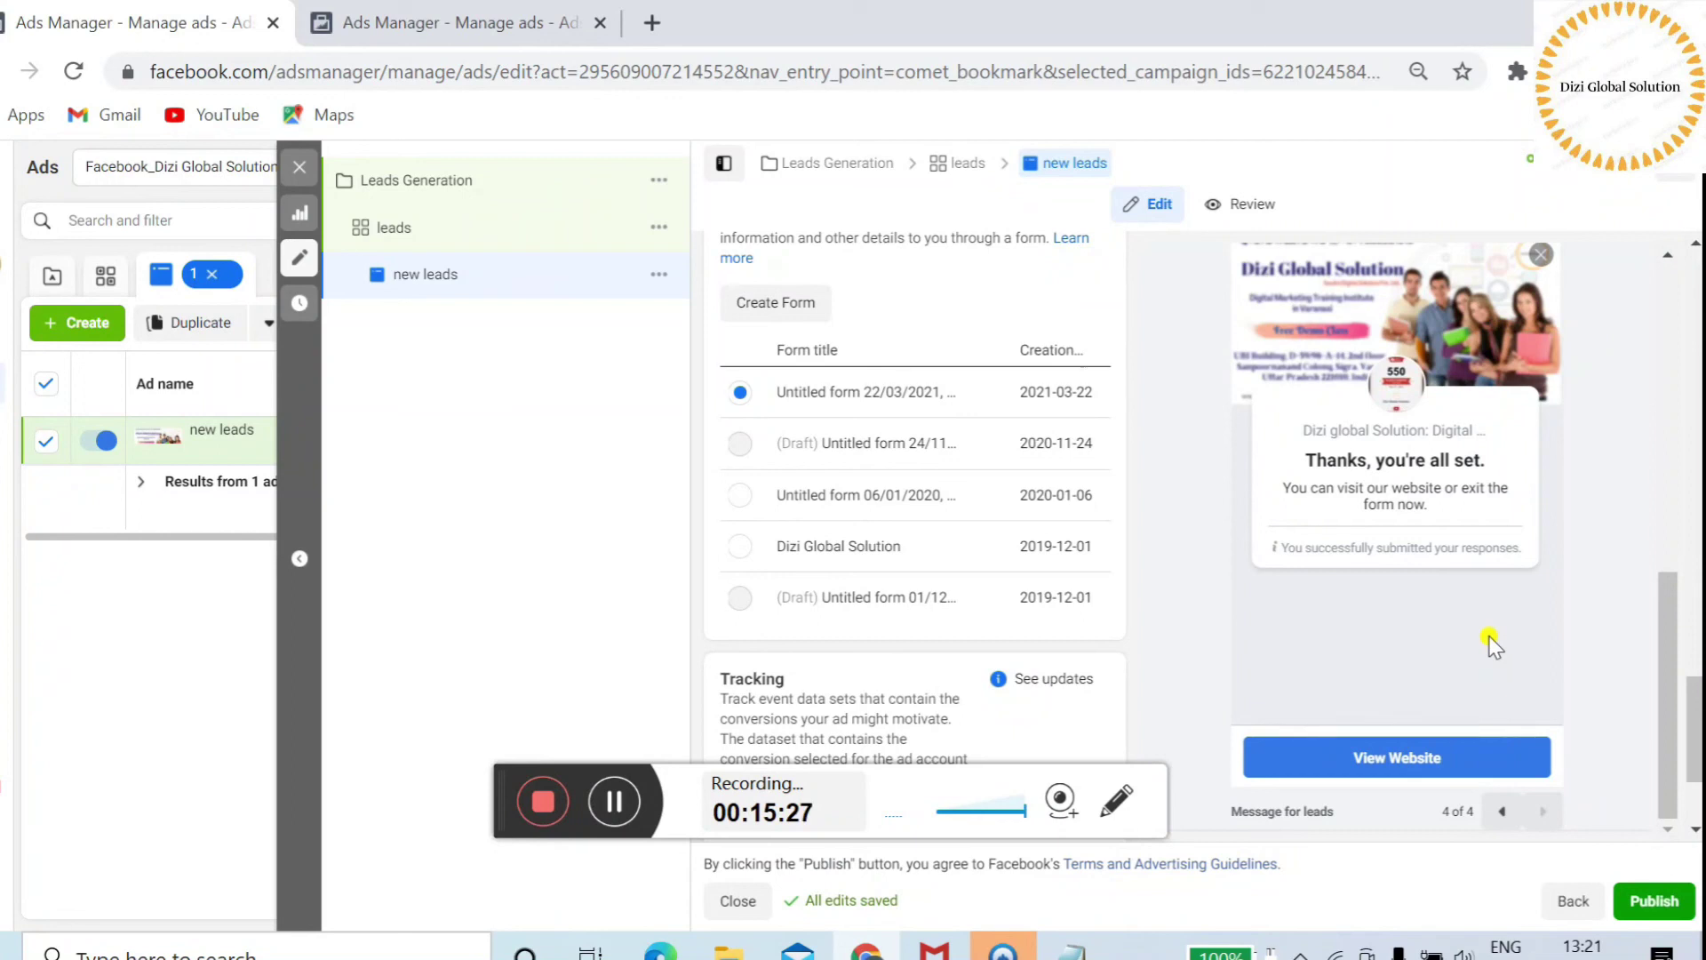
- Publish the new leads ad with its campaign and ad set, and switch to the campaign setup notes in Notepad
{"action": "scroll", "coordinate": [1700, 614], "scroll_direction": "down", "scroll_amount": 2}
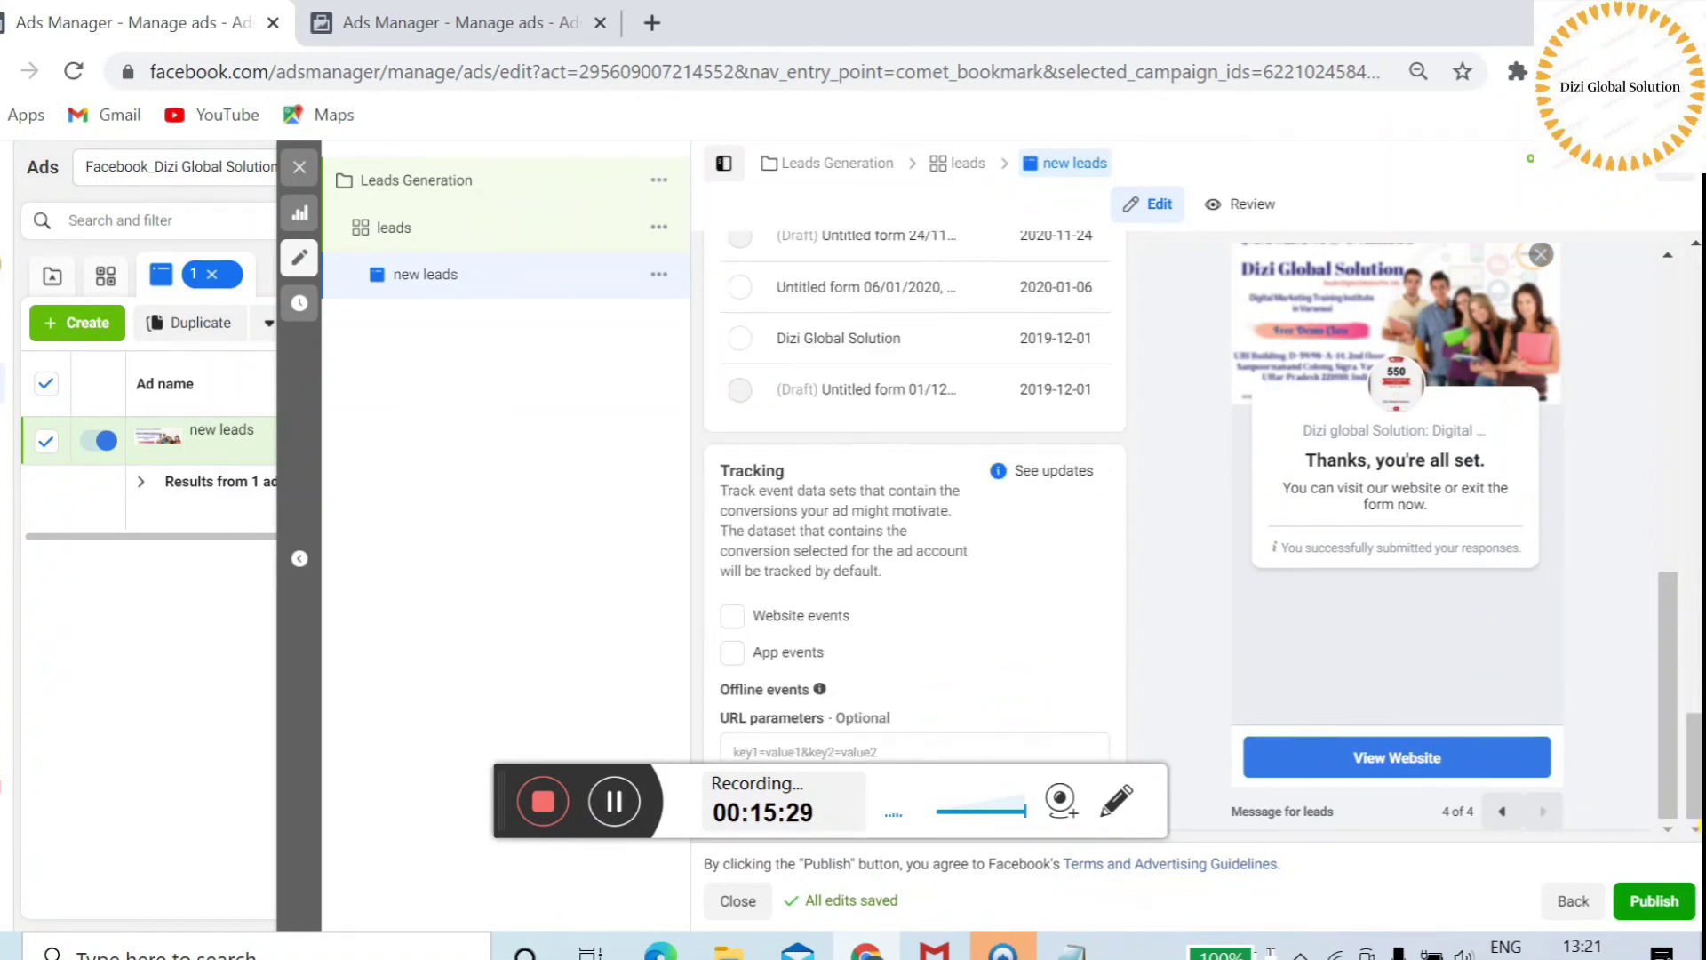
{"action": "left_click", "coordinate": [1650, 915]}
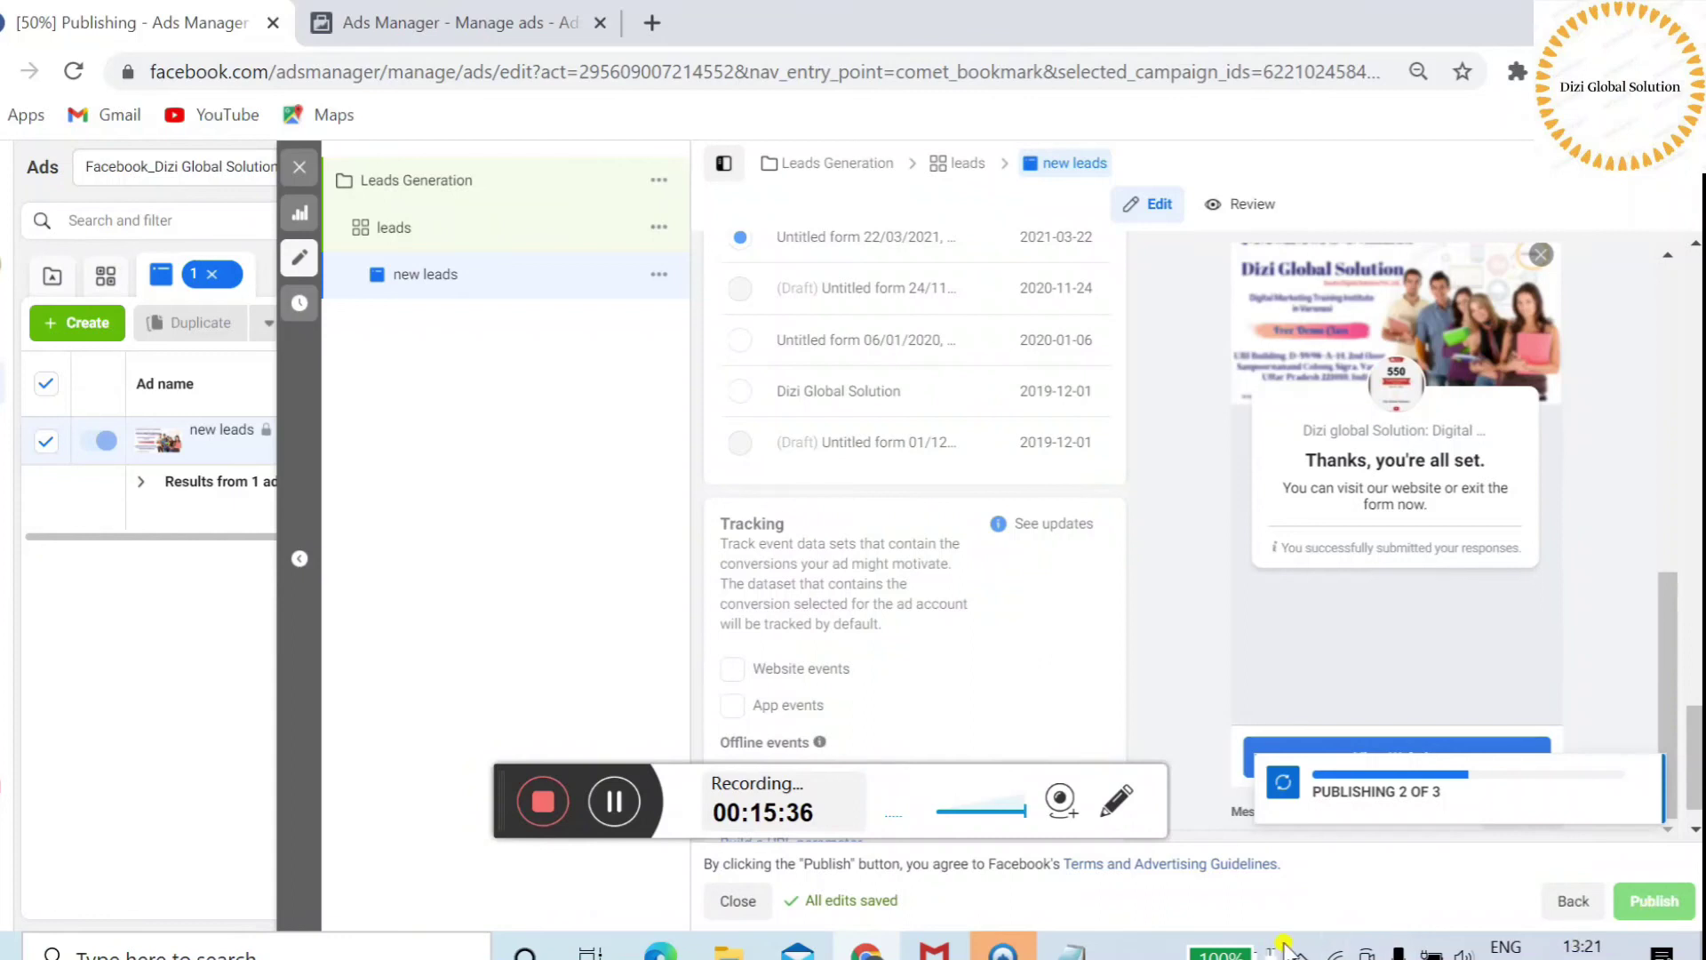
{"action": "key", "text": "alt+Tab"}
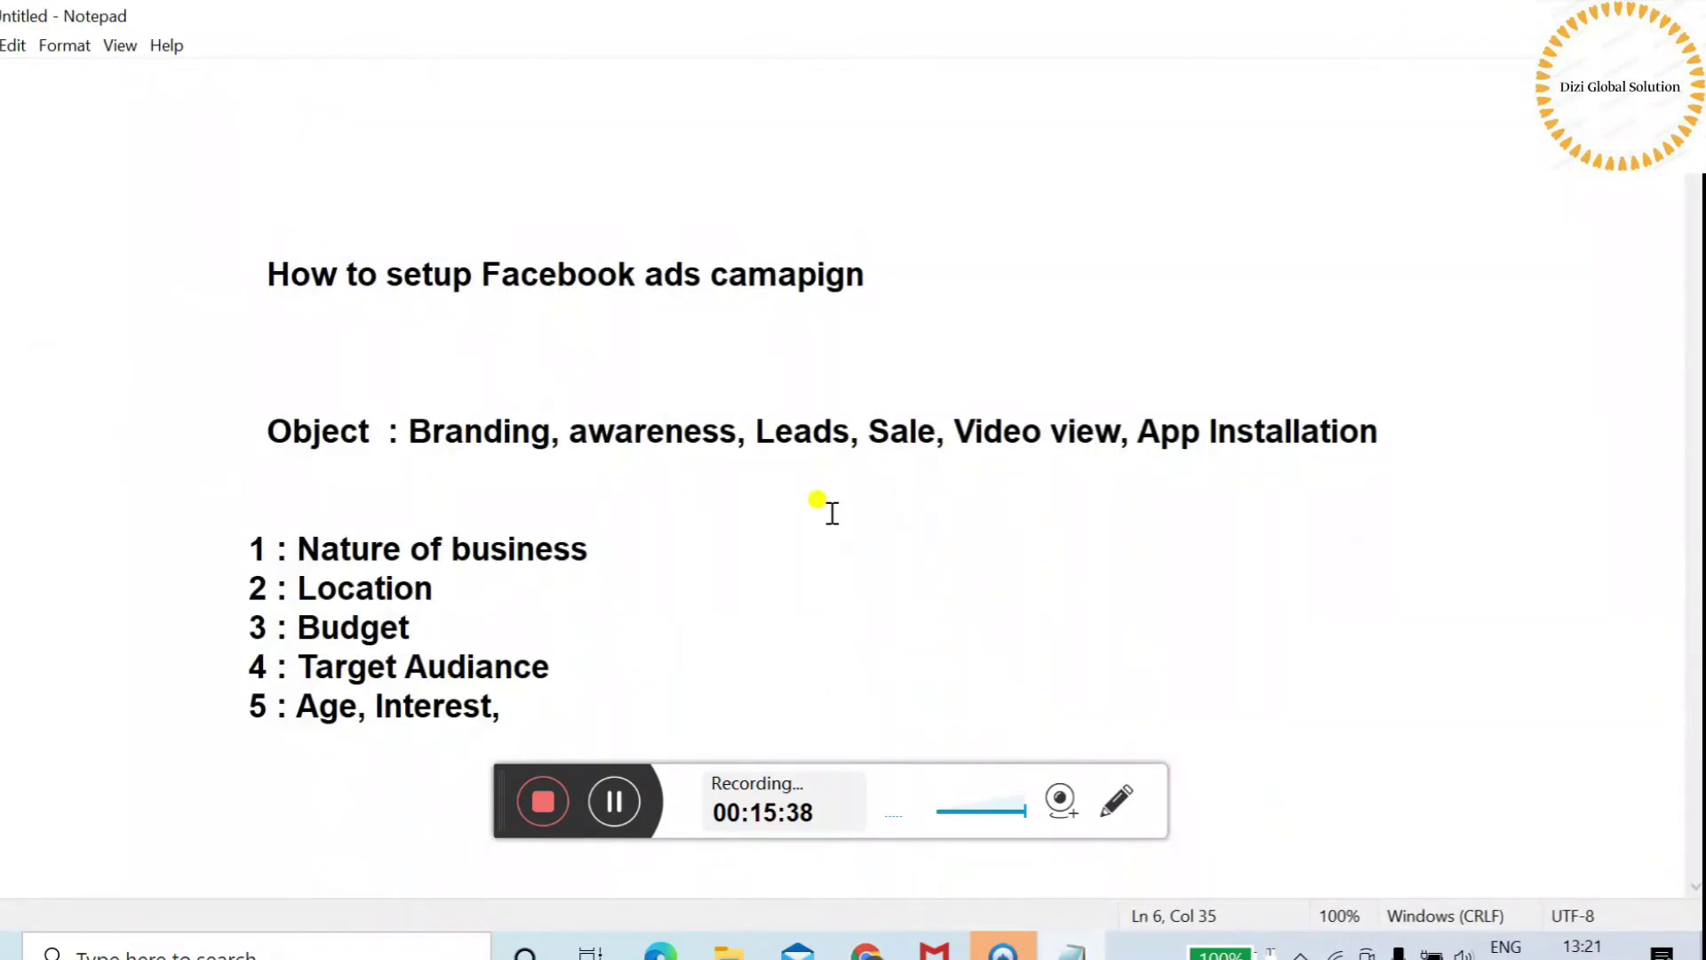